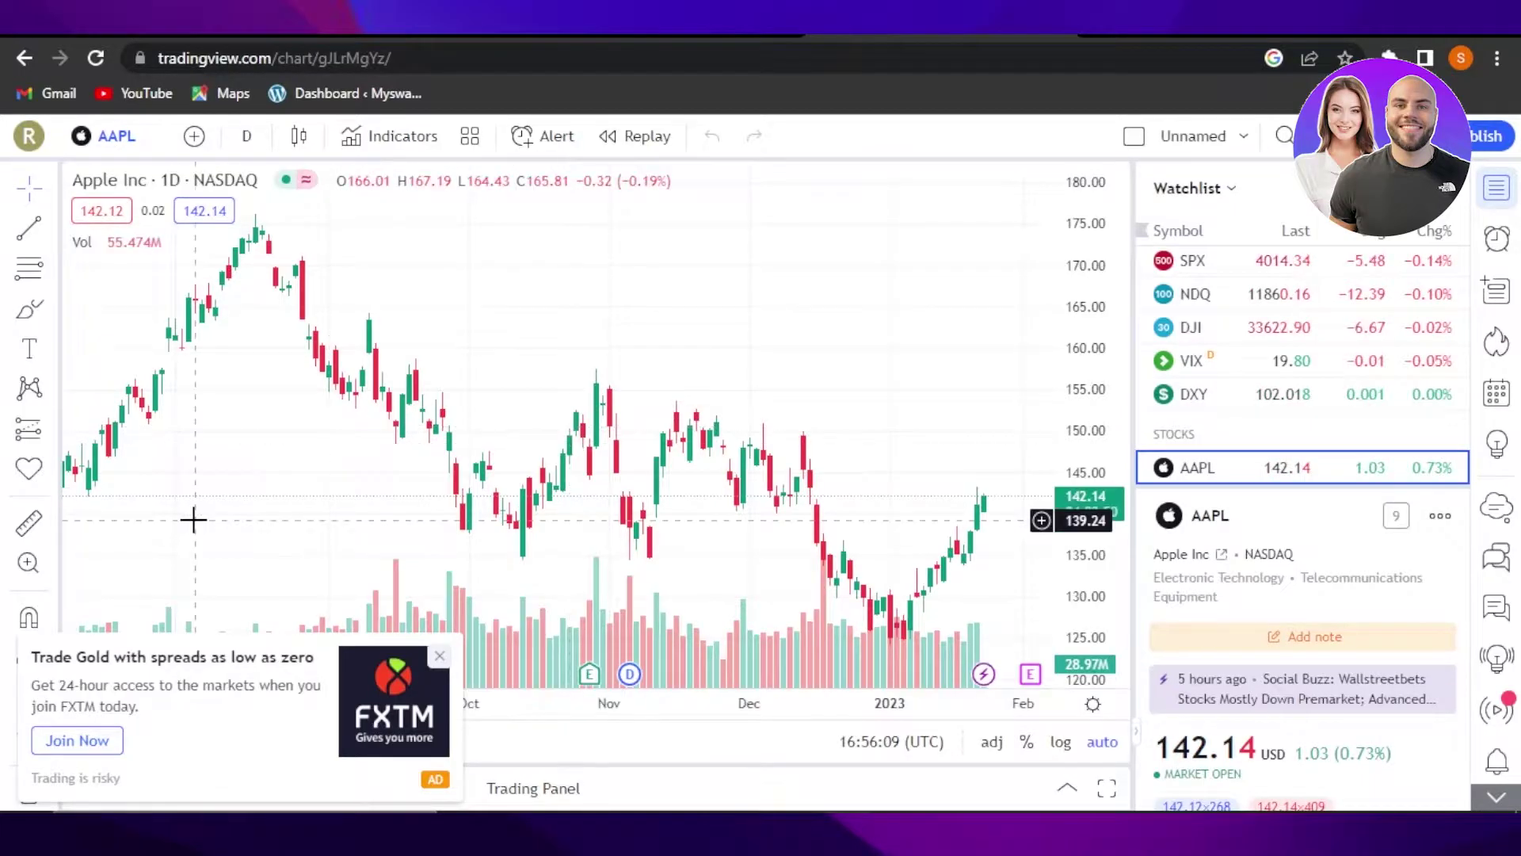
# Close the FXTM gold-trading ad and the 'Go ad-free' popup
pyautogui.click(440, 655)
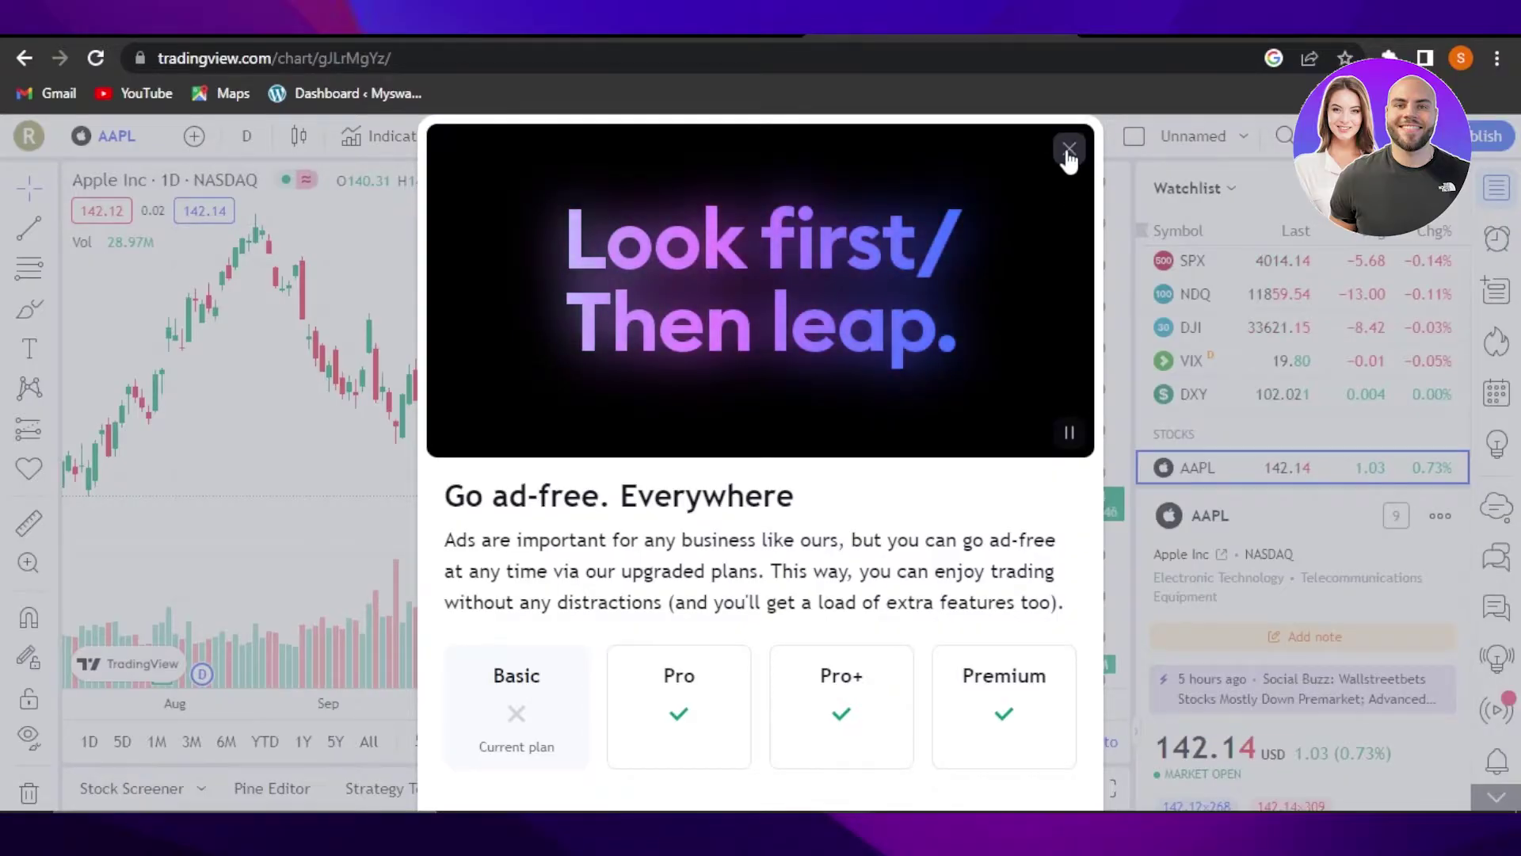
pyautogui.click(1068, 151)
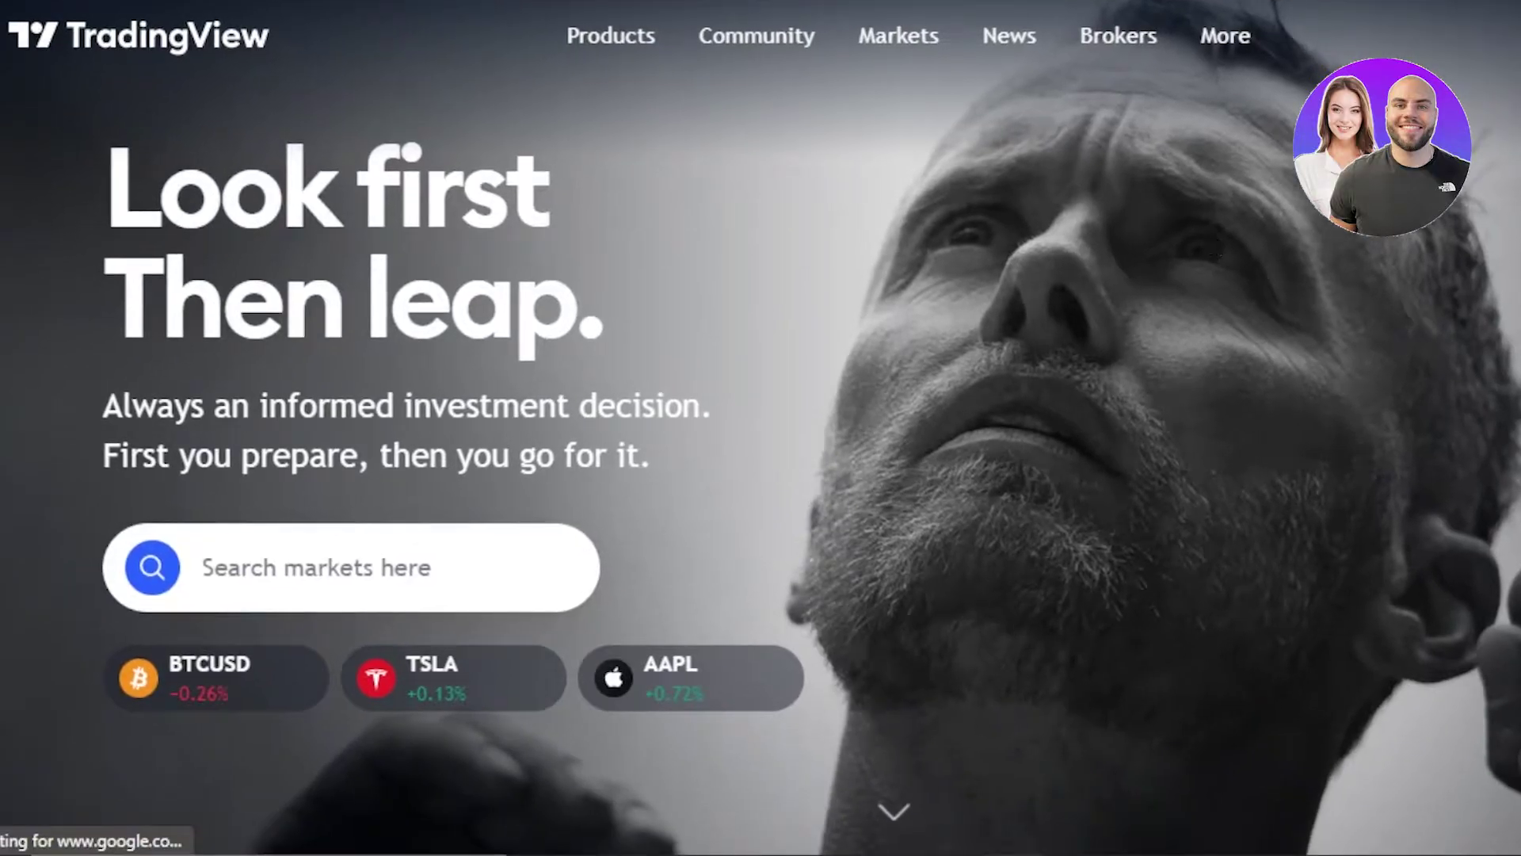
# Scroll through the TradingView home page and back to the top, then open the pricing page via Get started
pyautogui.scroll(-6, 761, 428)
pyautogui.scroll(6, 760, 428)
pyautogui.scroll(-10, 761, 428)
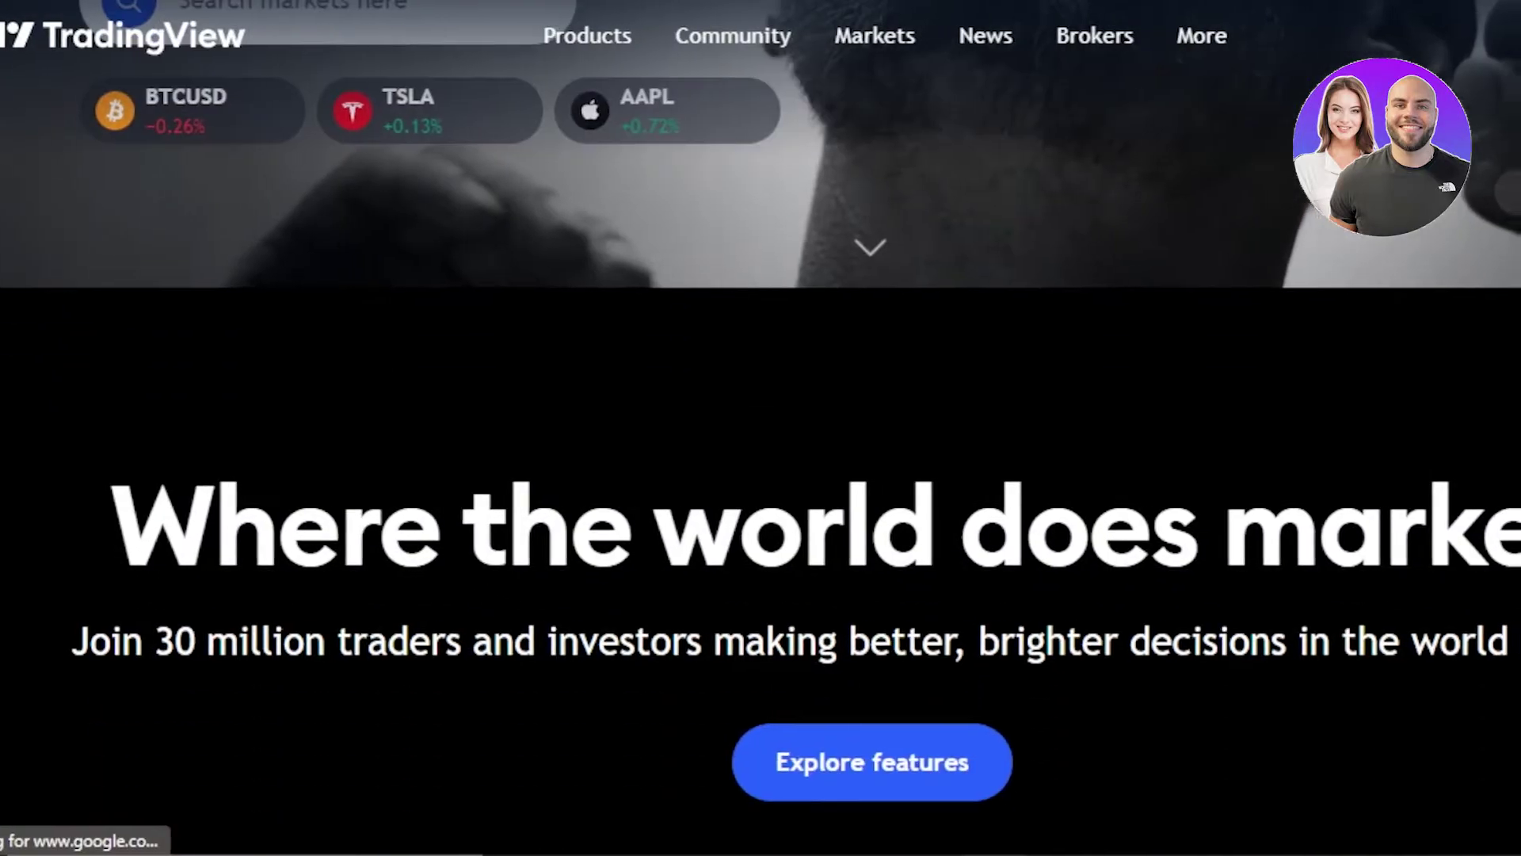
pyautogui.scroll(-15, 760, 428)
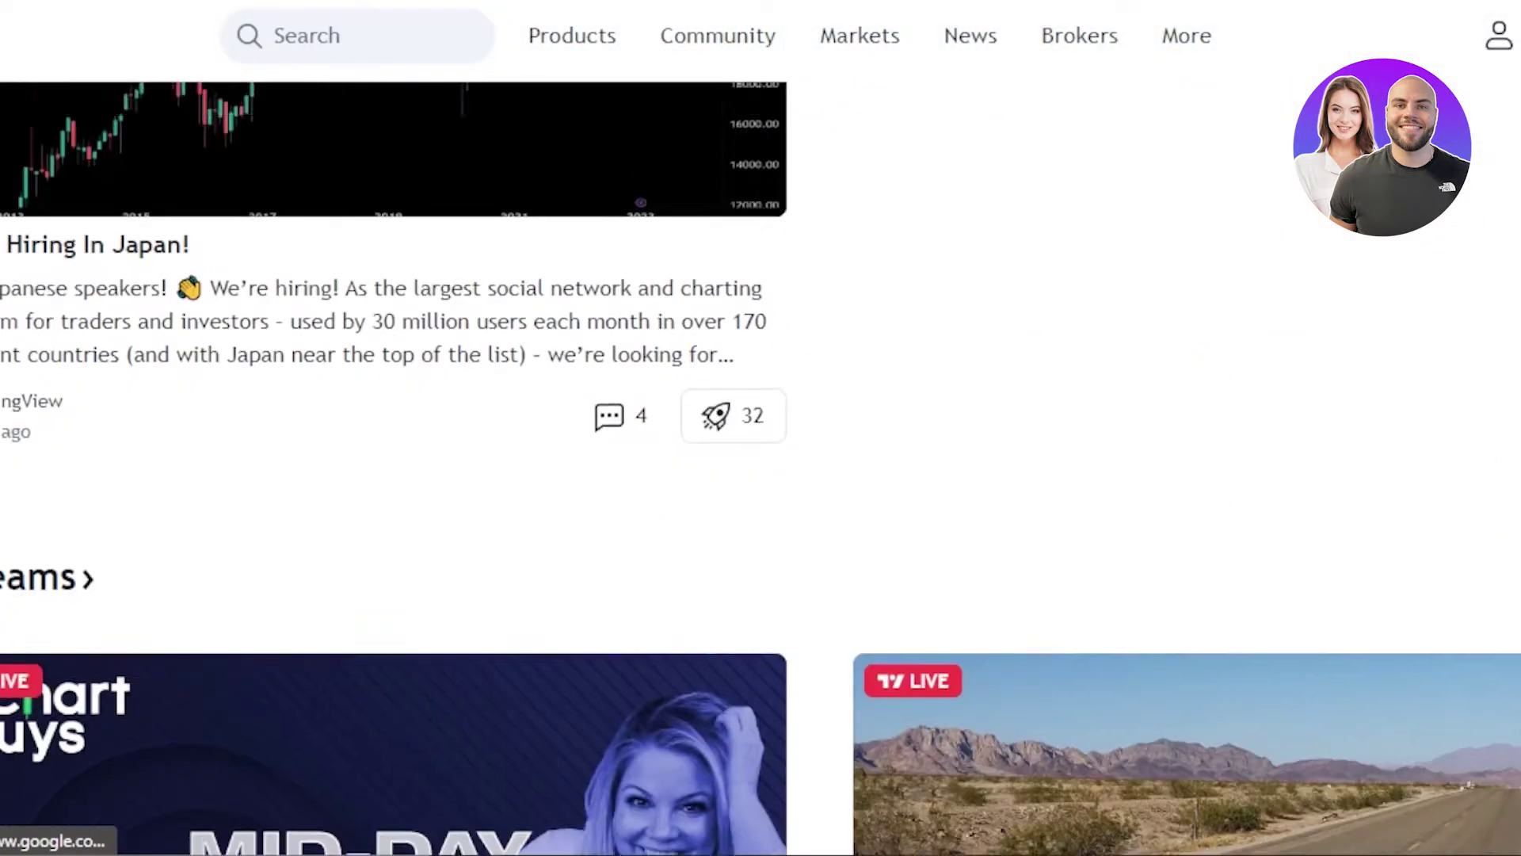
pyautogui.scroll(20, 760, 428)
pyautogui.scroll(5, 1513, 40)
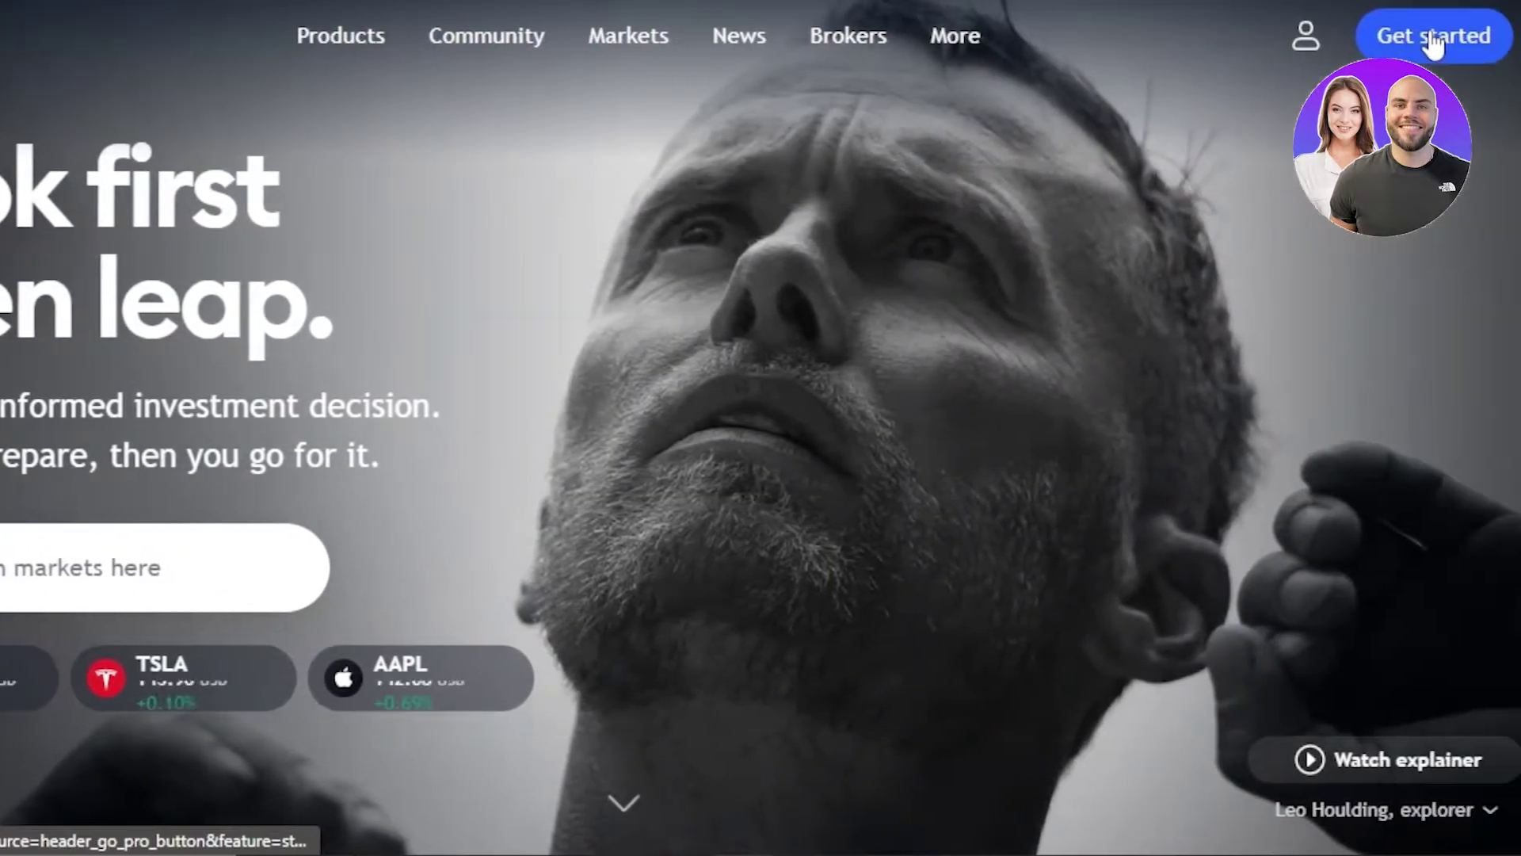
pyautogui.click(1430, 32)
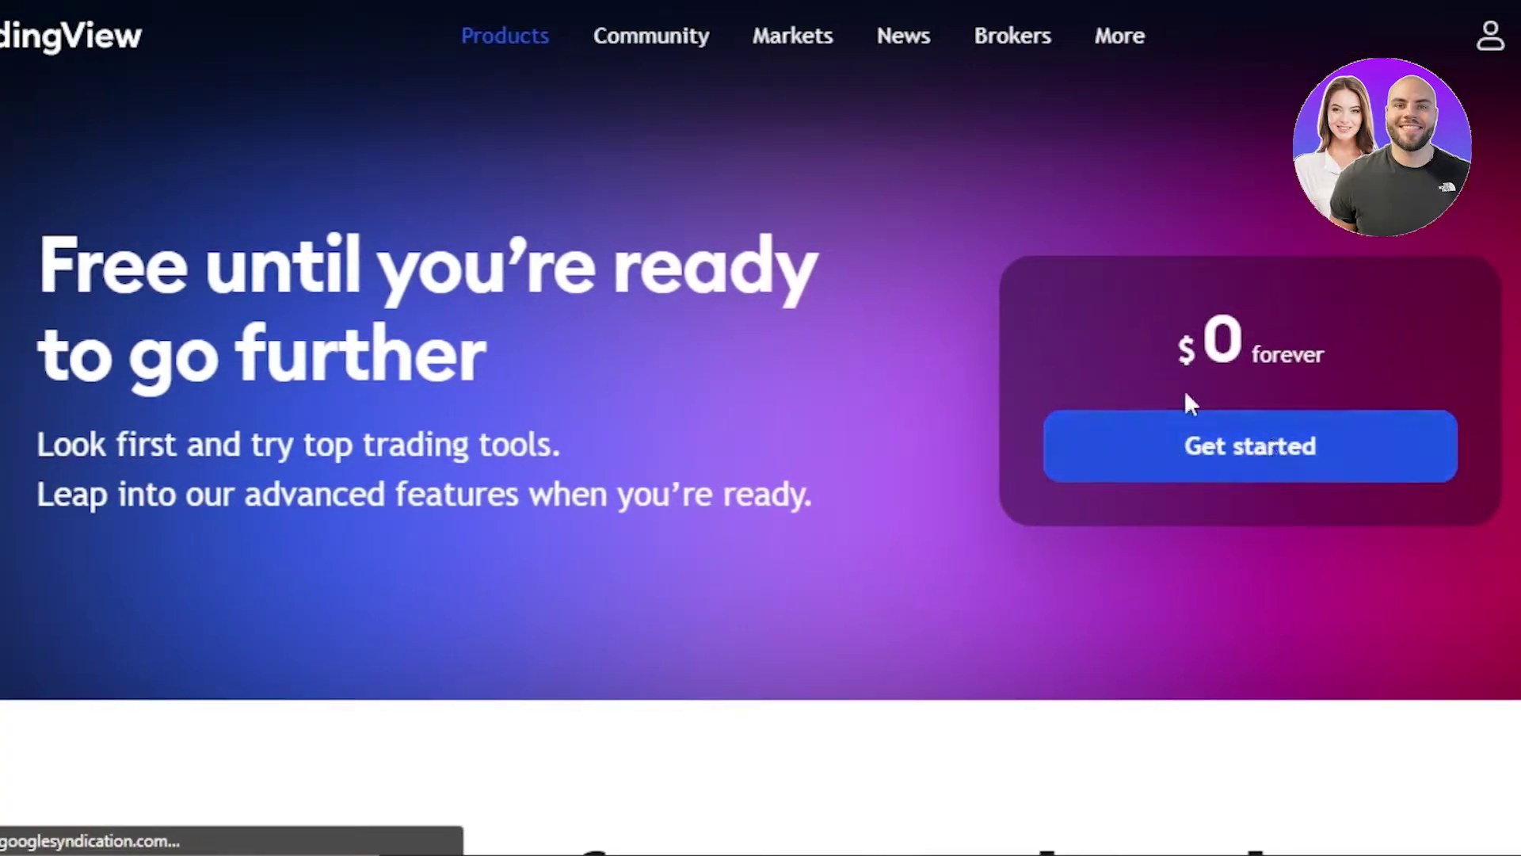
# Switch the Pro, Pro+ and Premium plan cards to annual billing
pyautogui.scroll(-15, 761, 427)
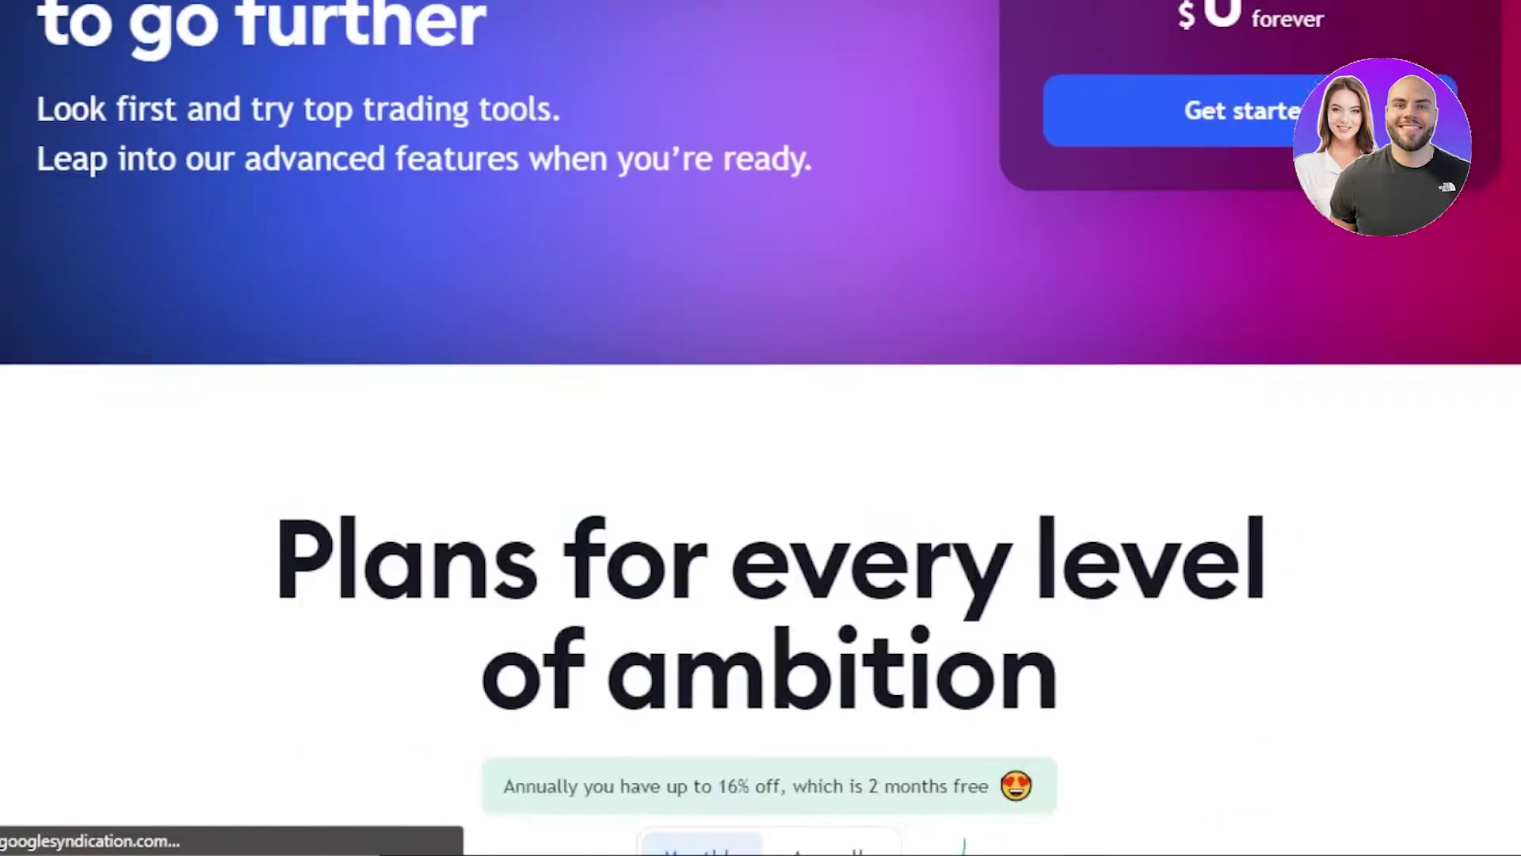
pyautogui.scroll(10, 760, 428)
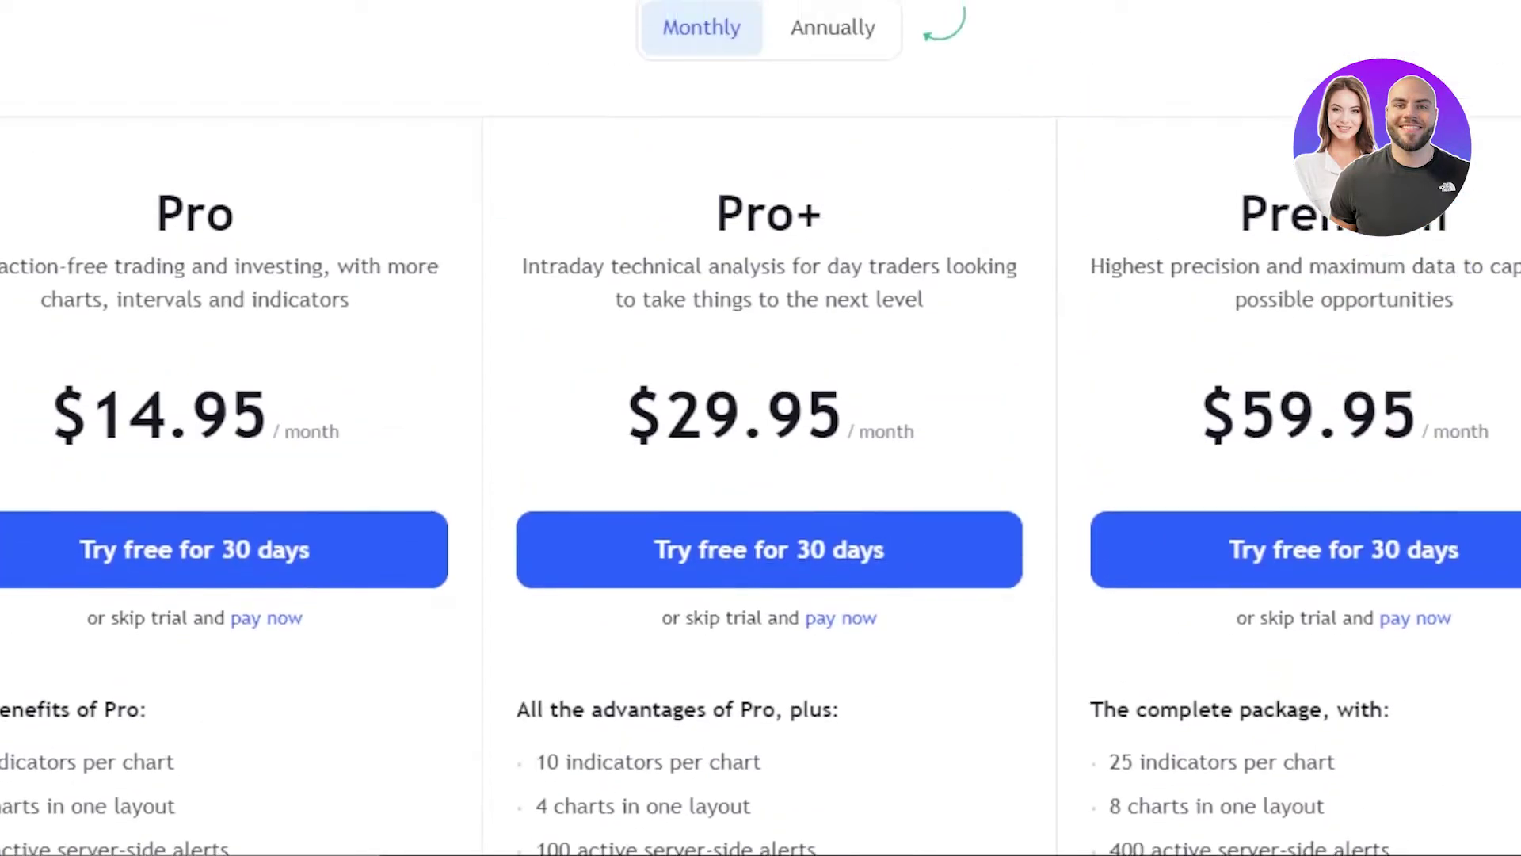
pyautogui.scroll(-6, 761, 428)
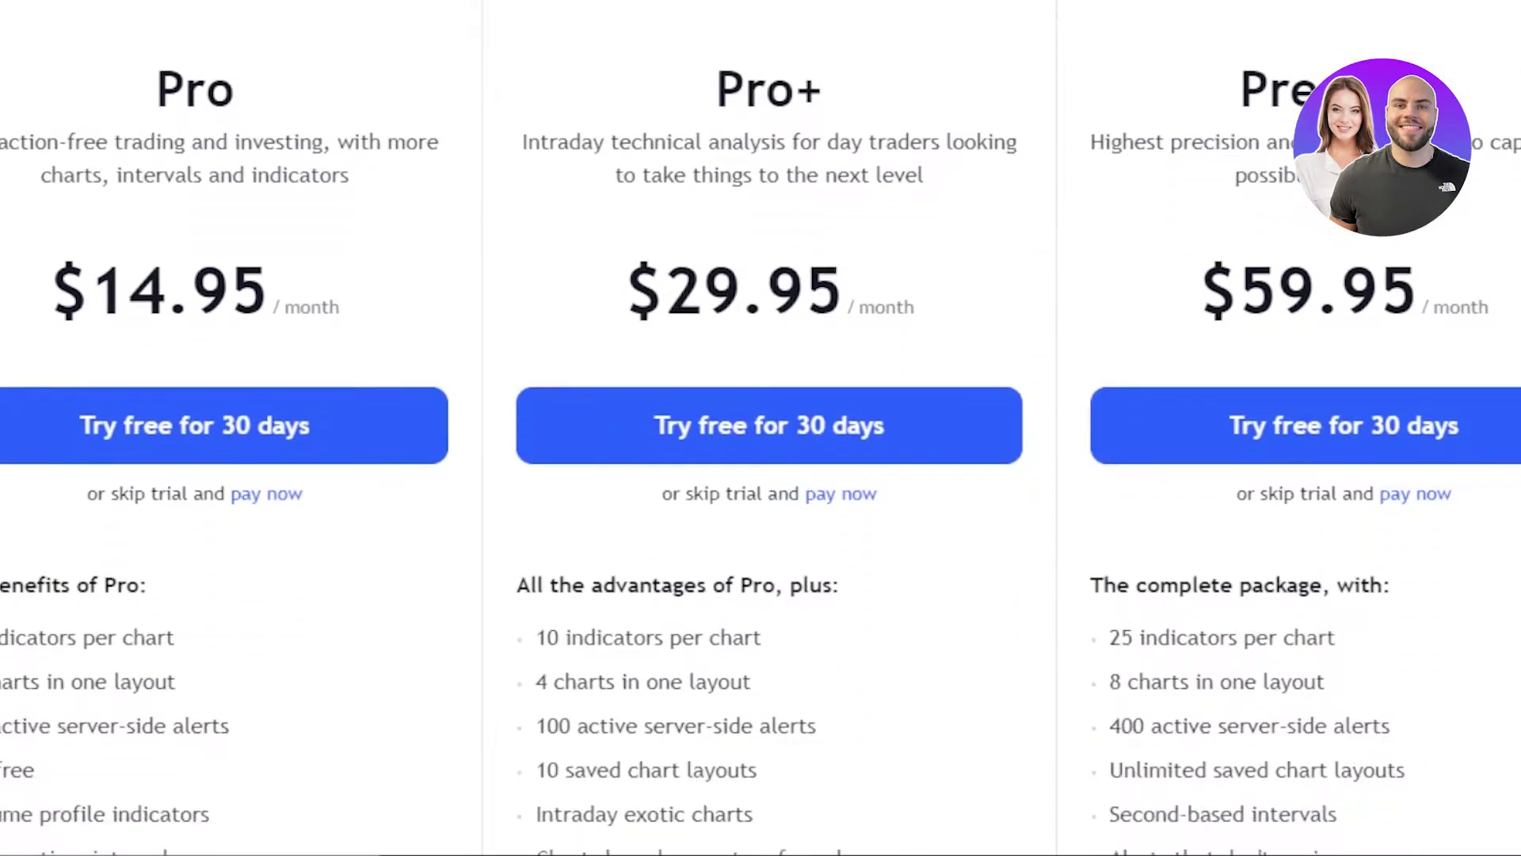
pyautogui.scroll(2, 761, 427)
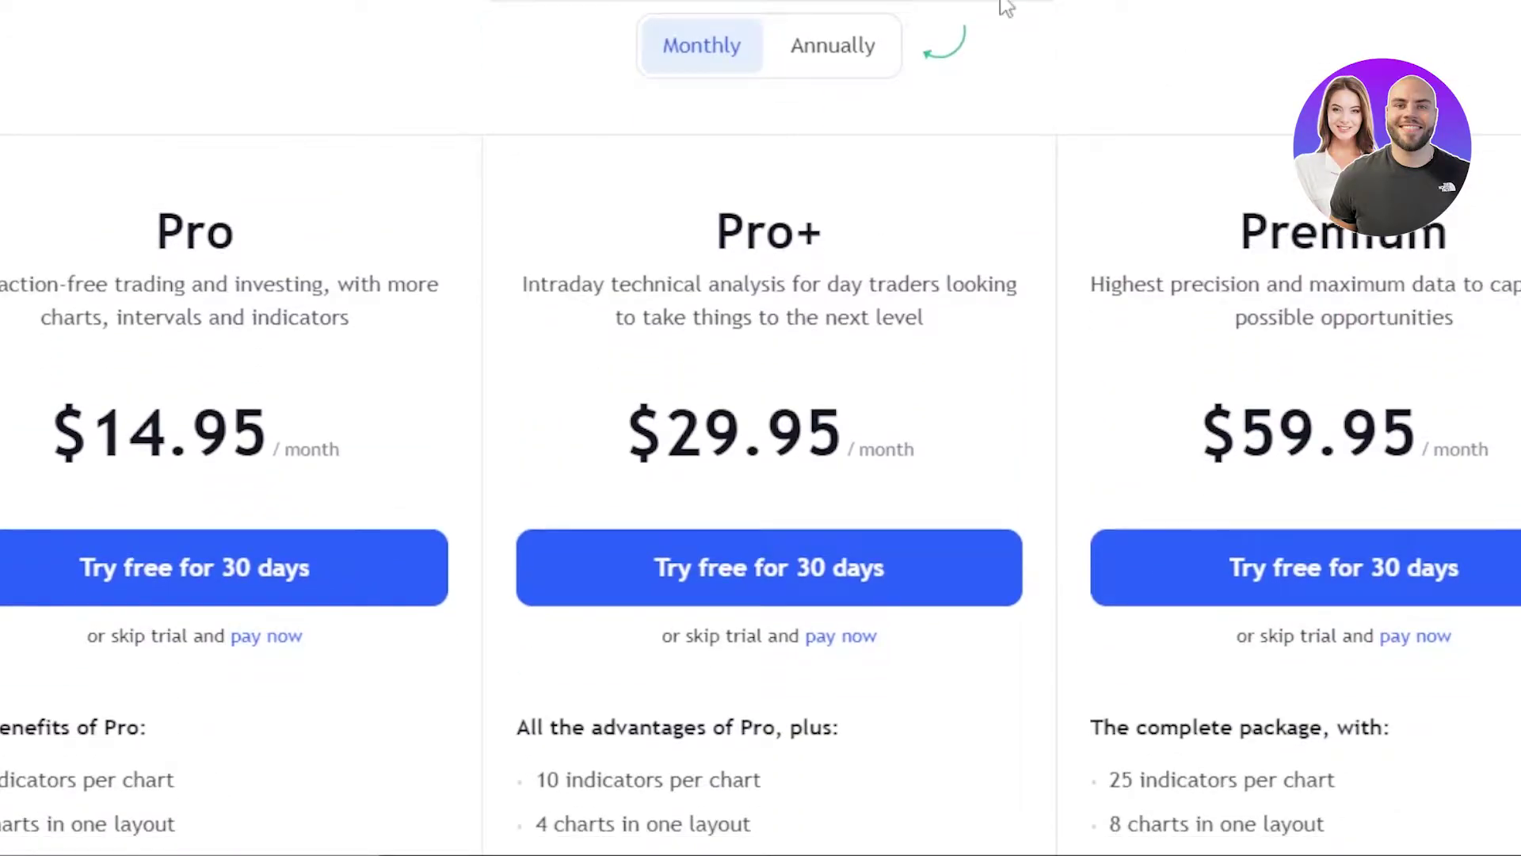
pyautogui.click(833, 47)
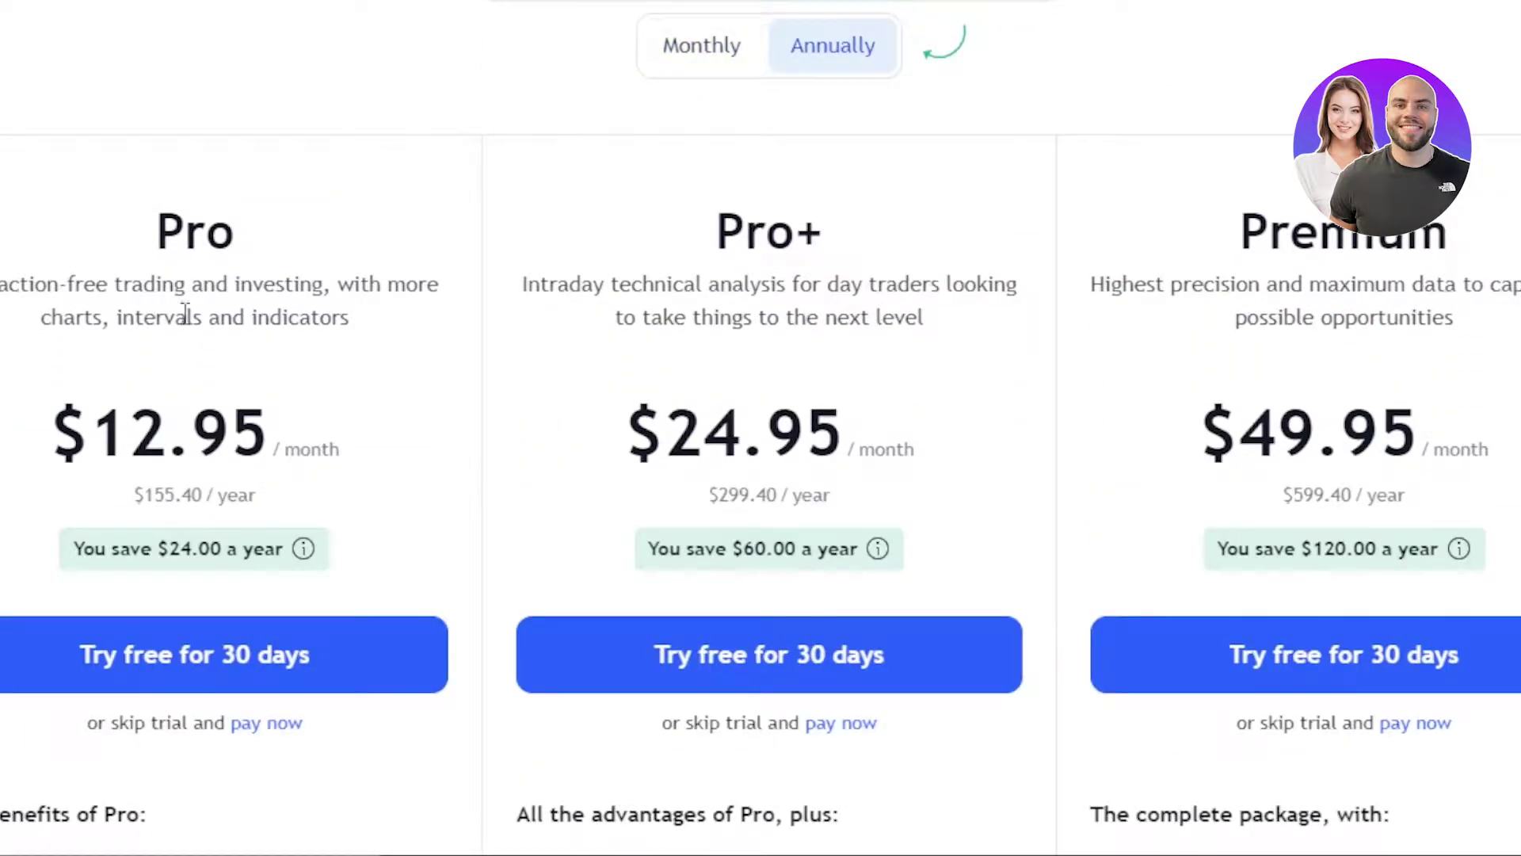
# Highlight the Pro plan's $12.95 monthly price, then return to the AAPL chart
pyautogui.moveTo(135, 403); pyautogui.dragTo(322, 436)
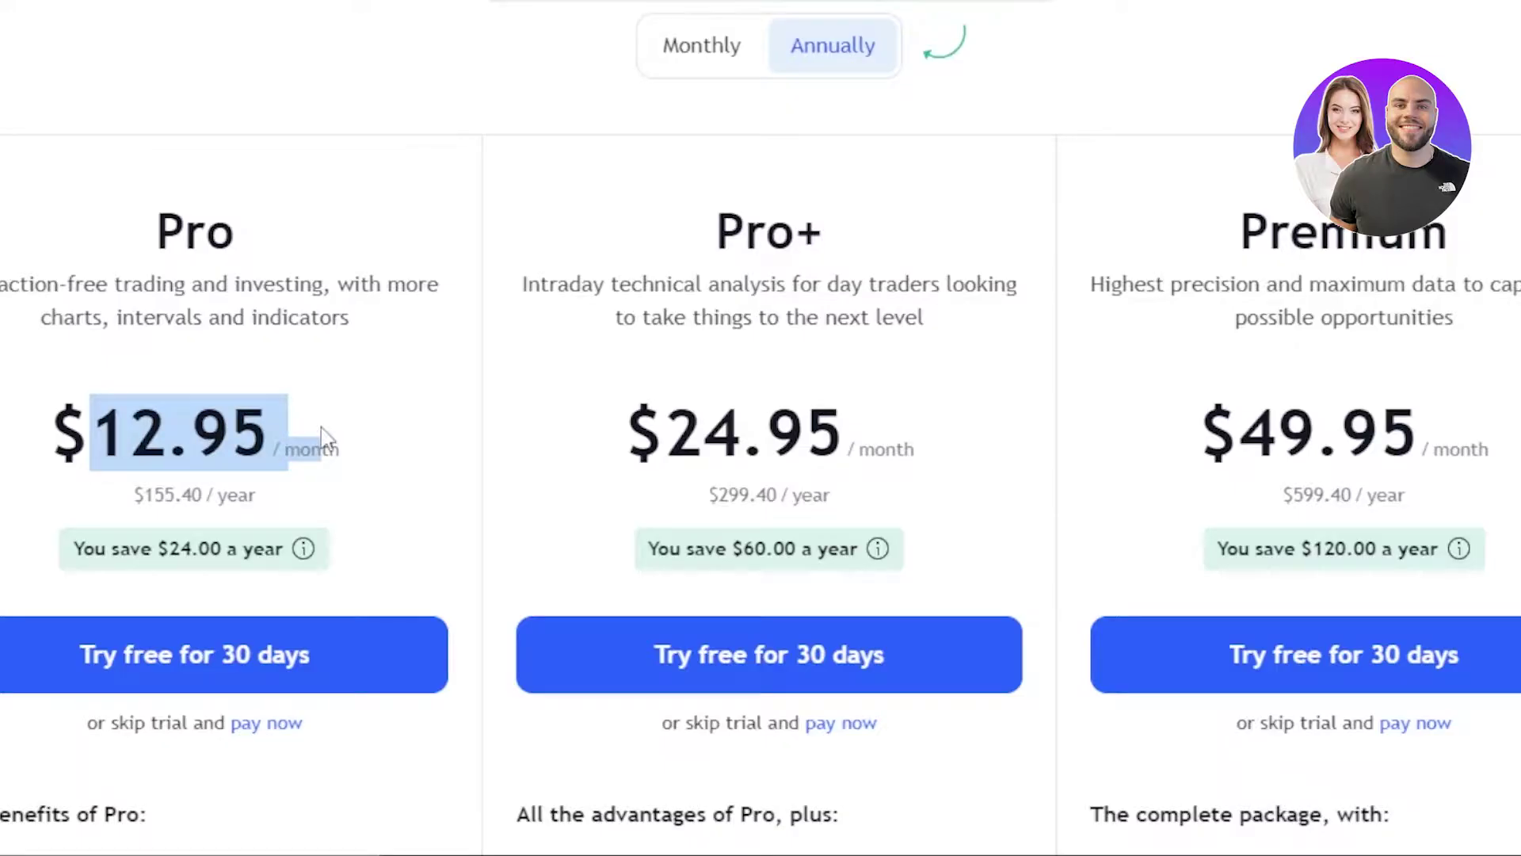
pyautogui.click(368, 430)
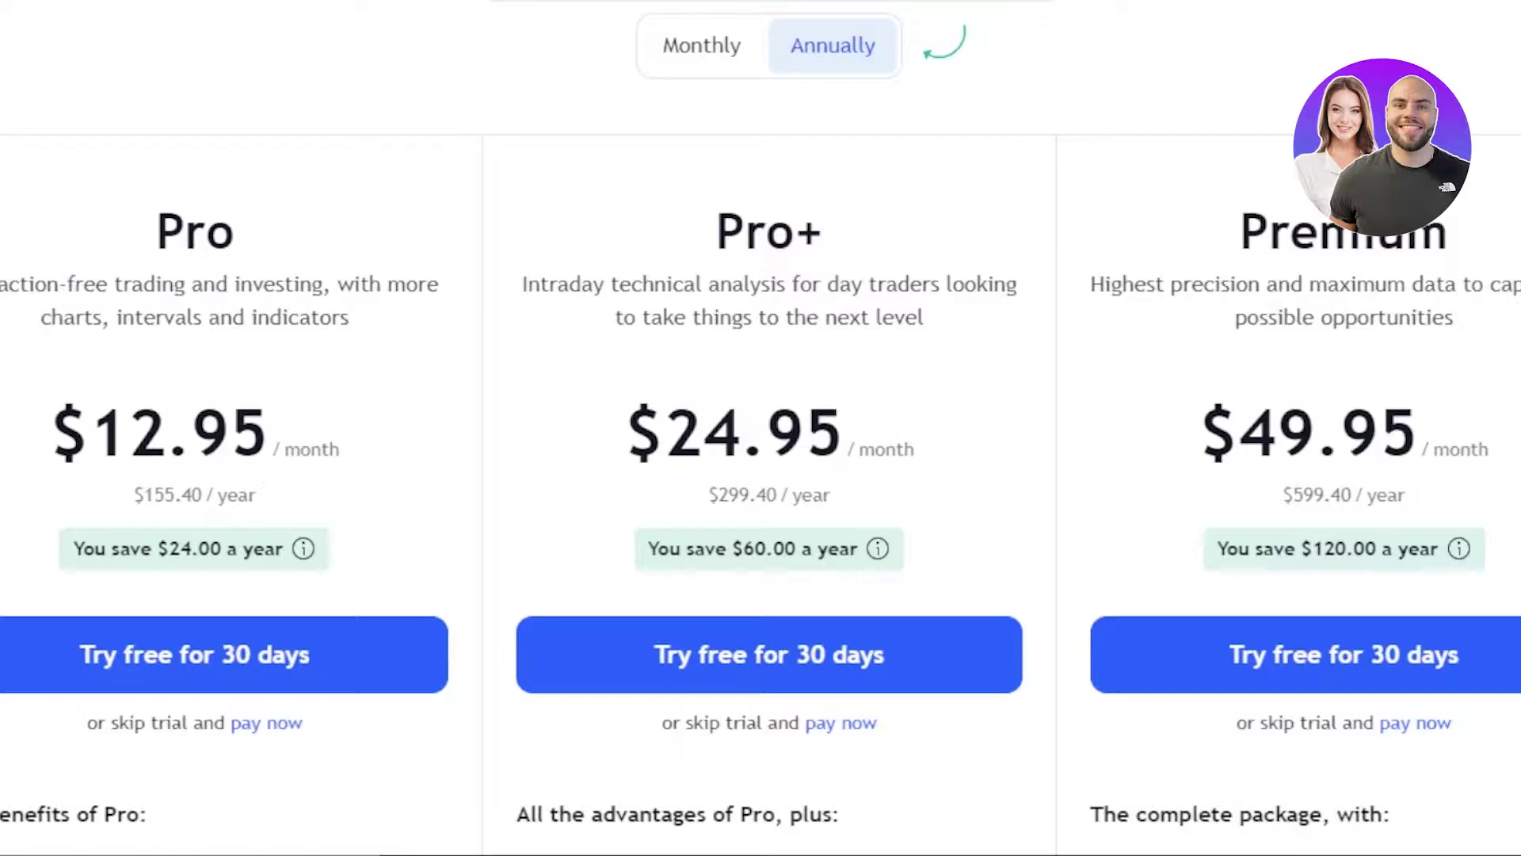
pyautogui.scroll(-7, 761, 428)
pyautogui.scroll(14, 760, 428)
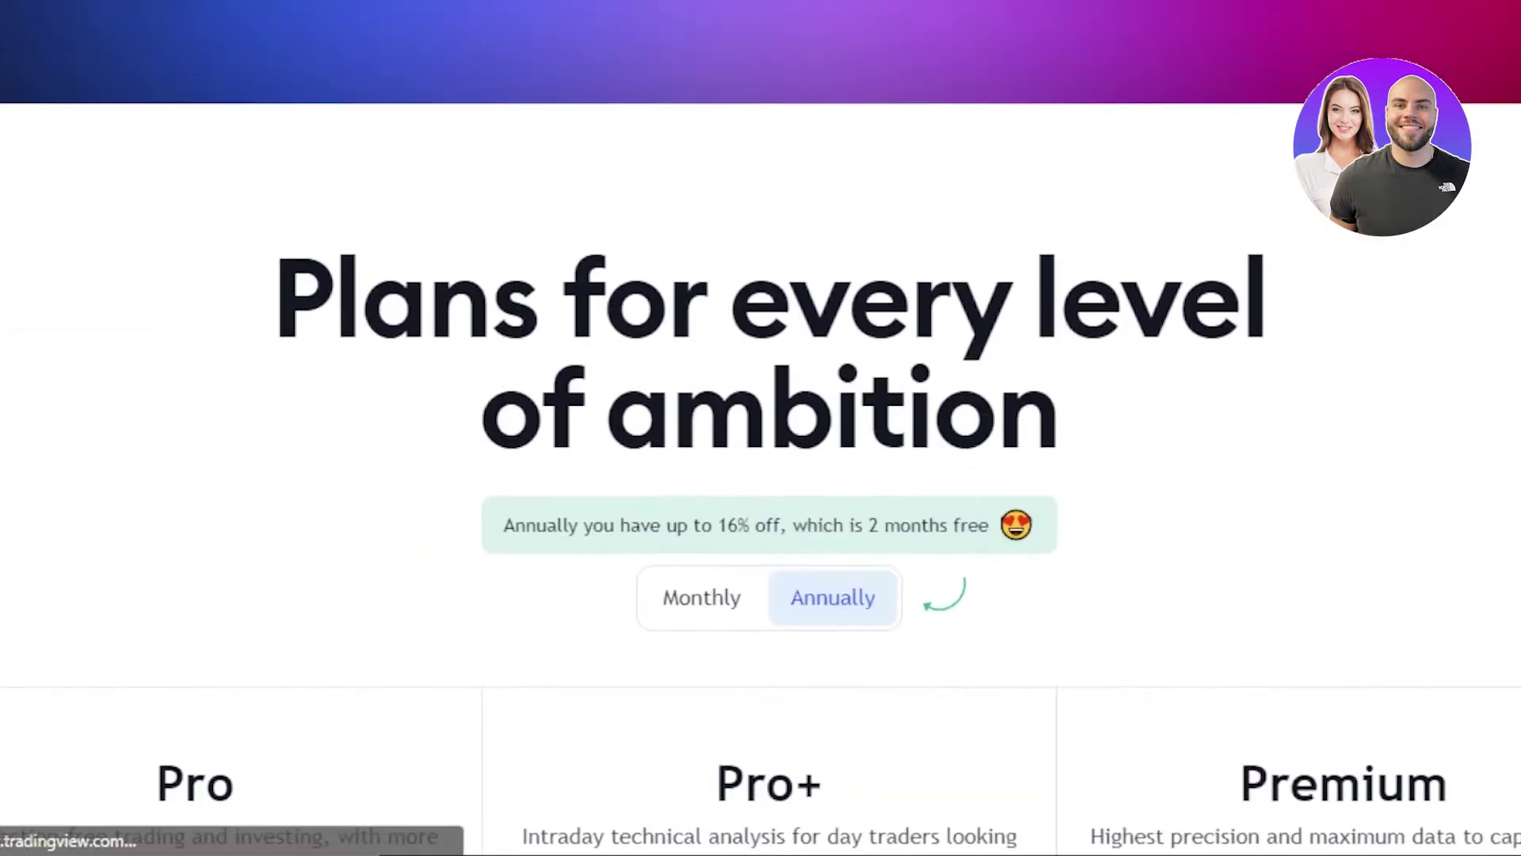
pyautogui.scroll(7, 761, 428)
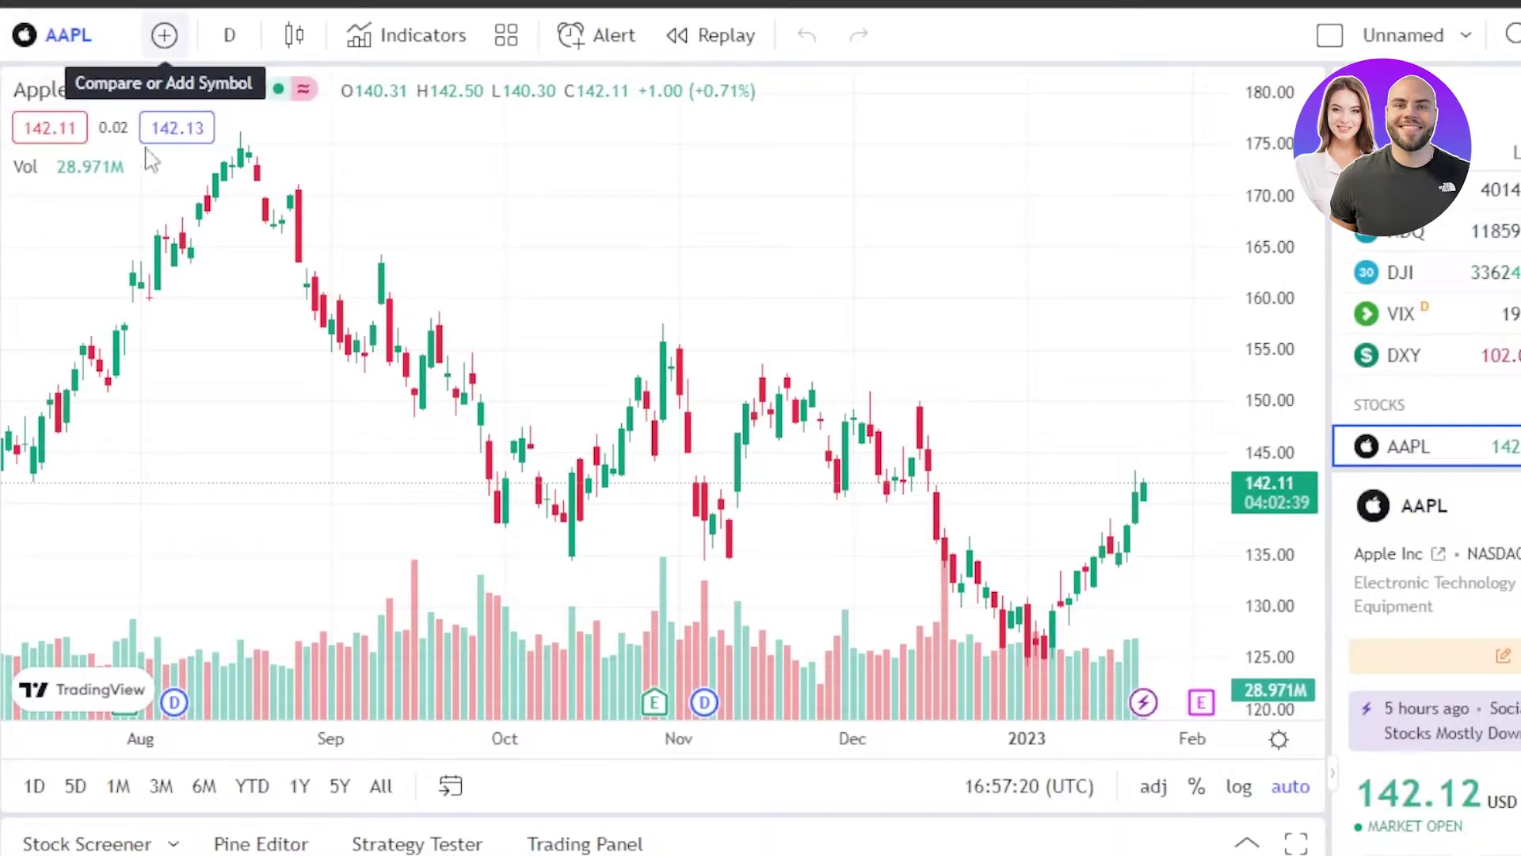
pyautogui.click(3, 35)
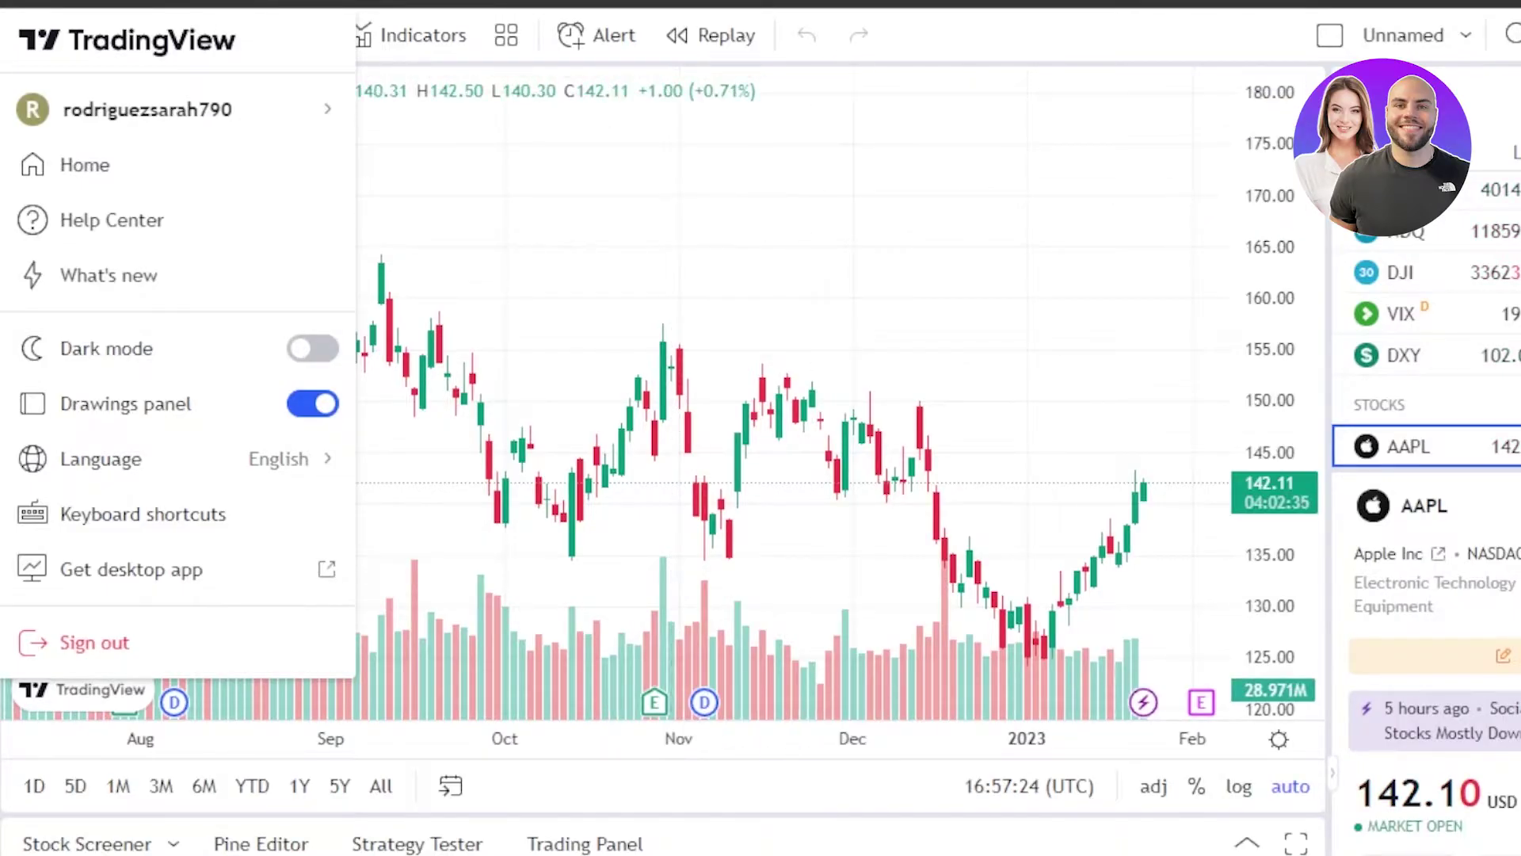
pyautogui.click(85, 164)
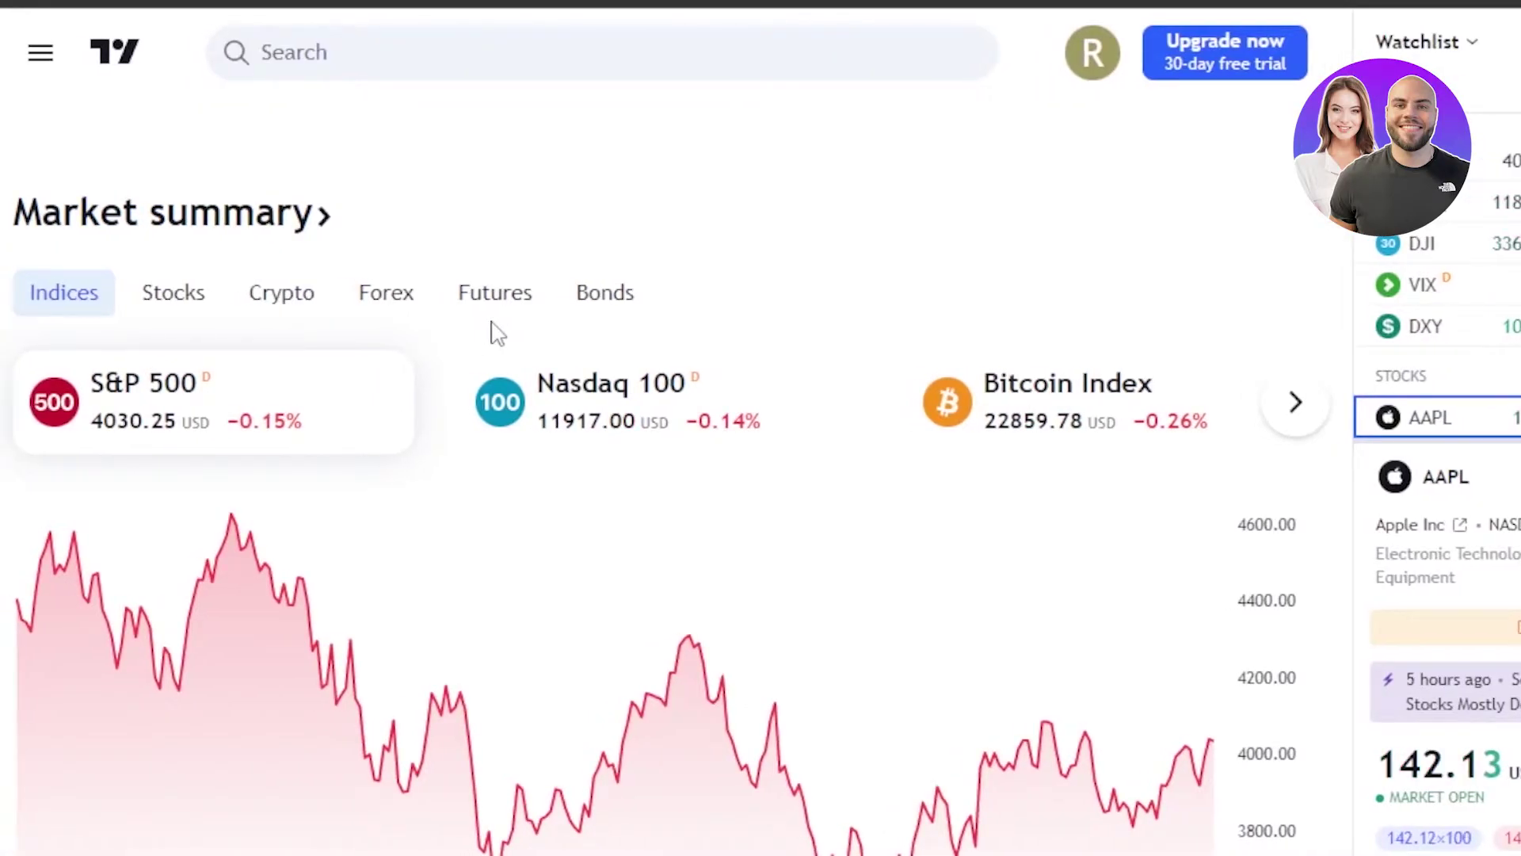
pyautogui.click(40, 54)
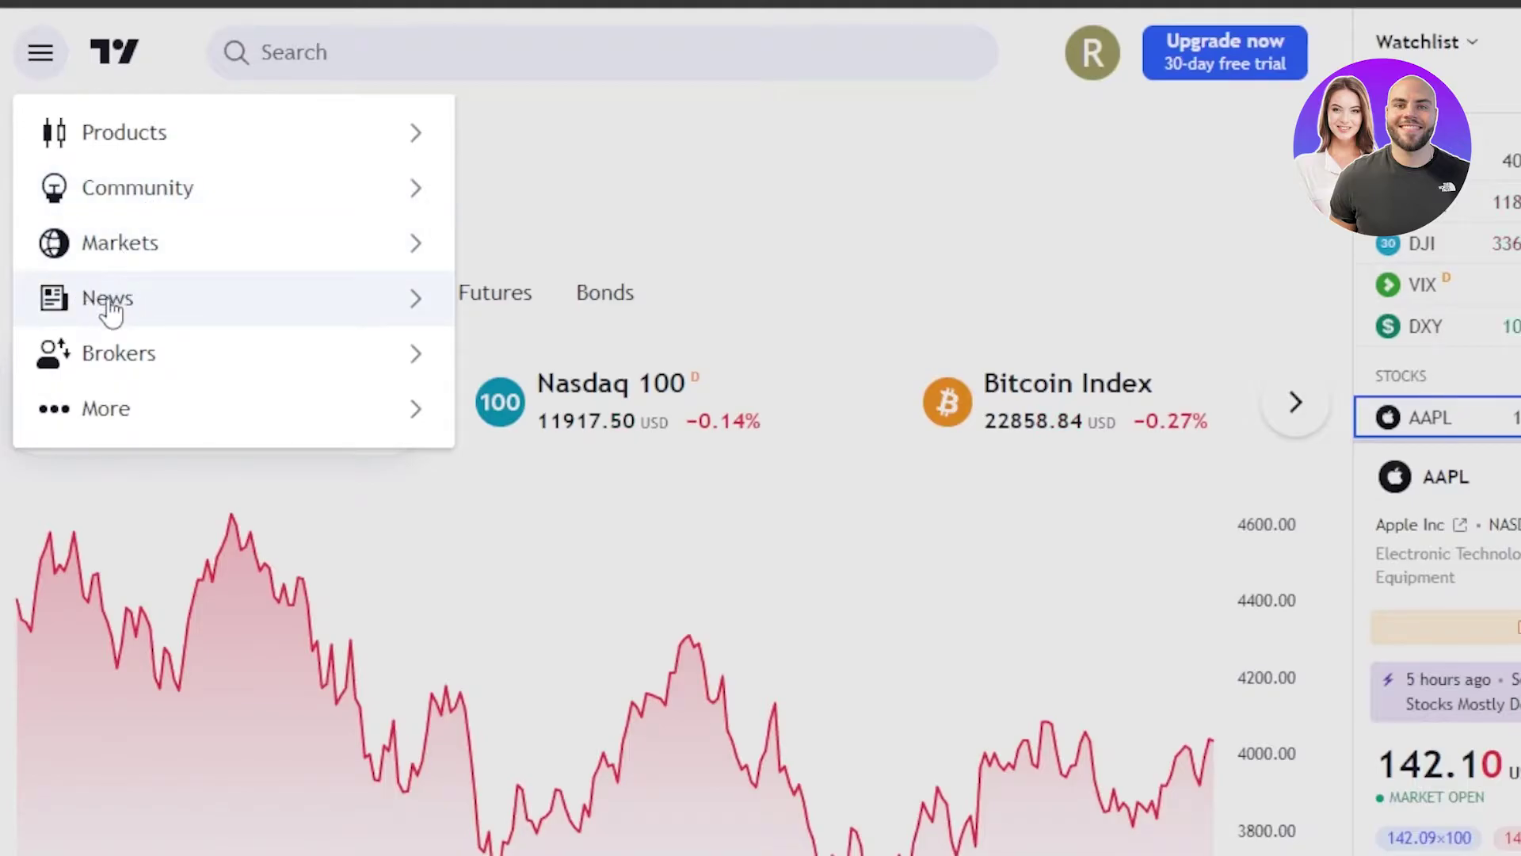
pyautogui.click(91, 428)
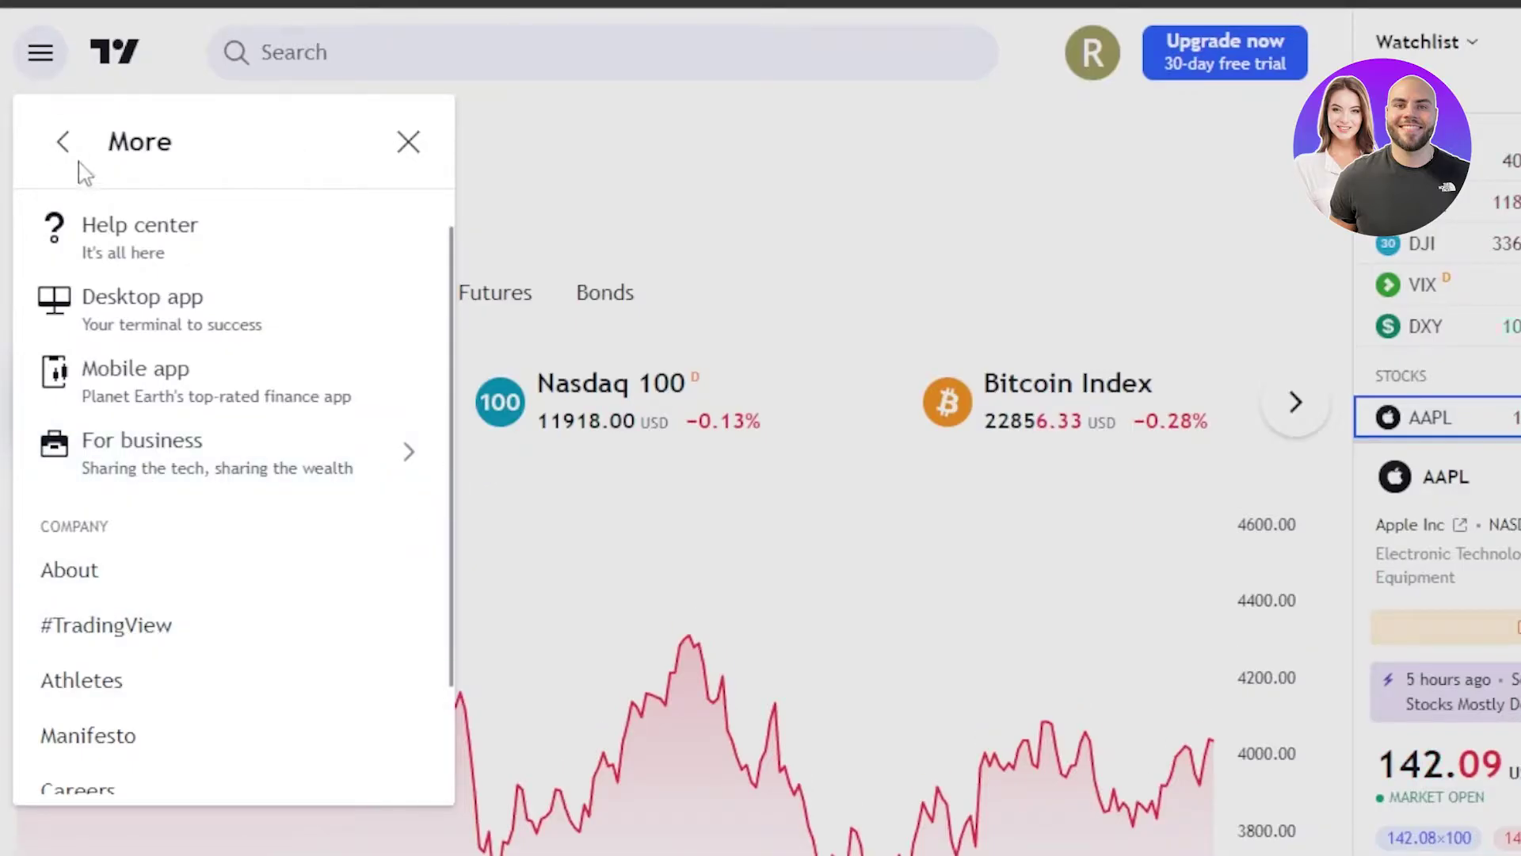
pyautogui.click(62, 142)
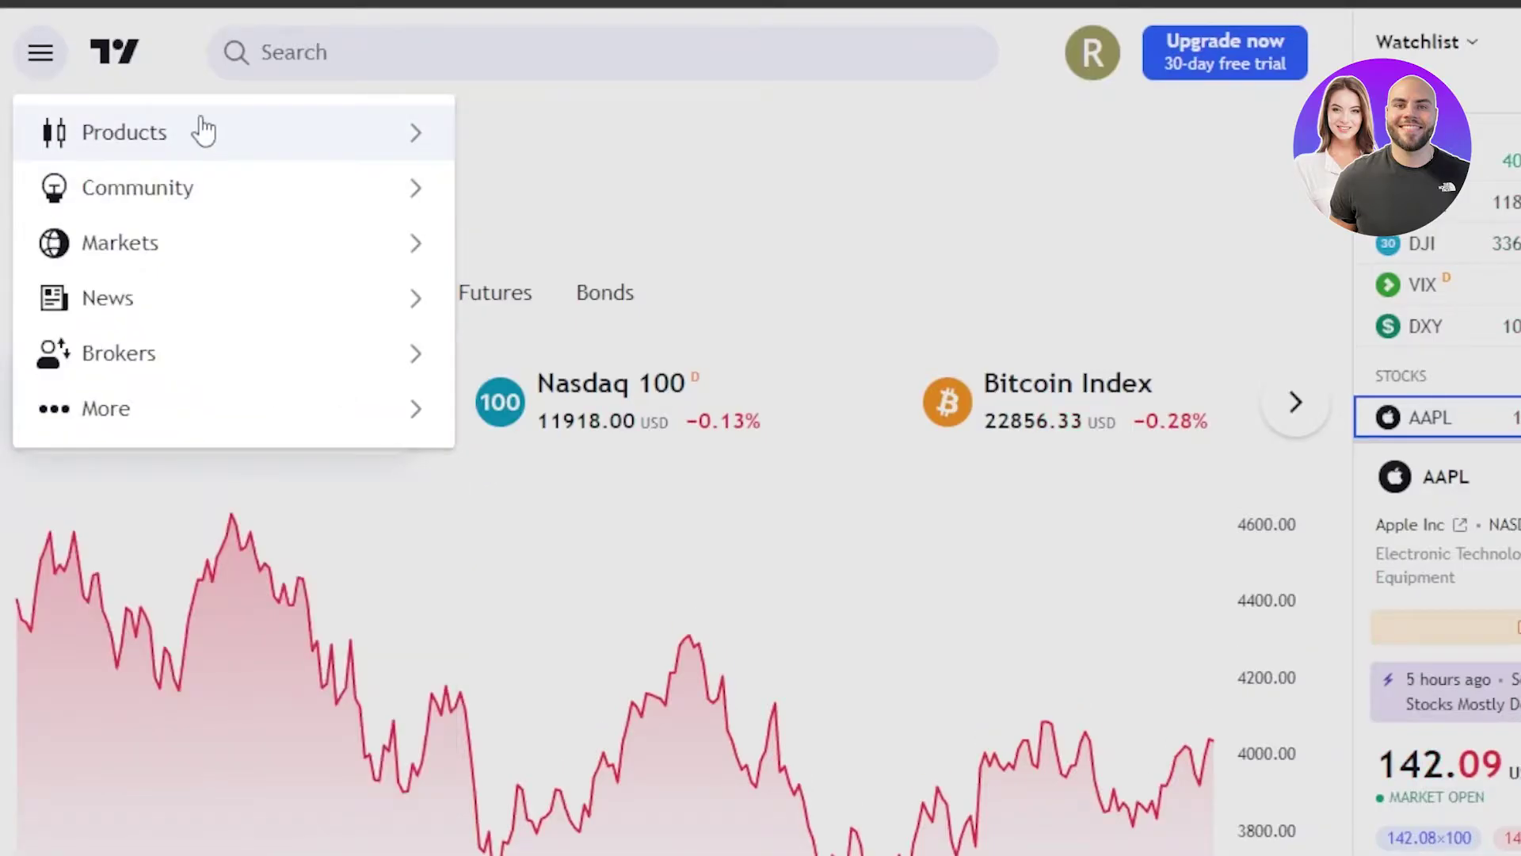
pyautogui.click(222, 155)
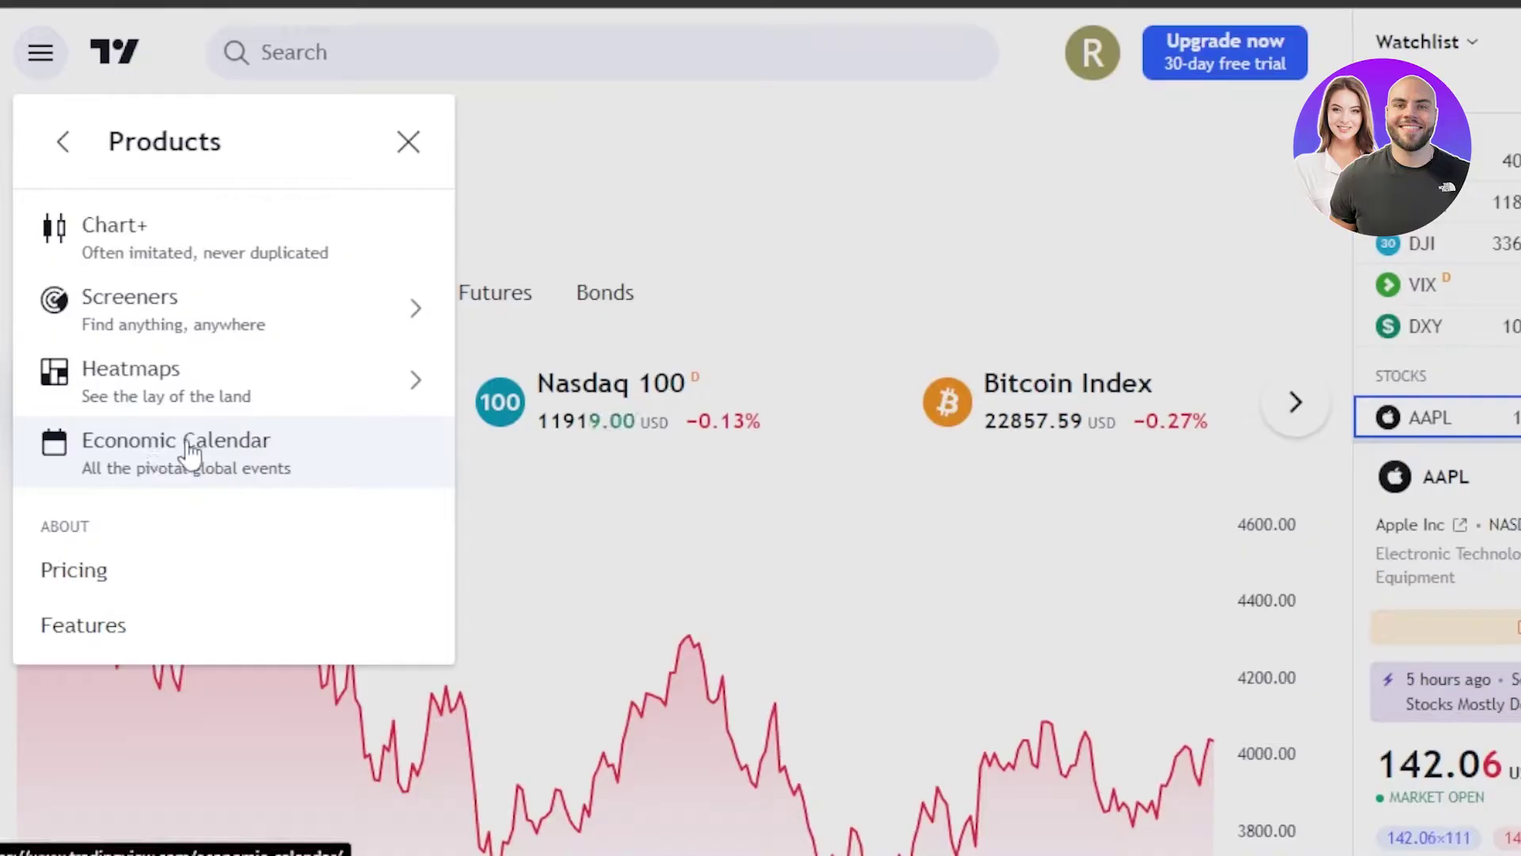
pyautogui.click(249, 225)
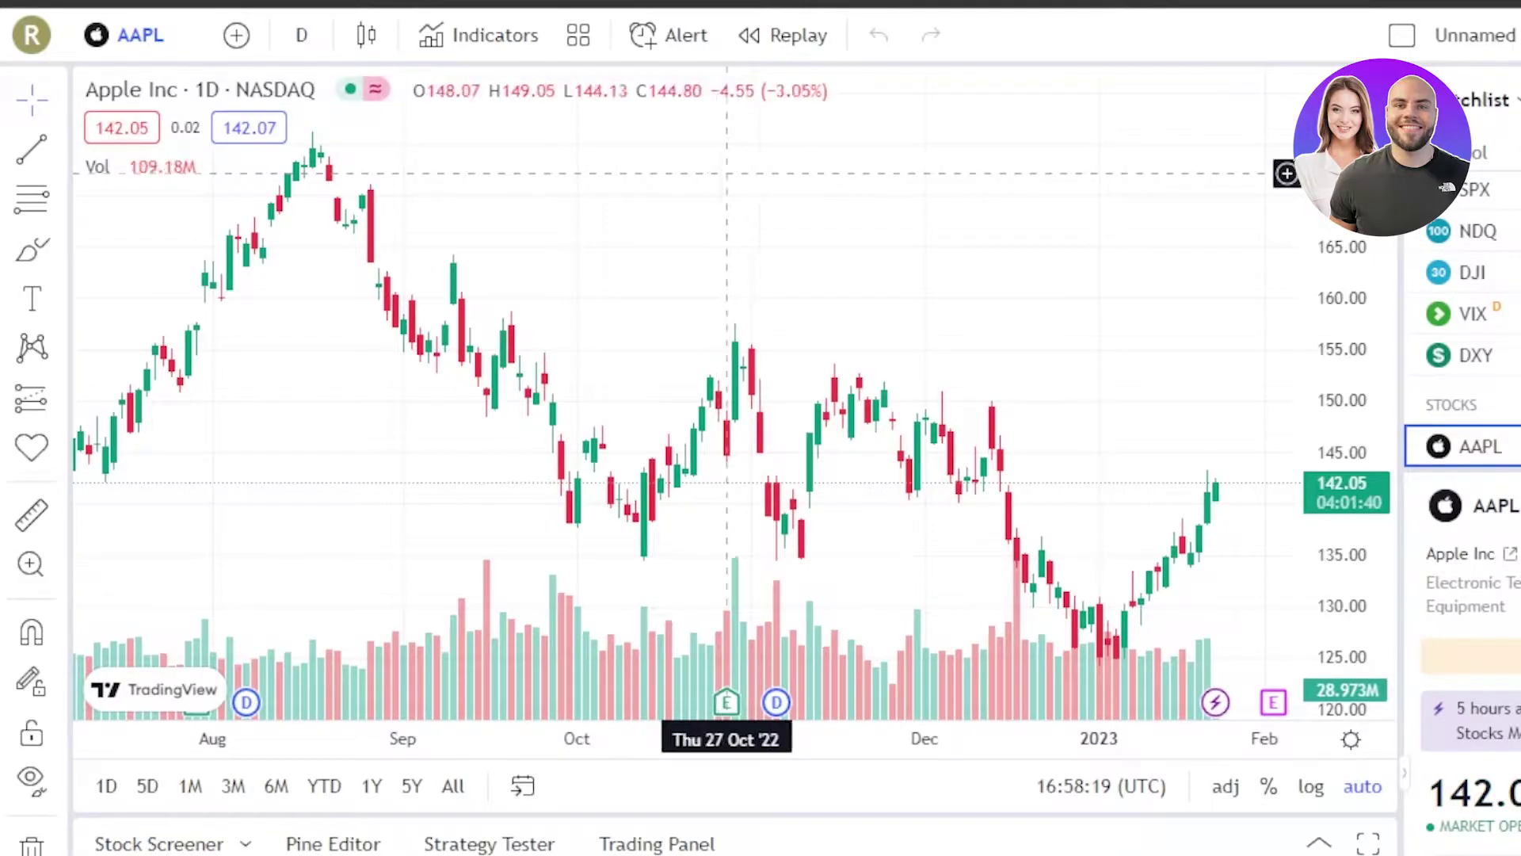
# Try 'Create new list...' from the Watchlist dropdown, dismiss the upgrade offer, and open Add symbol
pyautogui.click(1498, 111)
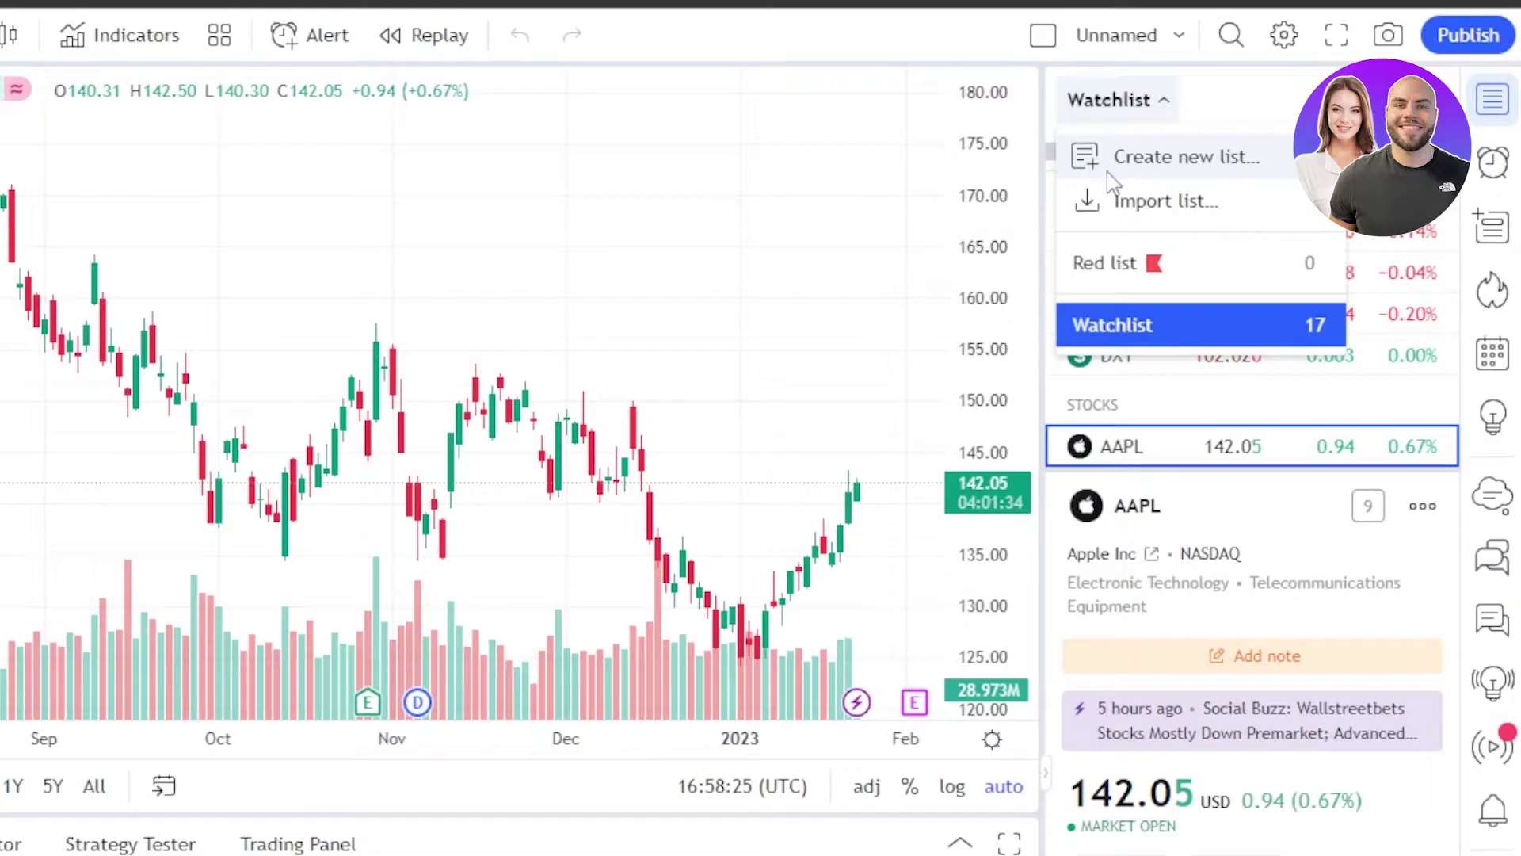
pyautogui.click(1139, 158)
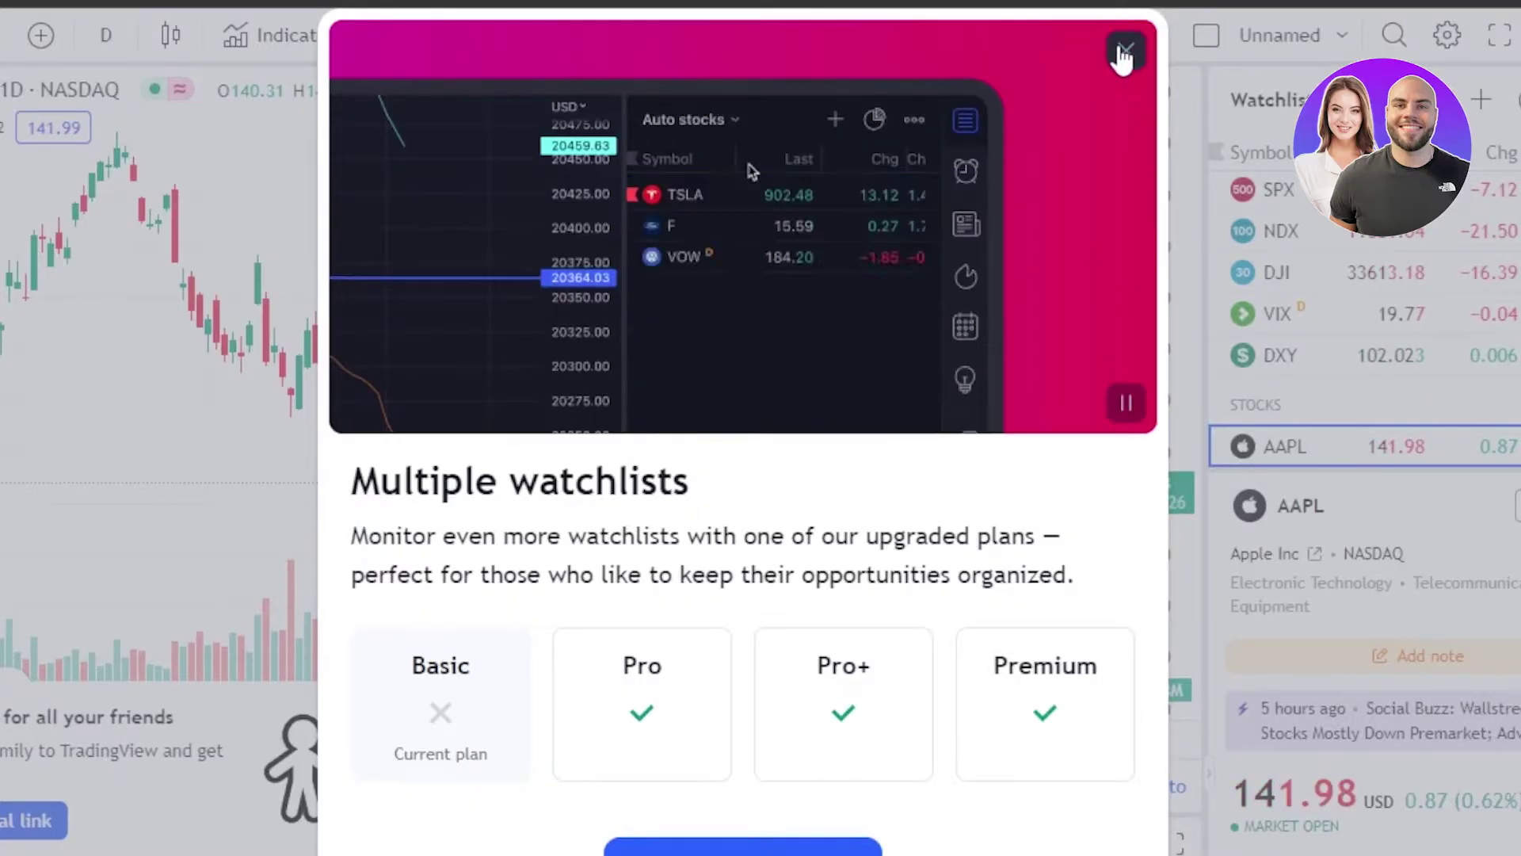
pyautogui.click(1126, 51)
pyautogui.click(1481, 100)
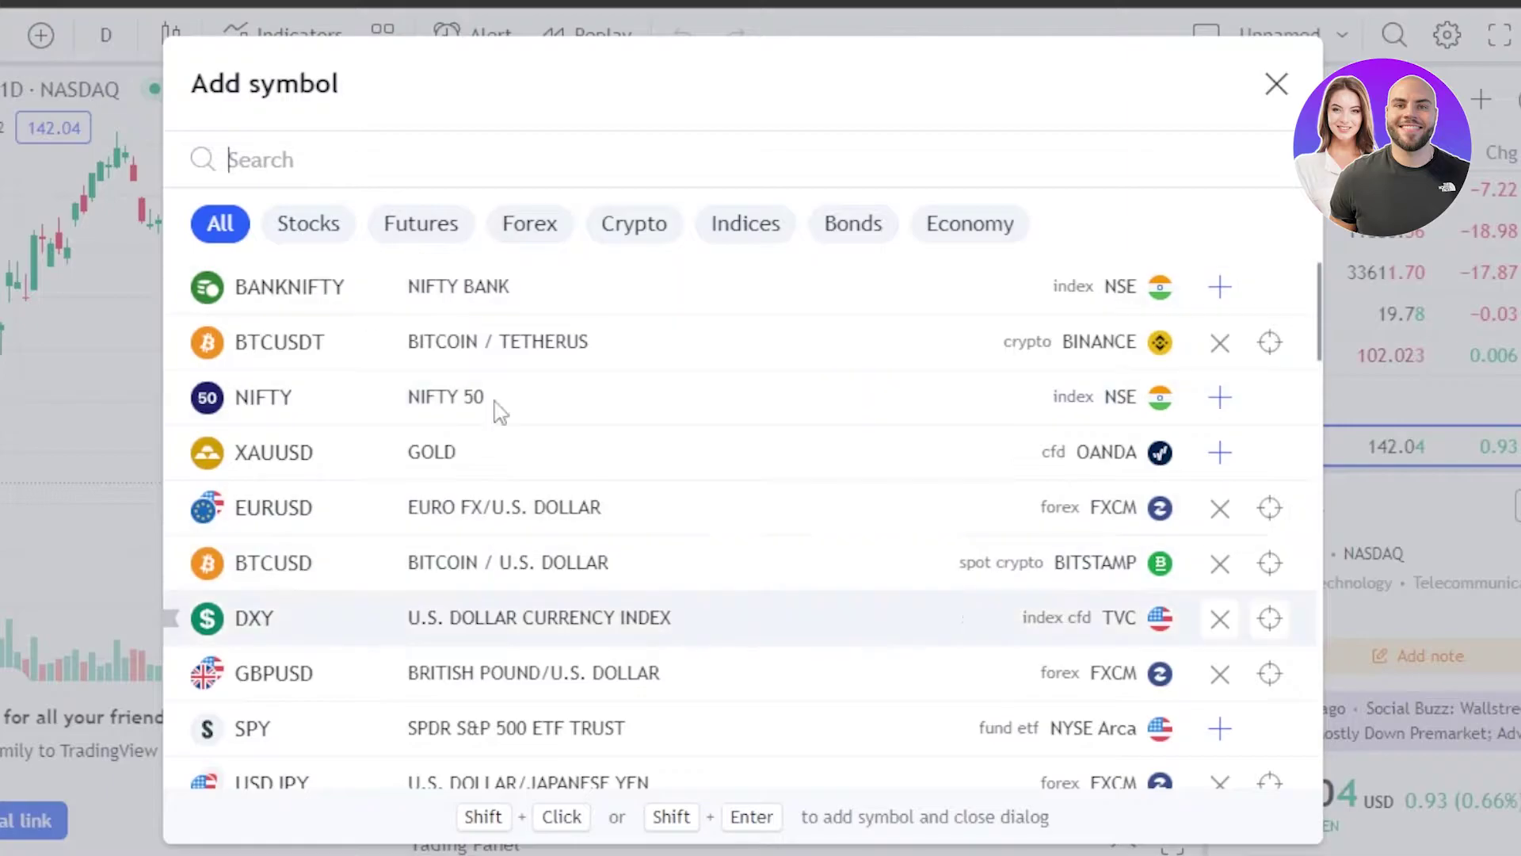
# Filter the Add symbol list to stocks and add AMZN and MSFT to the watchlist
pyautogui.click(313, 229)
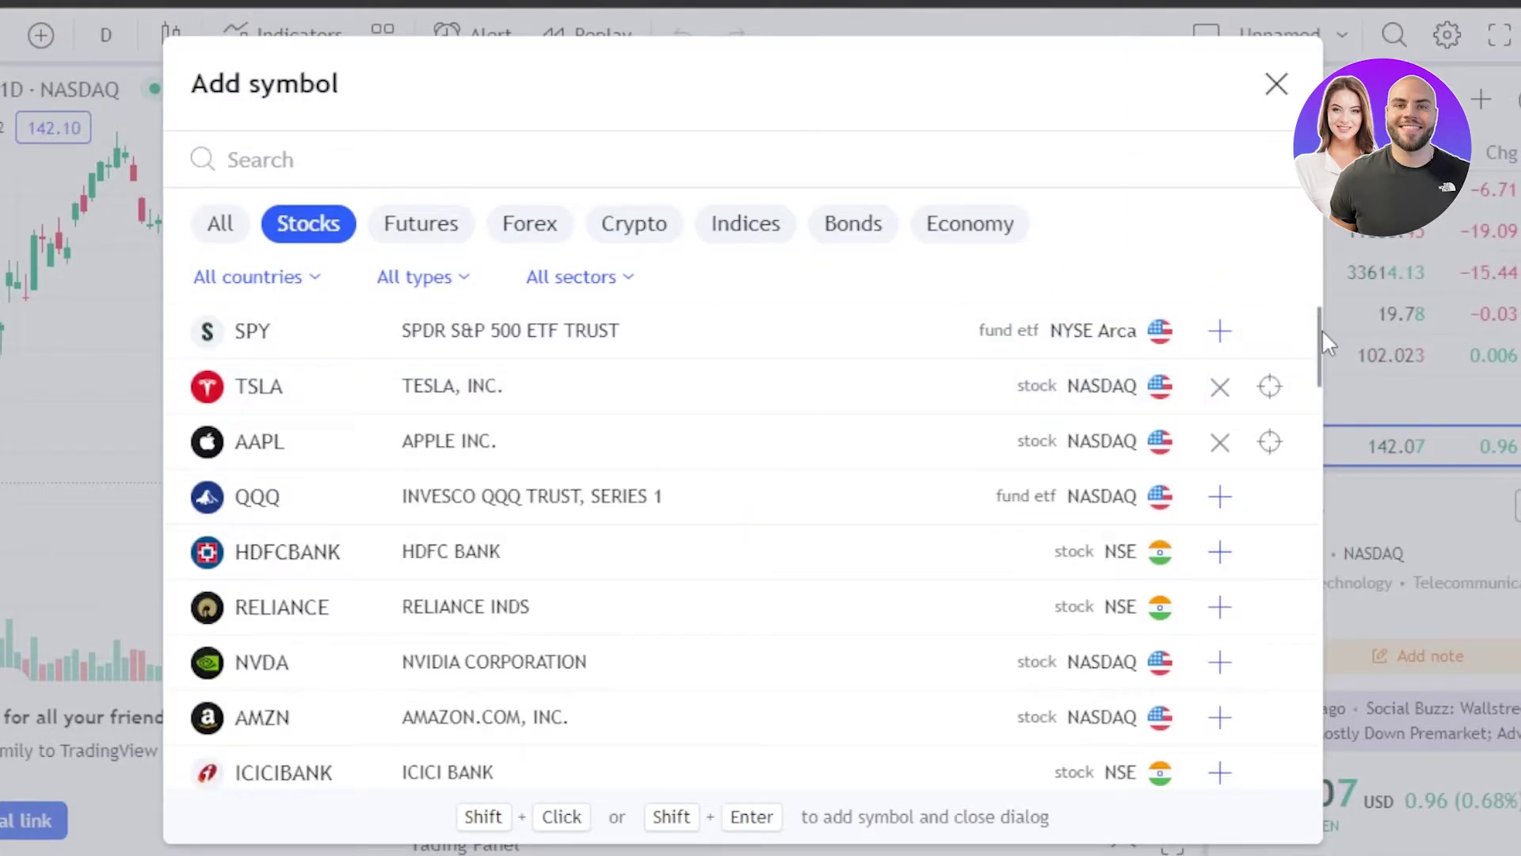
pyautogui.moveTo(1322, 330); pyautogui.dragTo(1324, 393)
pyautogui.scroll(1, 1039, 431)
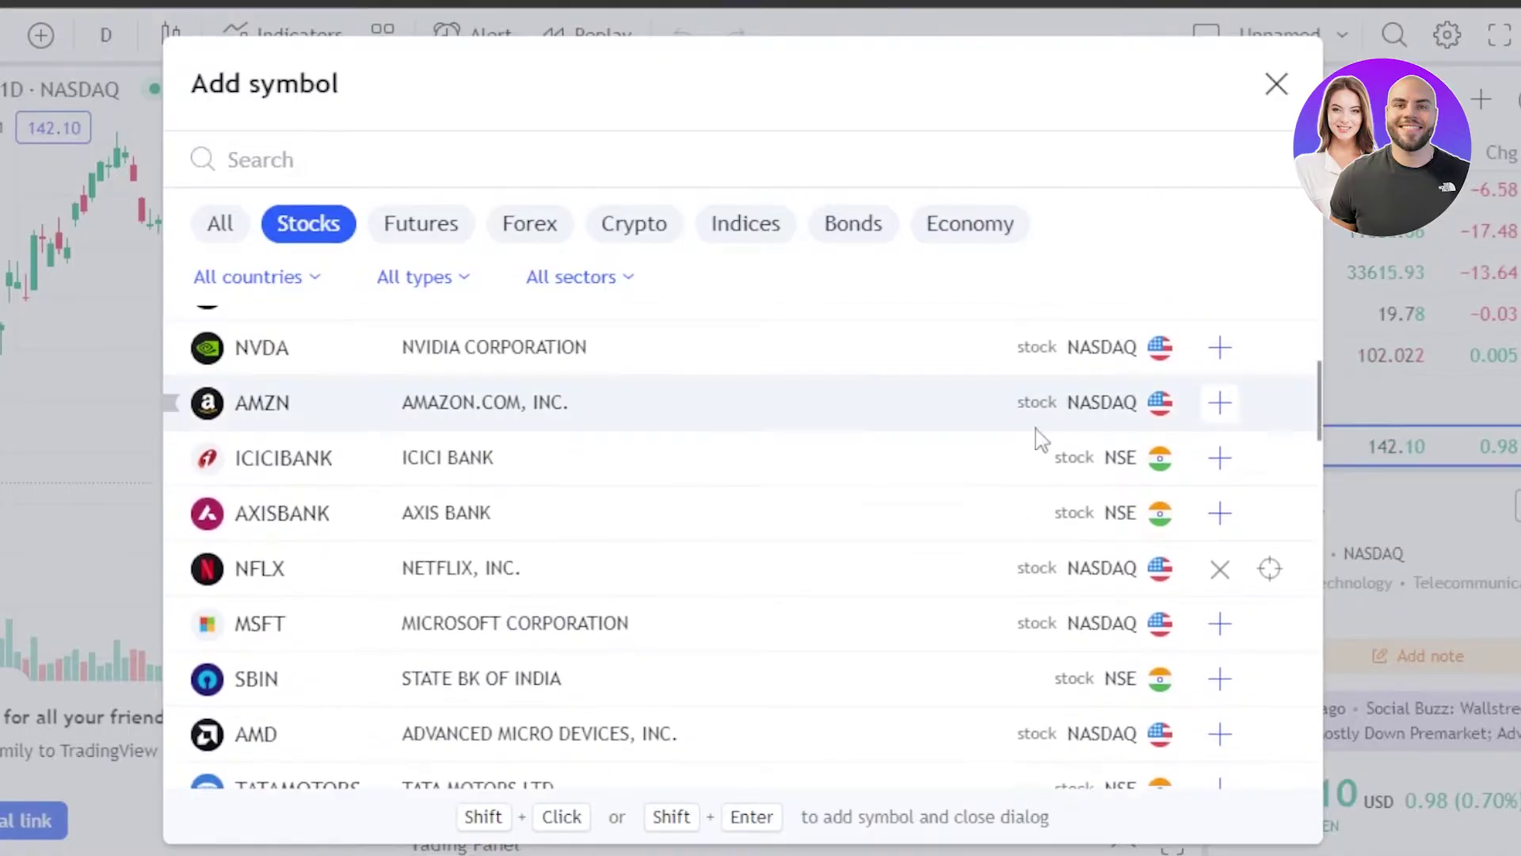
pyautogui.click(1215, 407)
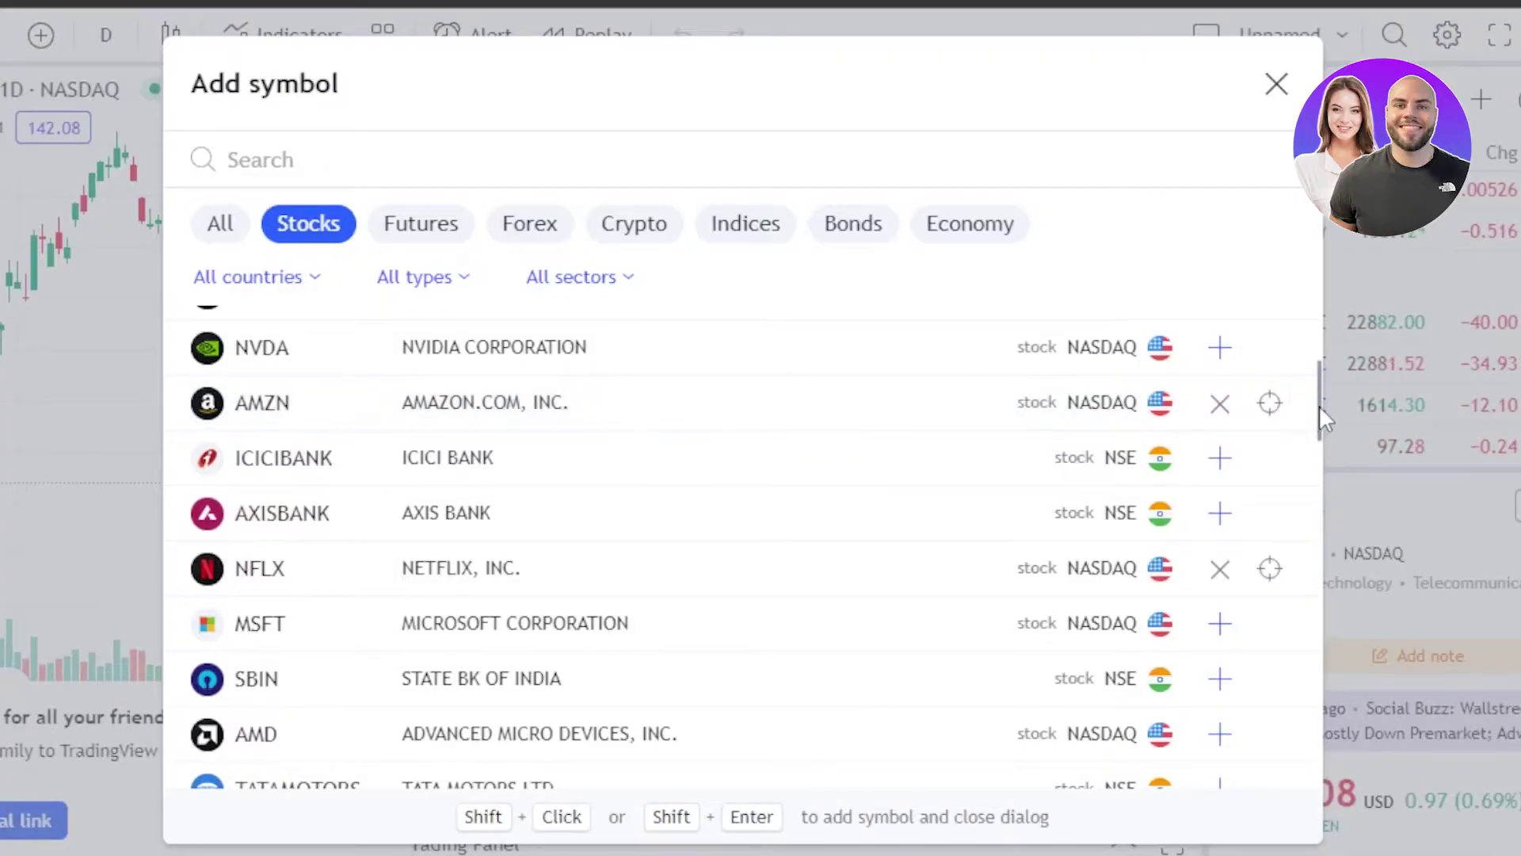
pyautogui.moveTo(1319, 406); pyautogui.dragTo(1319, 444)
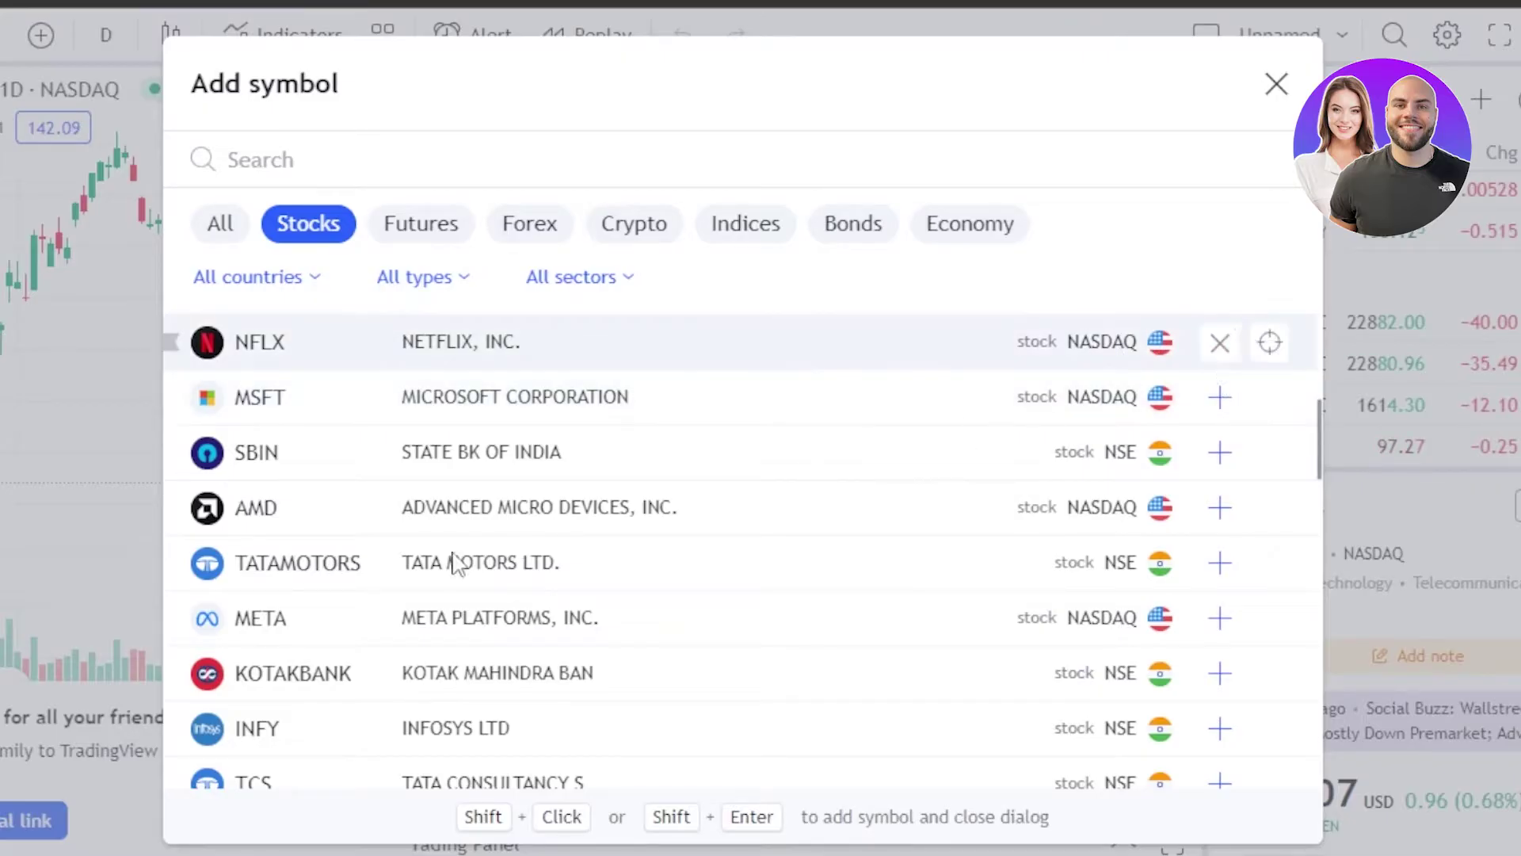
pyautogui.click(1221, 397)
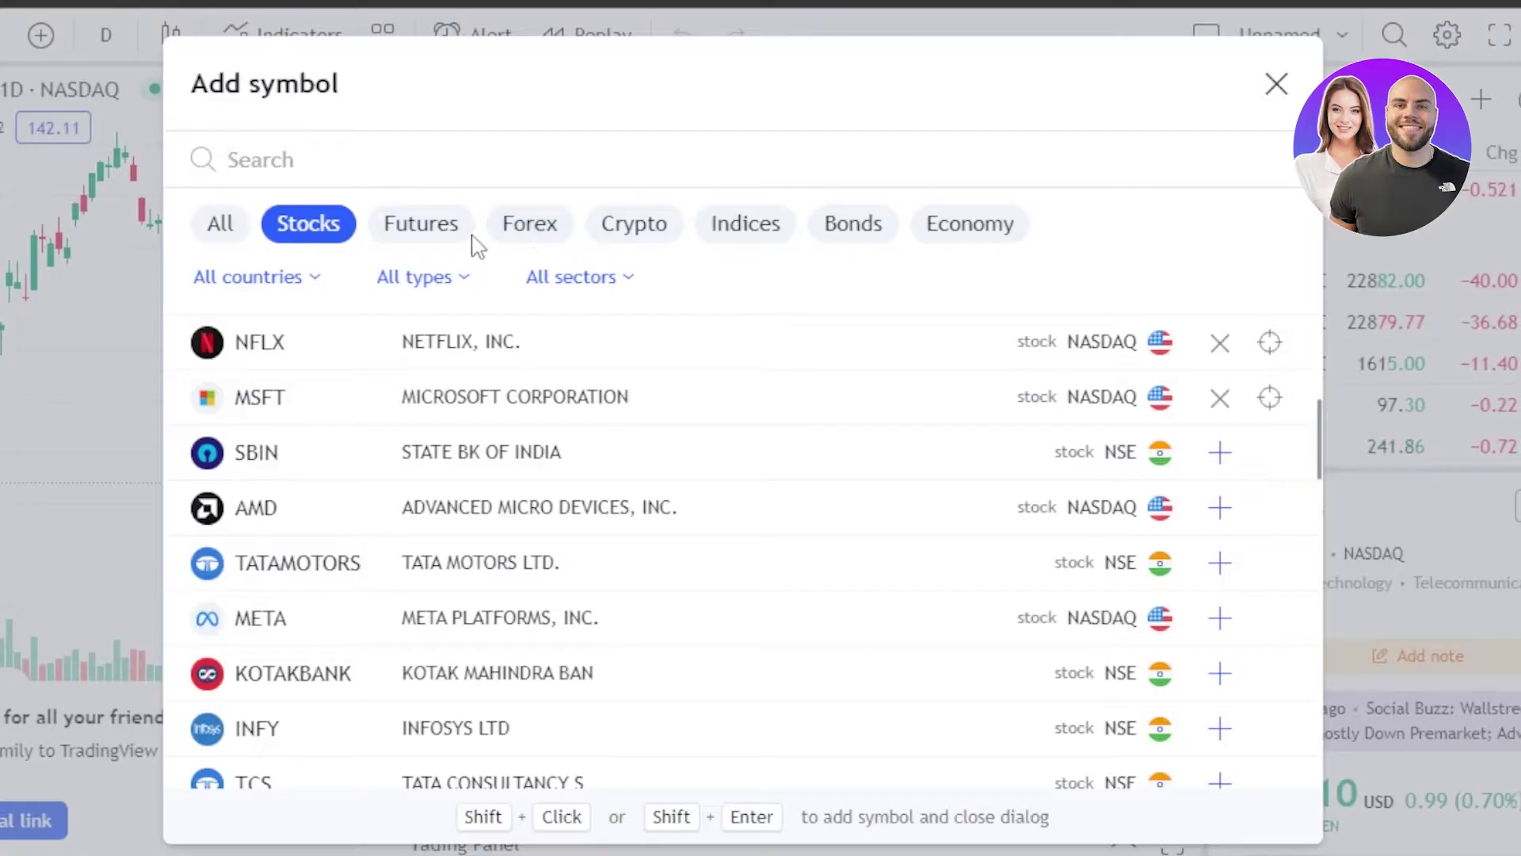
pyautogui.click(442, 235)
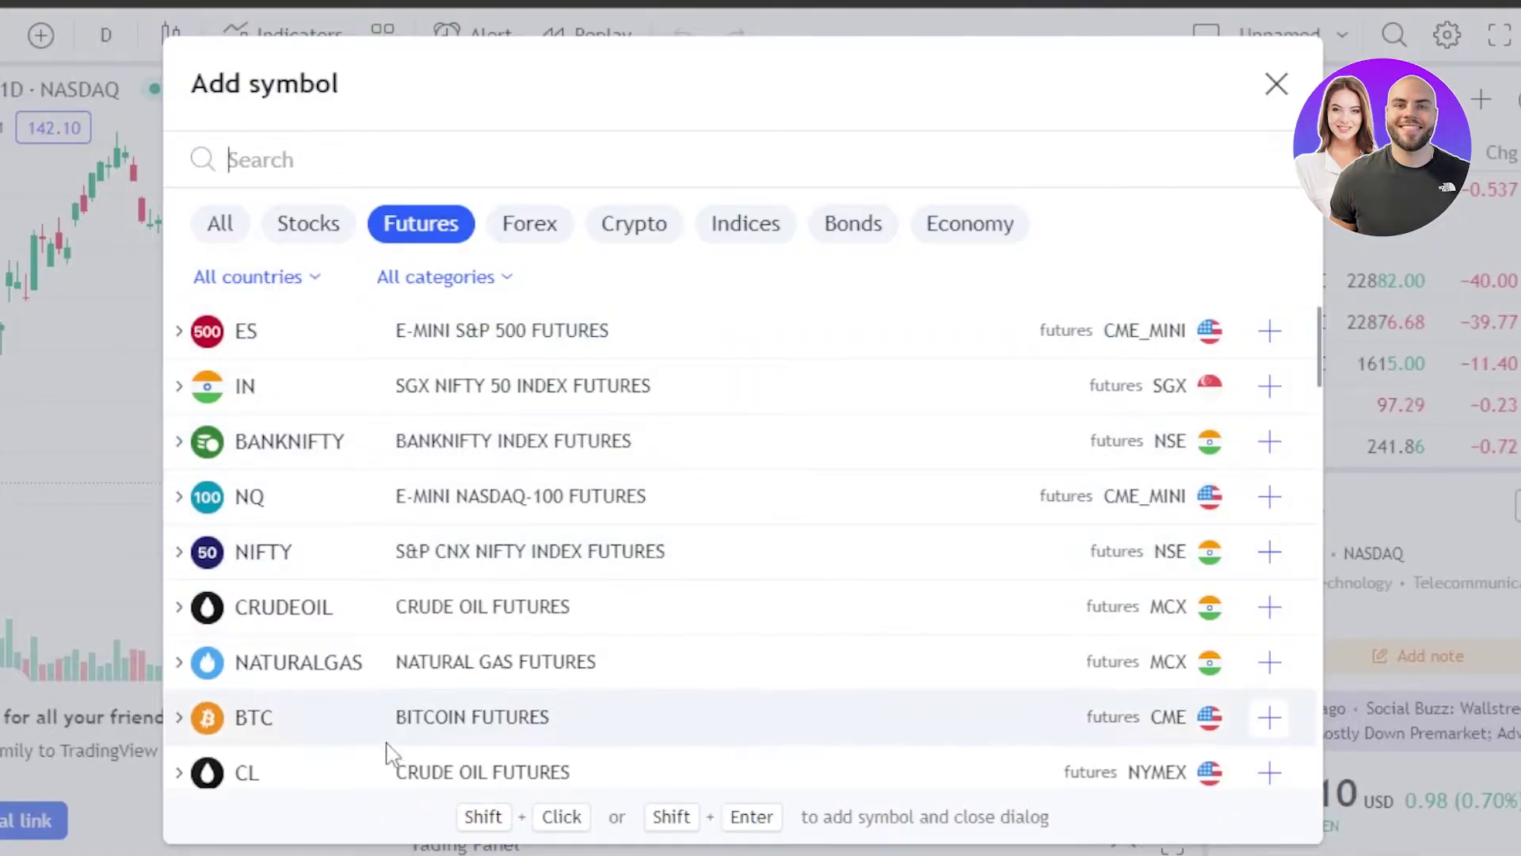
# Add crypto symbols ETHUSDT and SOLUSDT to the watchlist and close the symbol picker
pyautogui.click(664, 228)
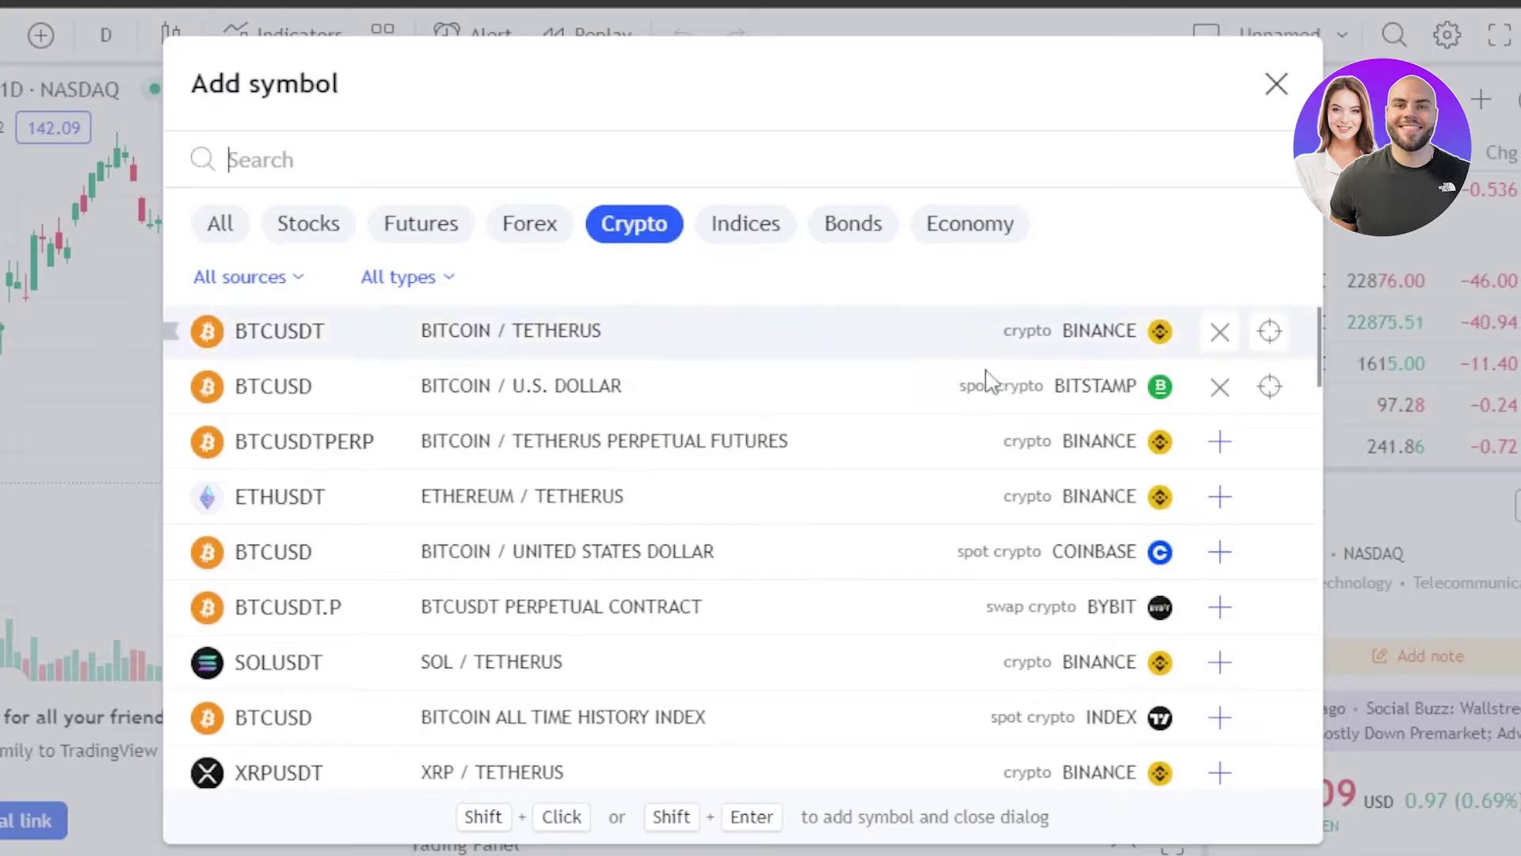
pyautogui.moveTo(1319, 334); pyautogui.dragTo(1320, 330)
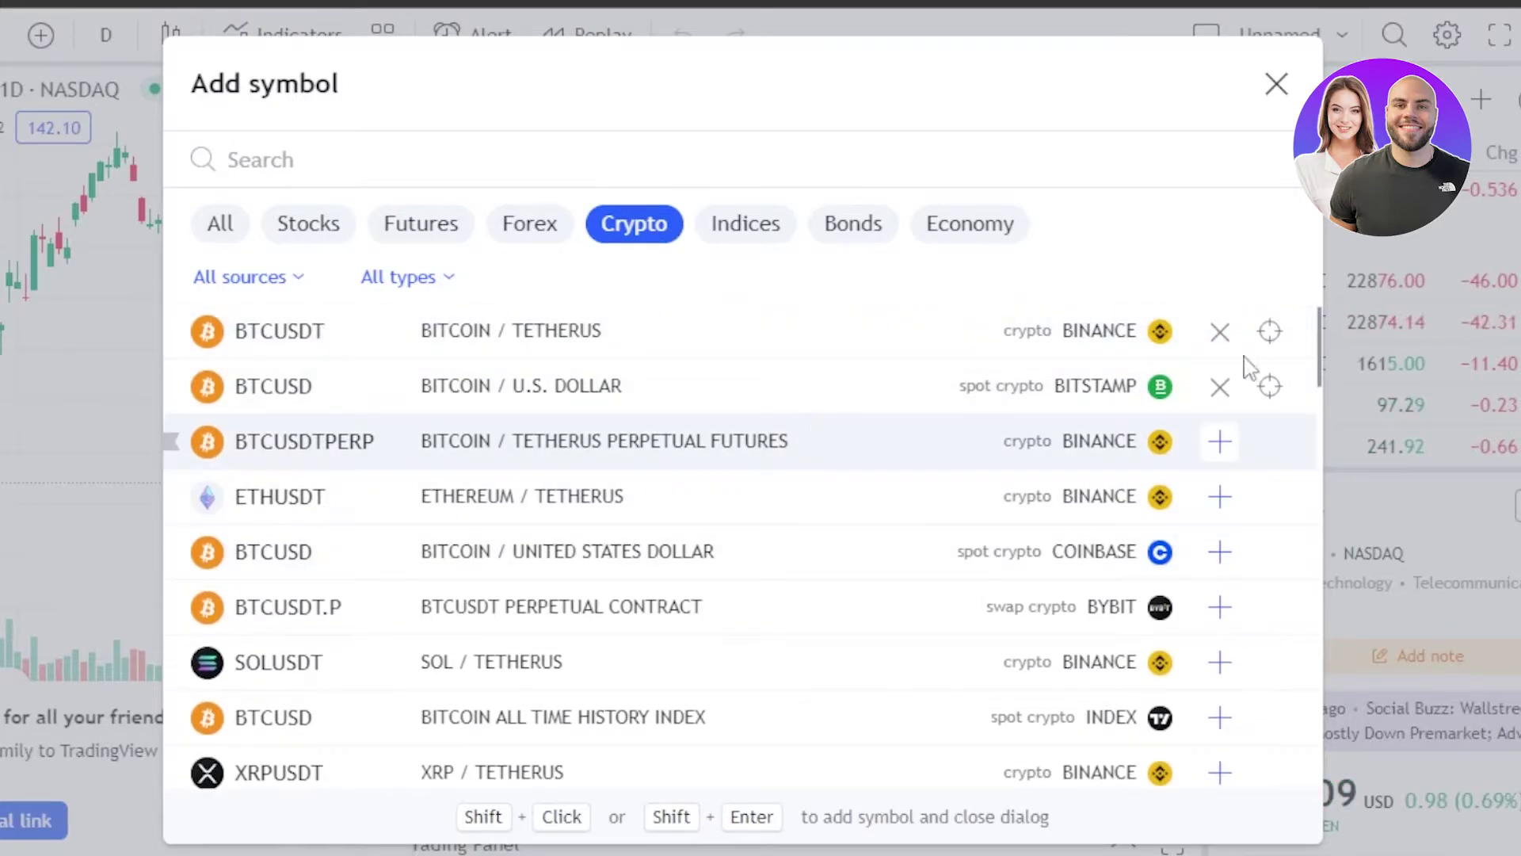
pyautogui.click(1220, 498)
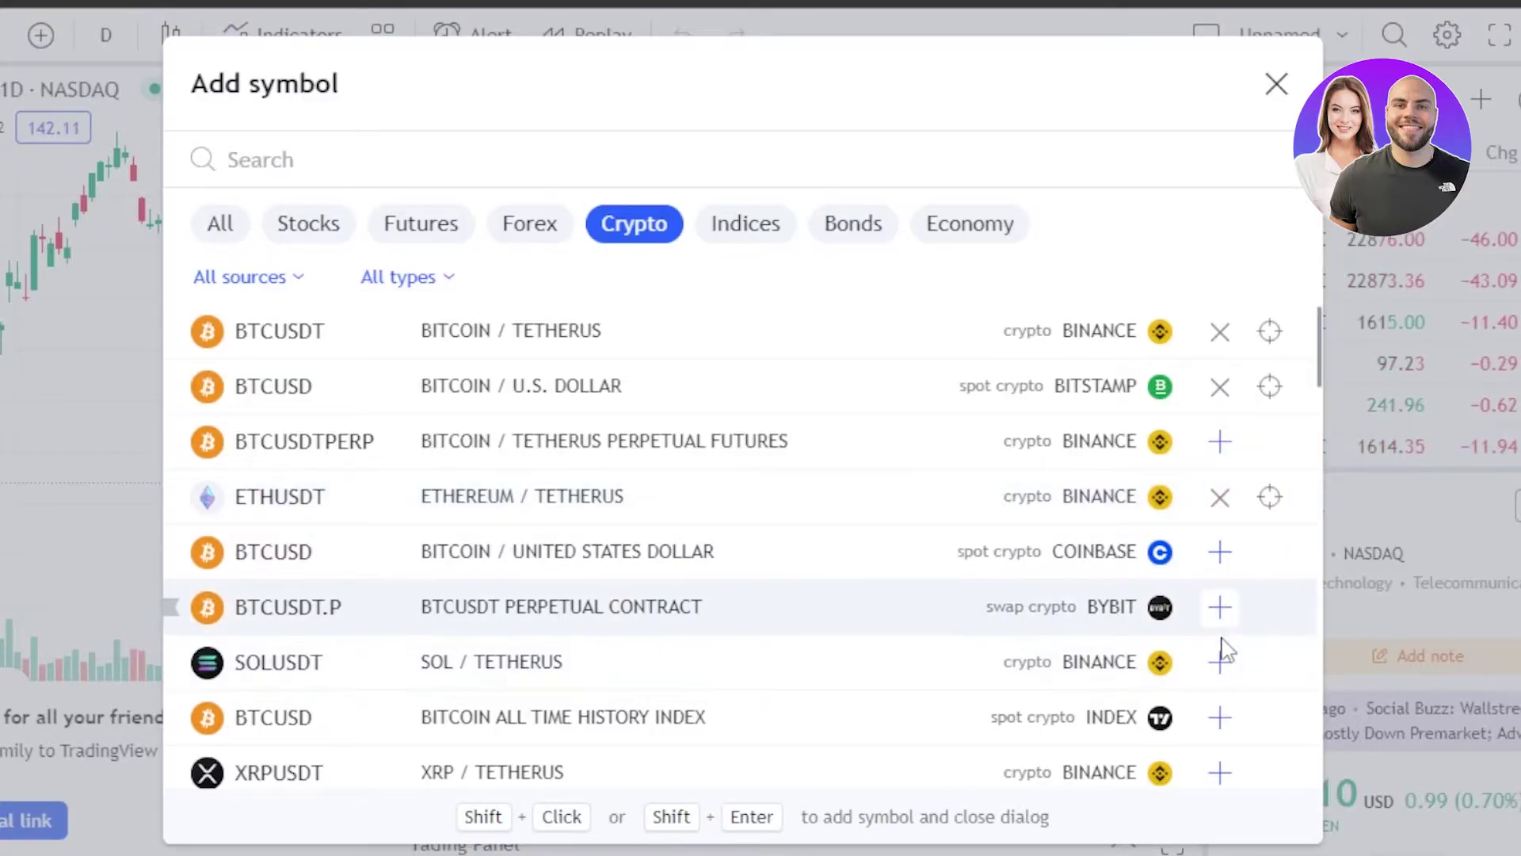
pyautogui.click(1221, 661)
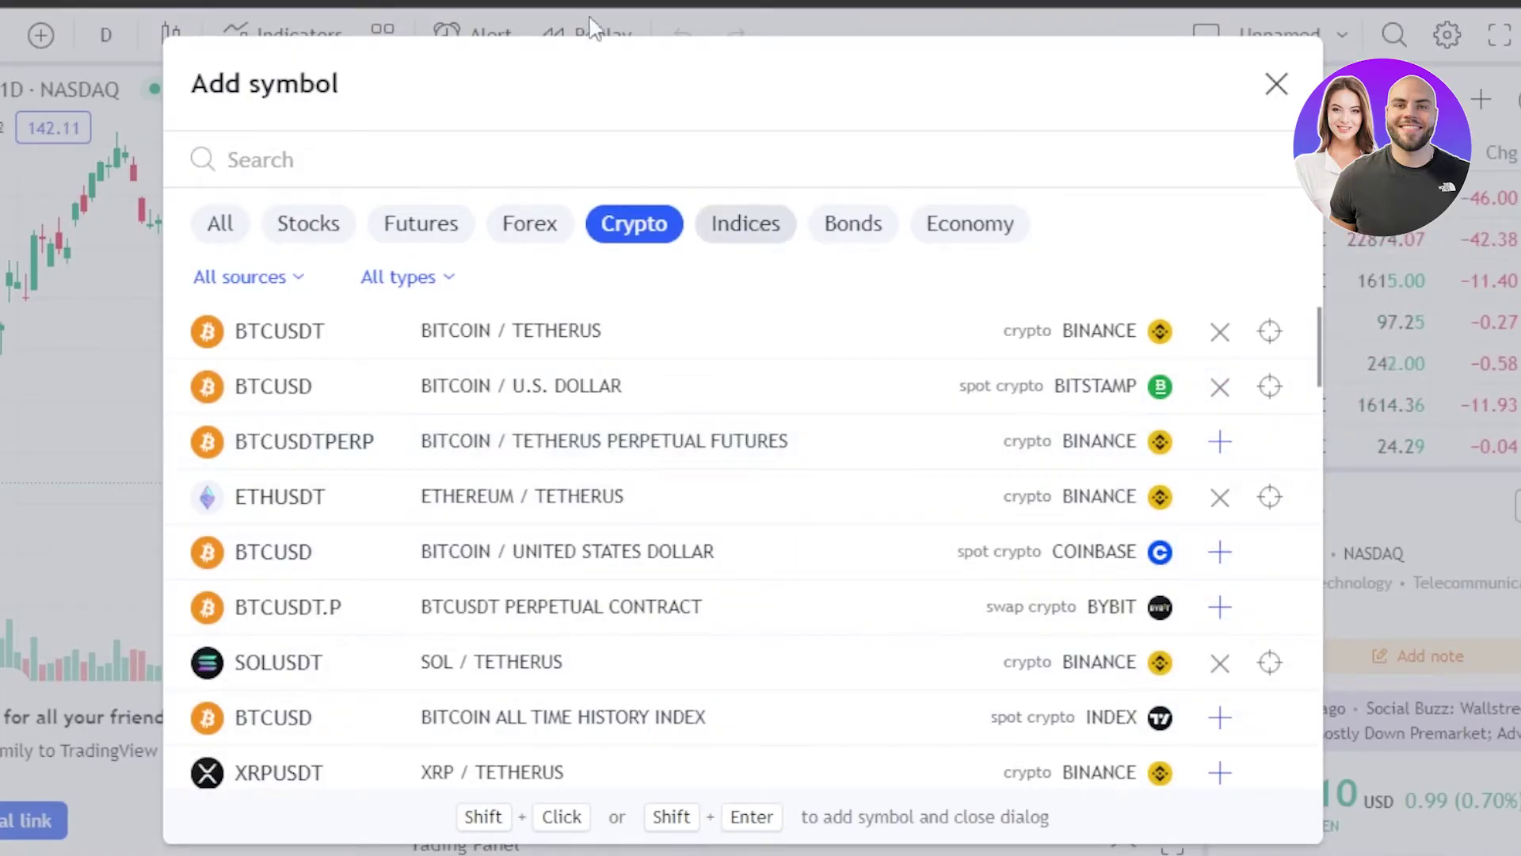
pyautogui.click(1277, 84)
# Check the watchlists menu, view BTCUSDT from the watchlist, then switch the chart back to AAPL
pyautogui.click(1275, 101)
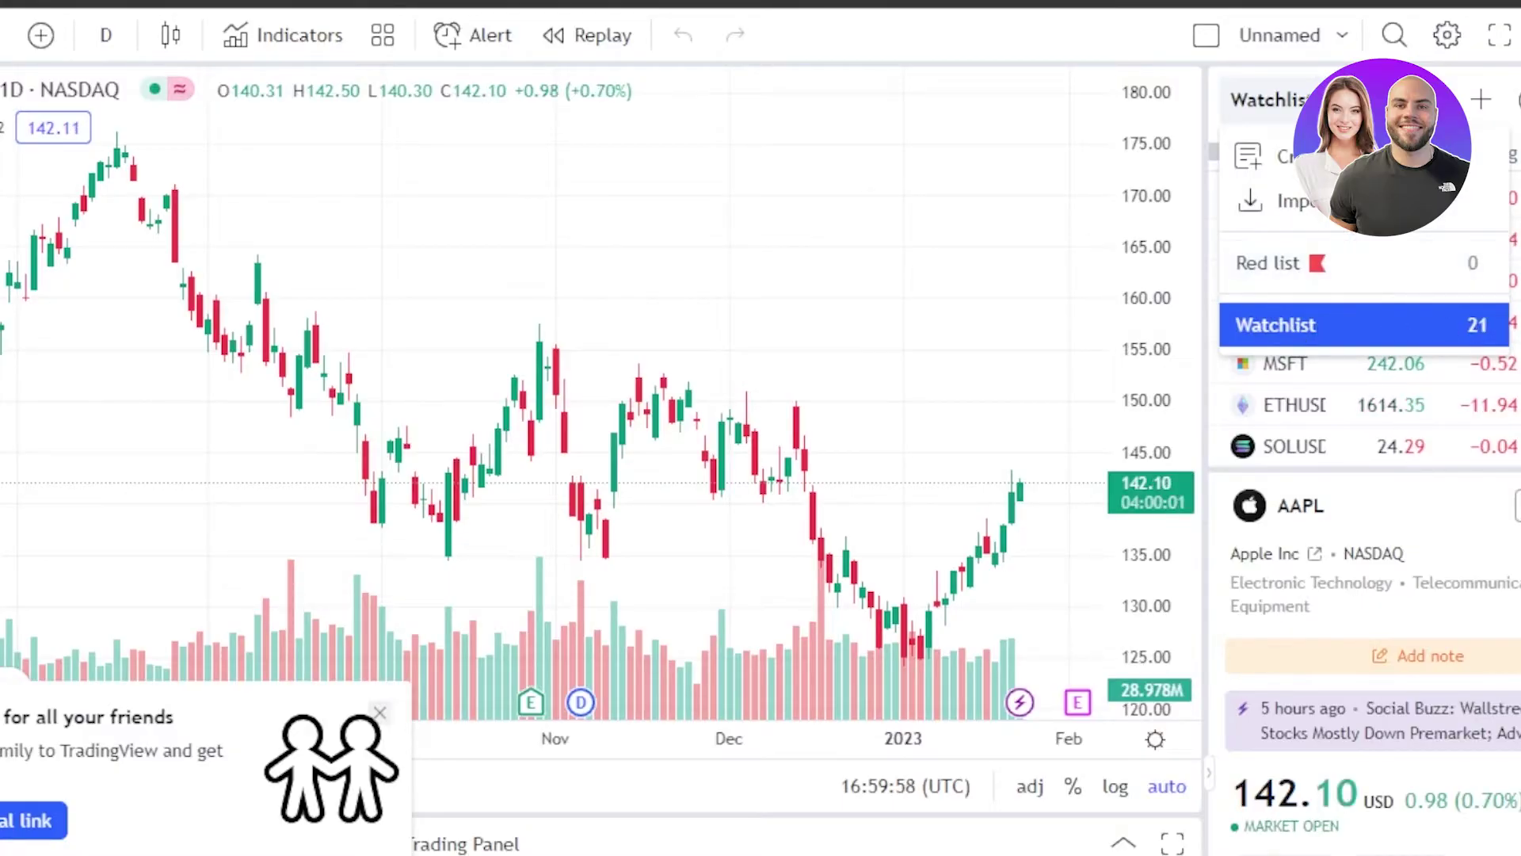
pyautogui.click(1276, 325)
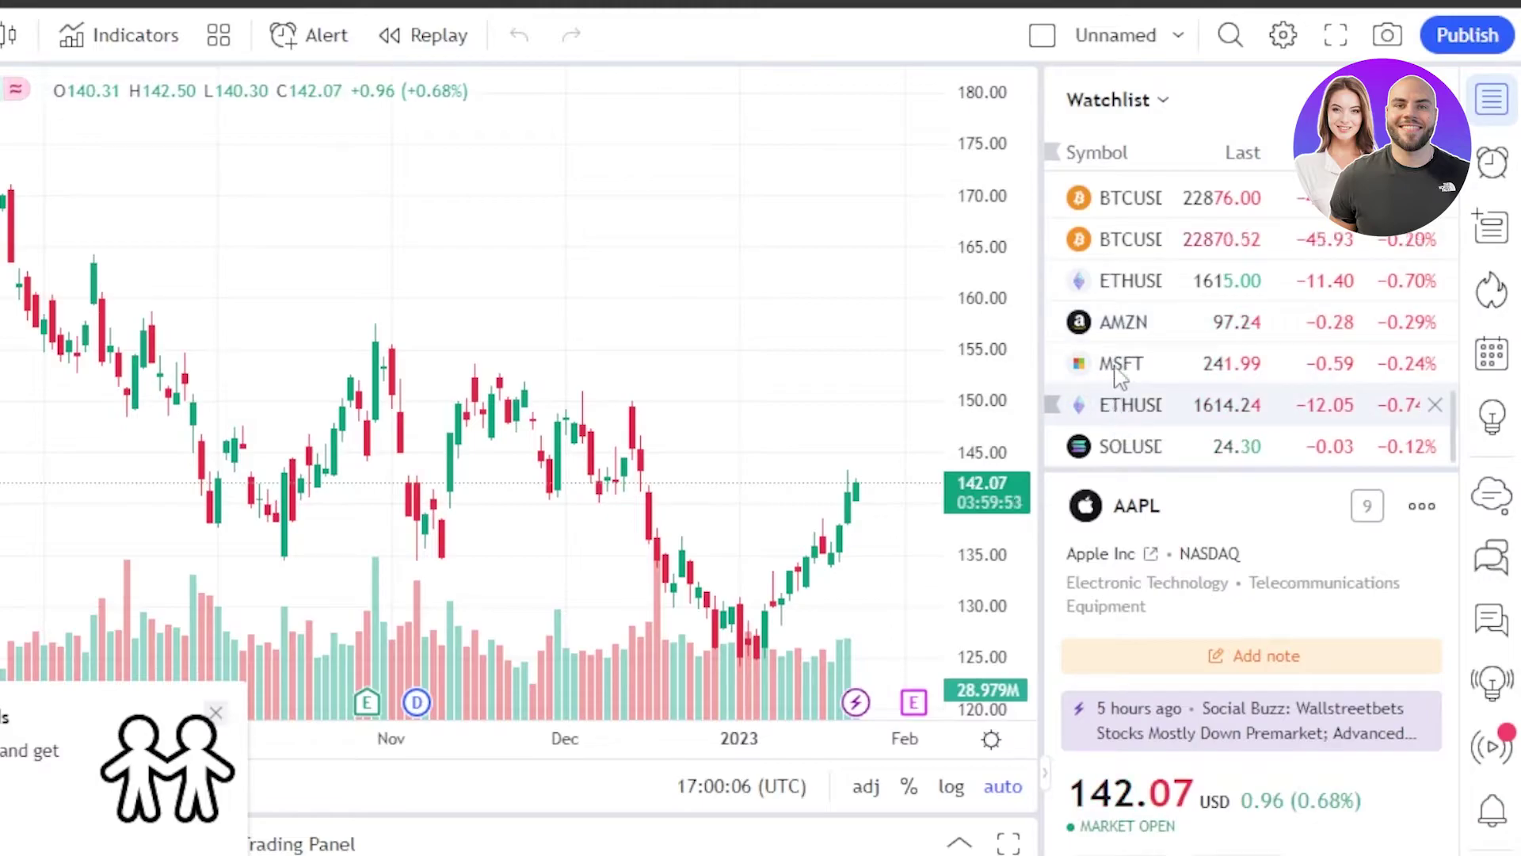
pyautogui.click(1111, 247)
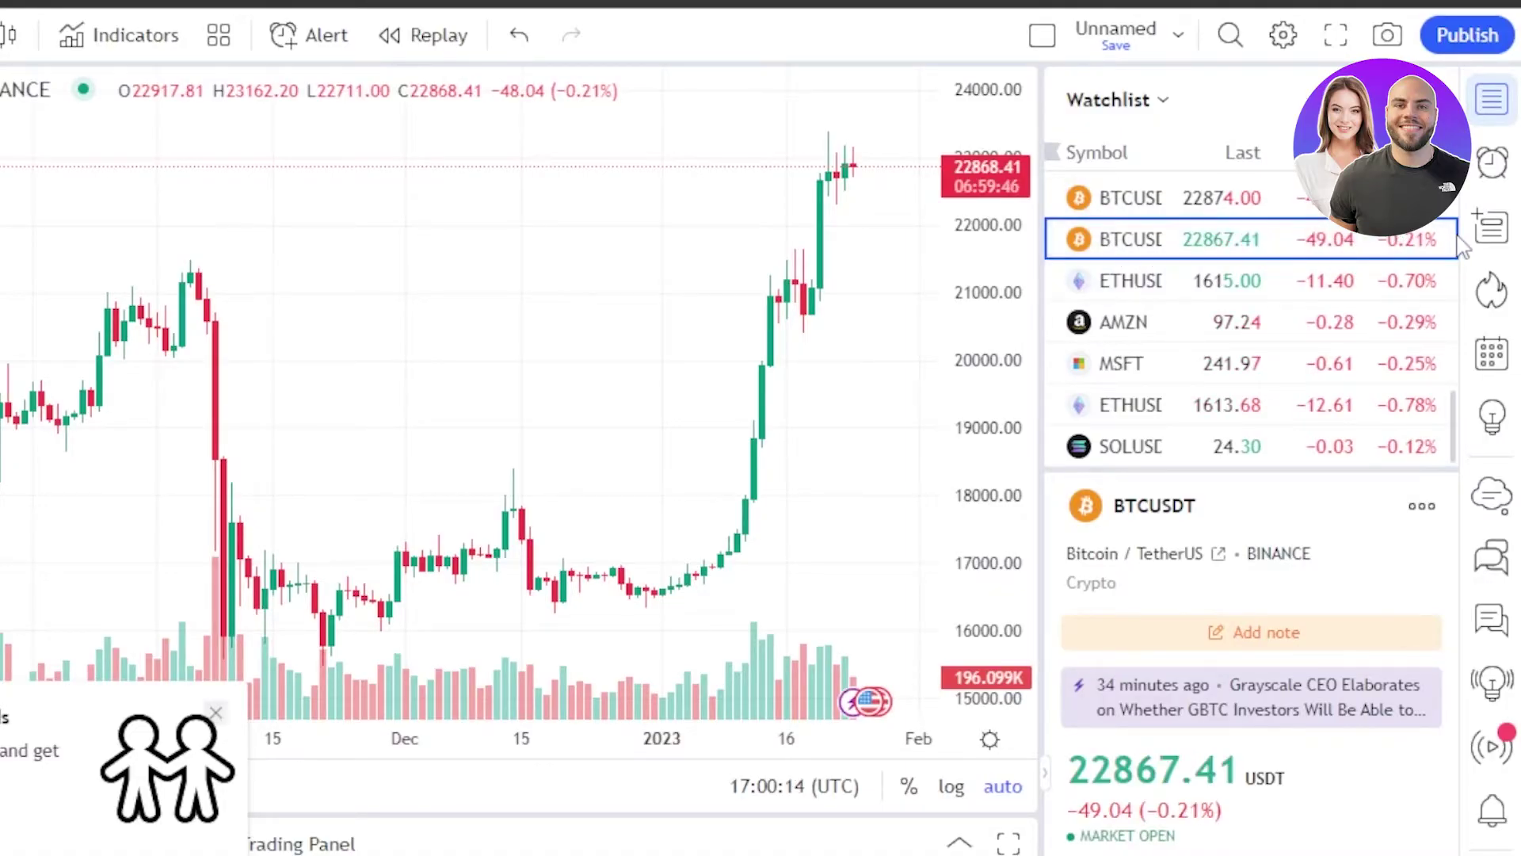
pyautogui.moveTo(1460, 435); pyautogui.dragTo(1462, 274)
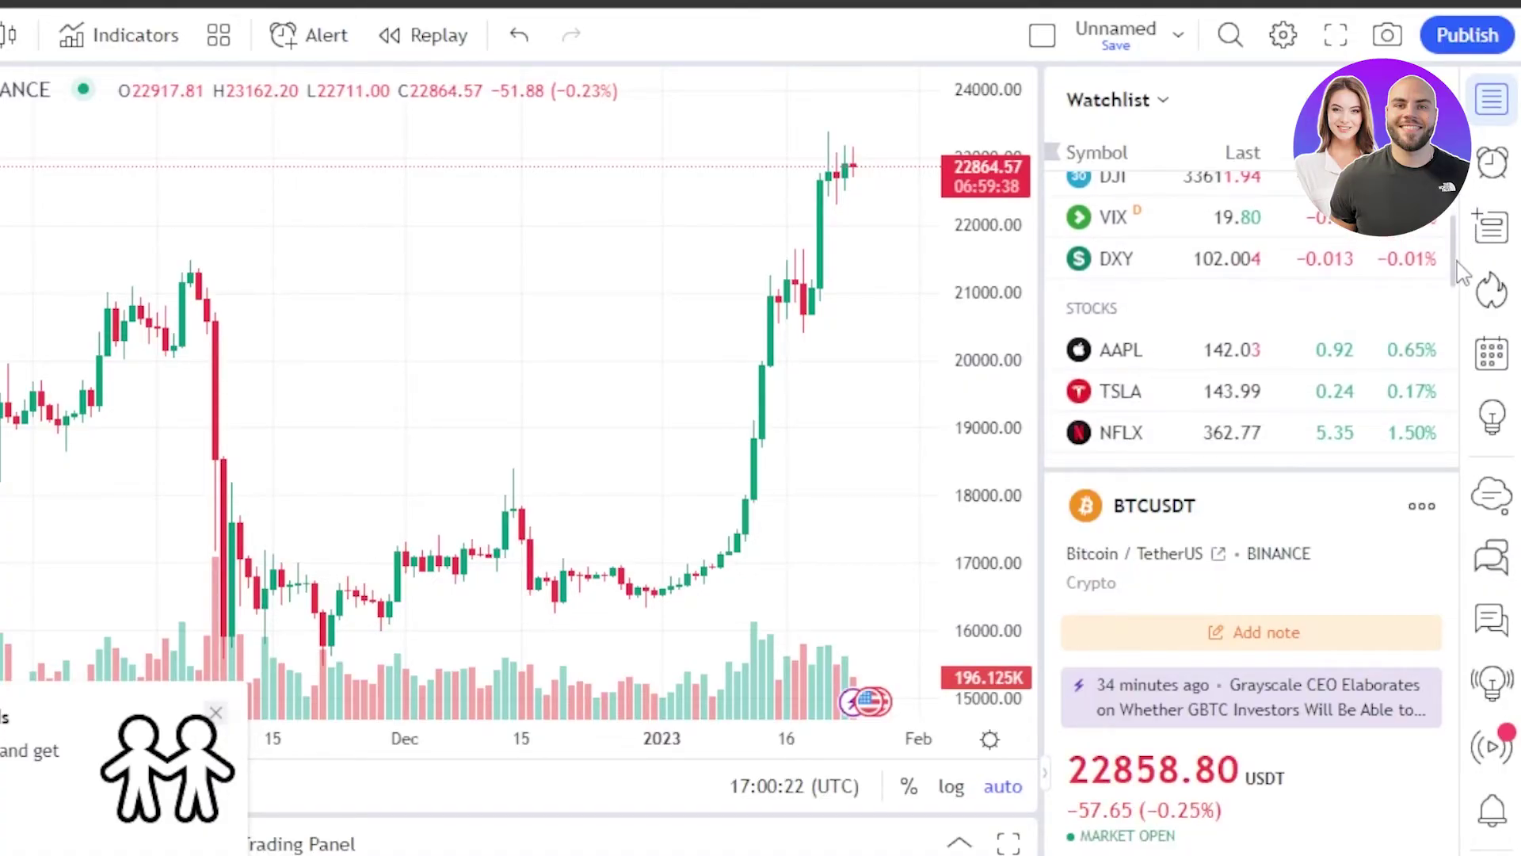
pyautogui.click(1123, 358)
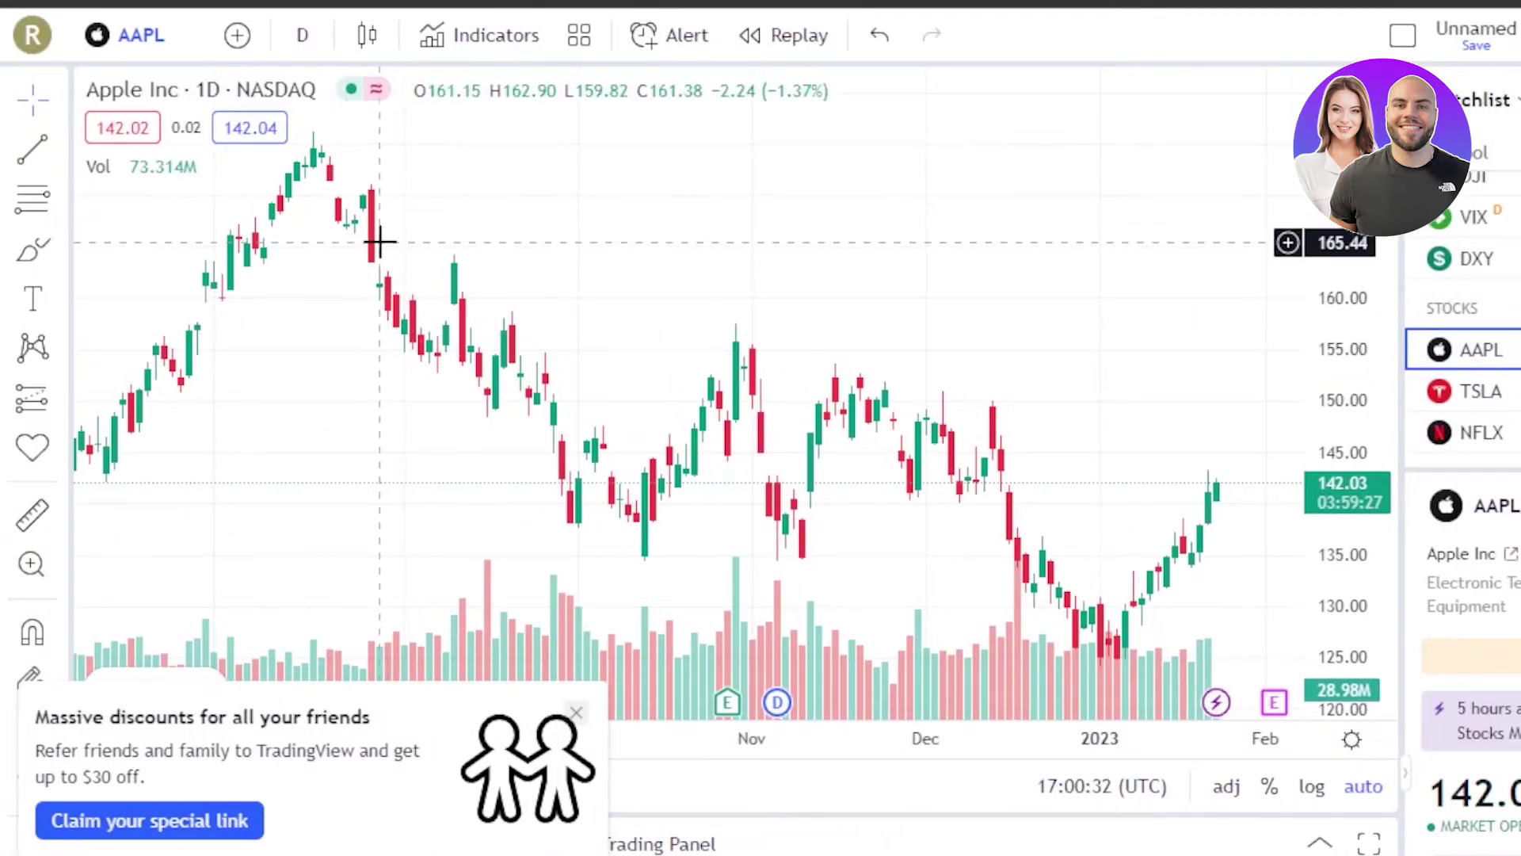
# Glance at the chart style choices, then open the Compare symbol search
pyautogui.click(368, 37)
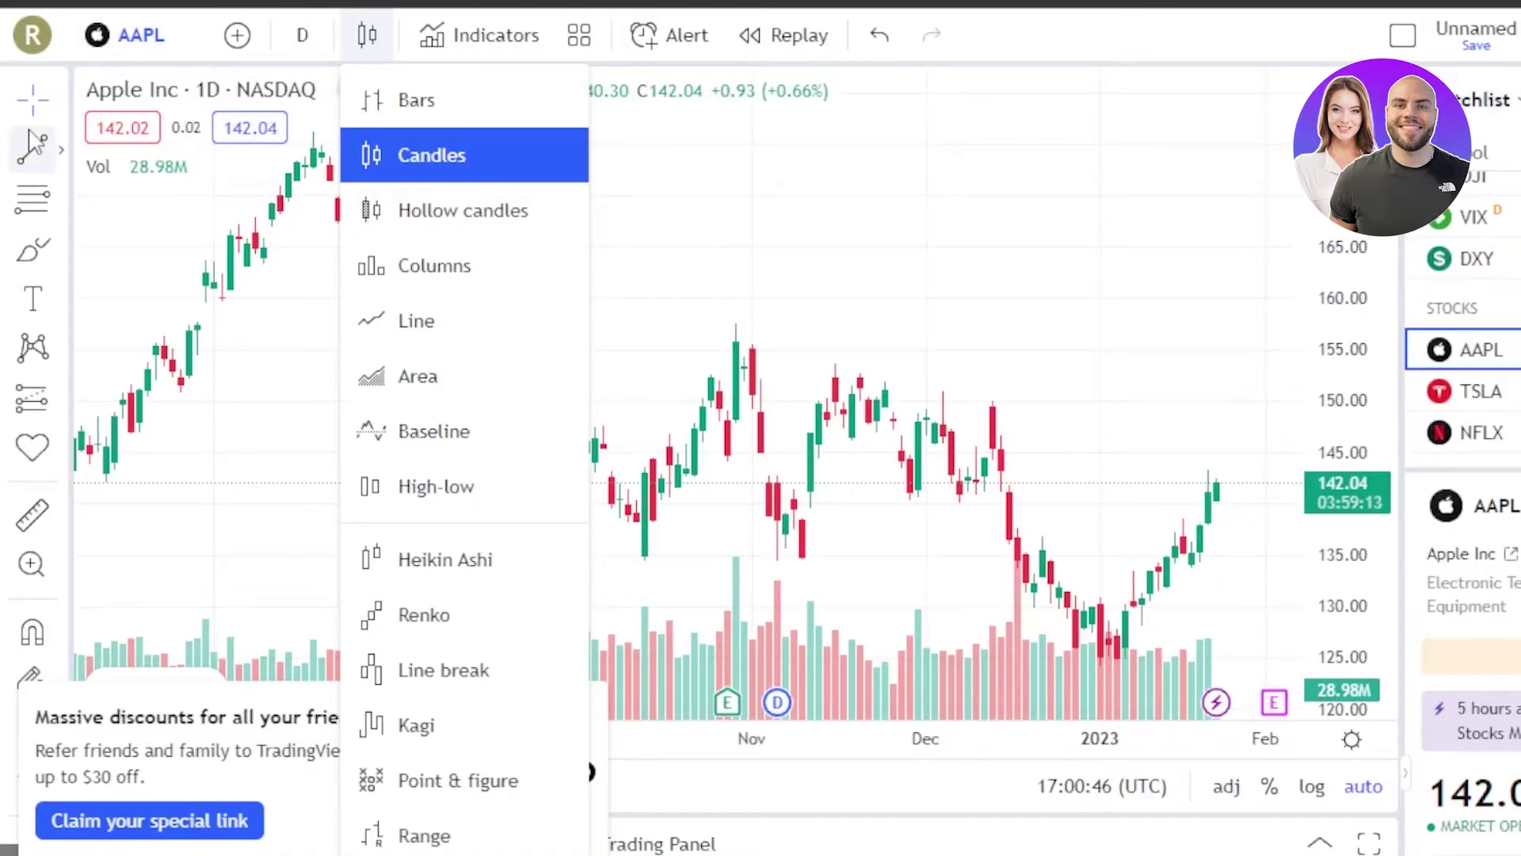
pyautogui.click(237, 34)
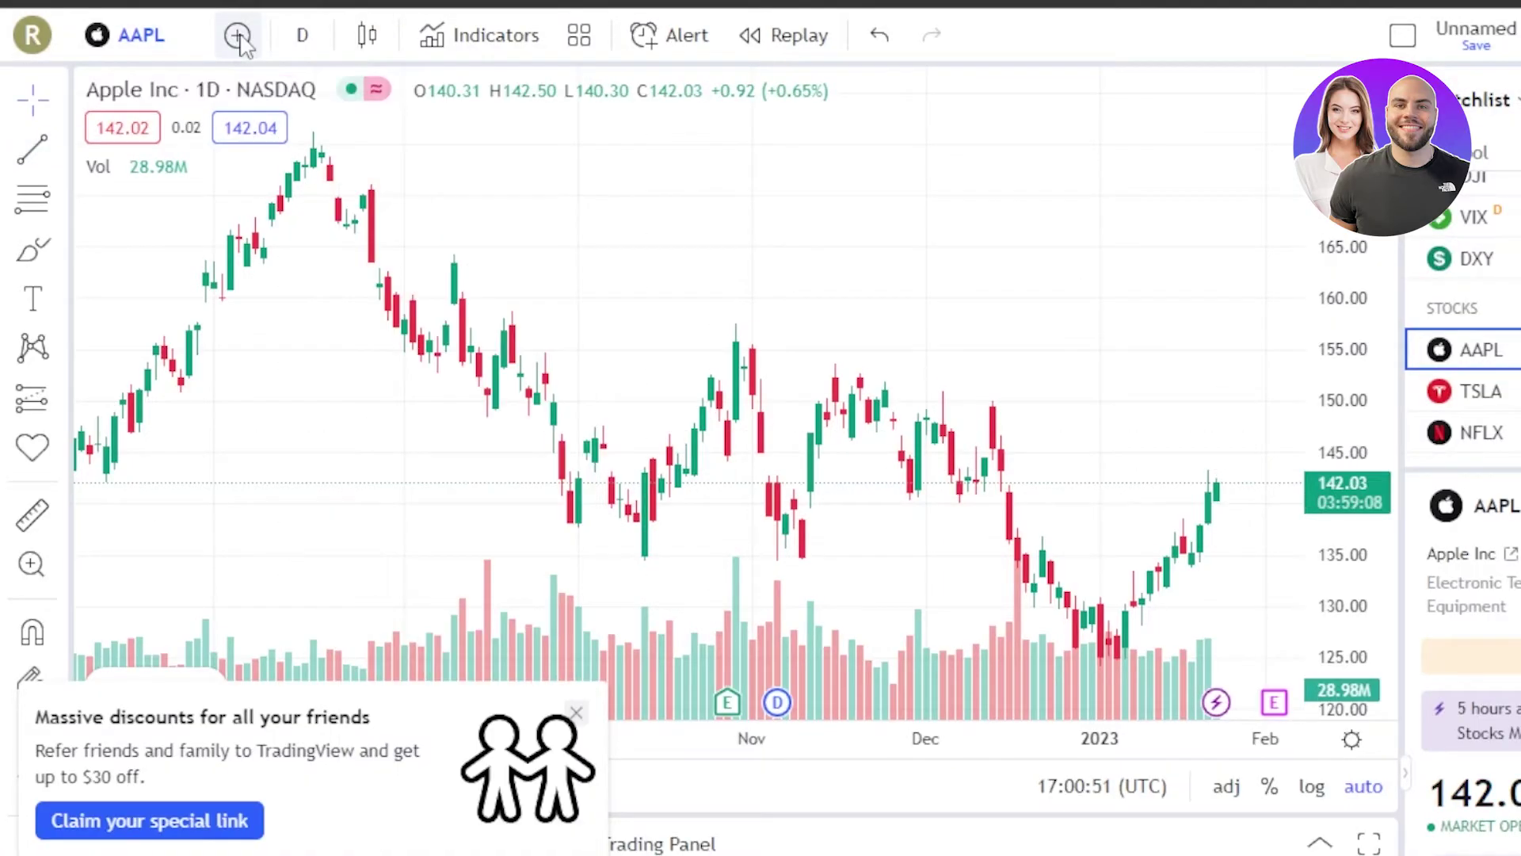
pyautogui.click(237, 35)
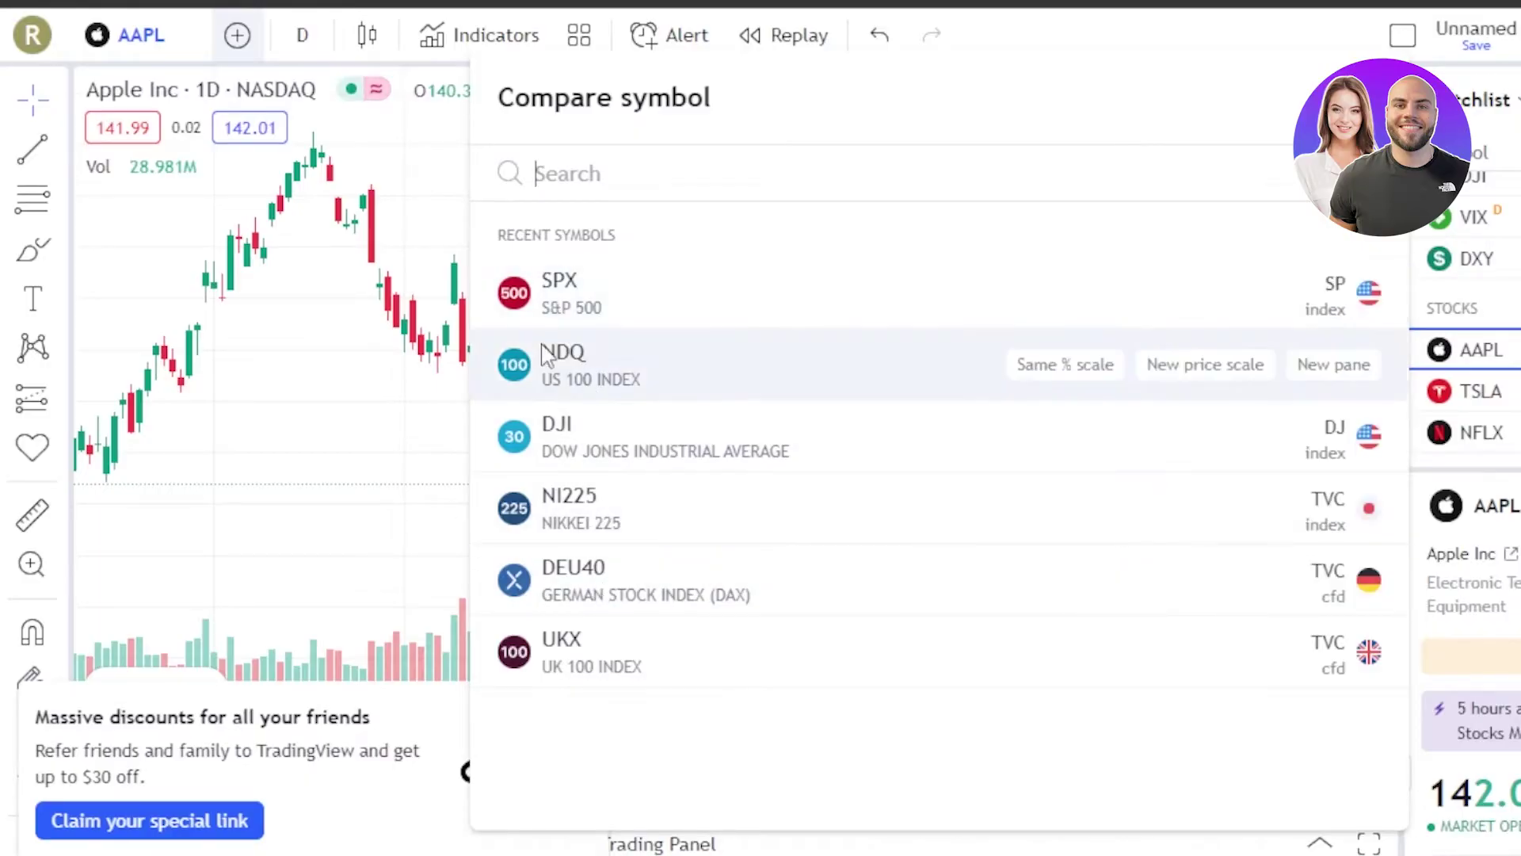
# Close the Compare symbol dialog and the 'Massive discounts' referral popup
pyautogui.click(289, 272)
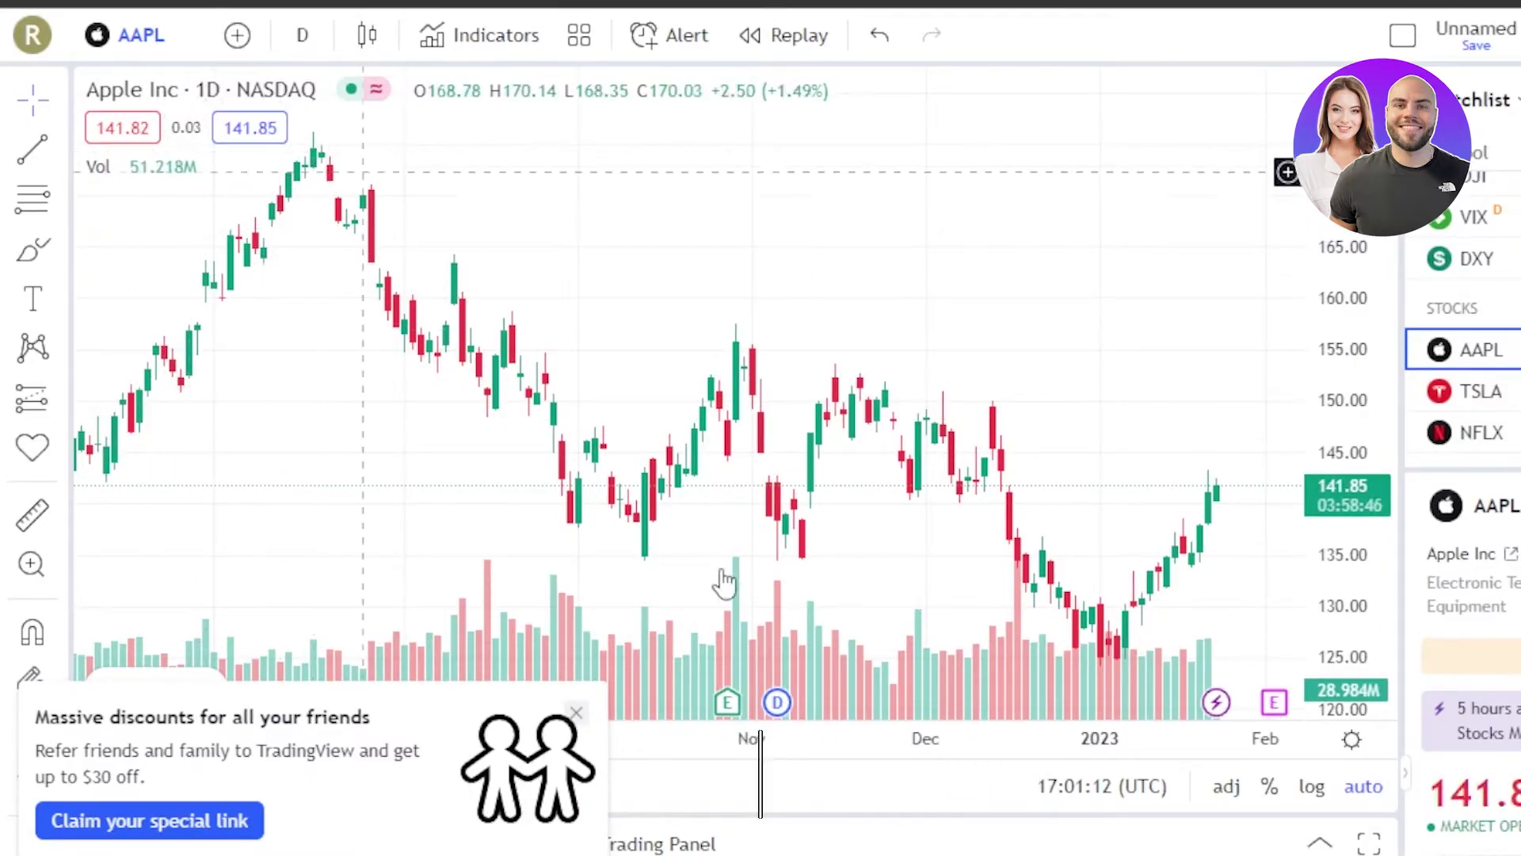
pyautogui.click(576, 712)
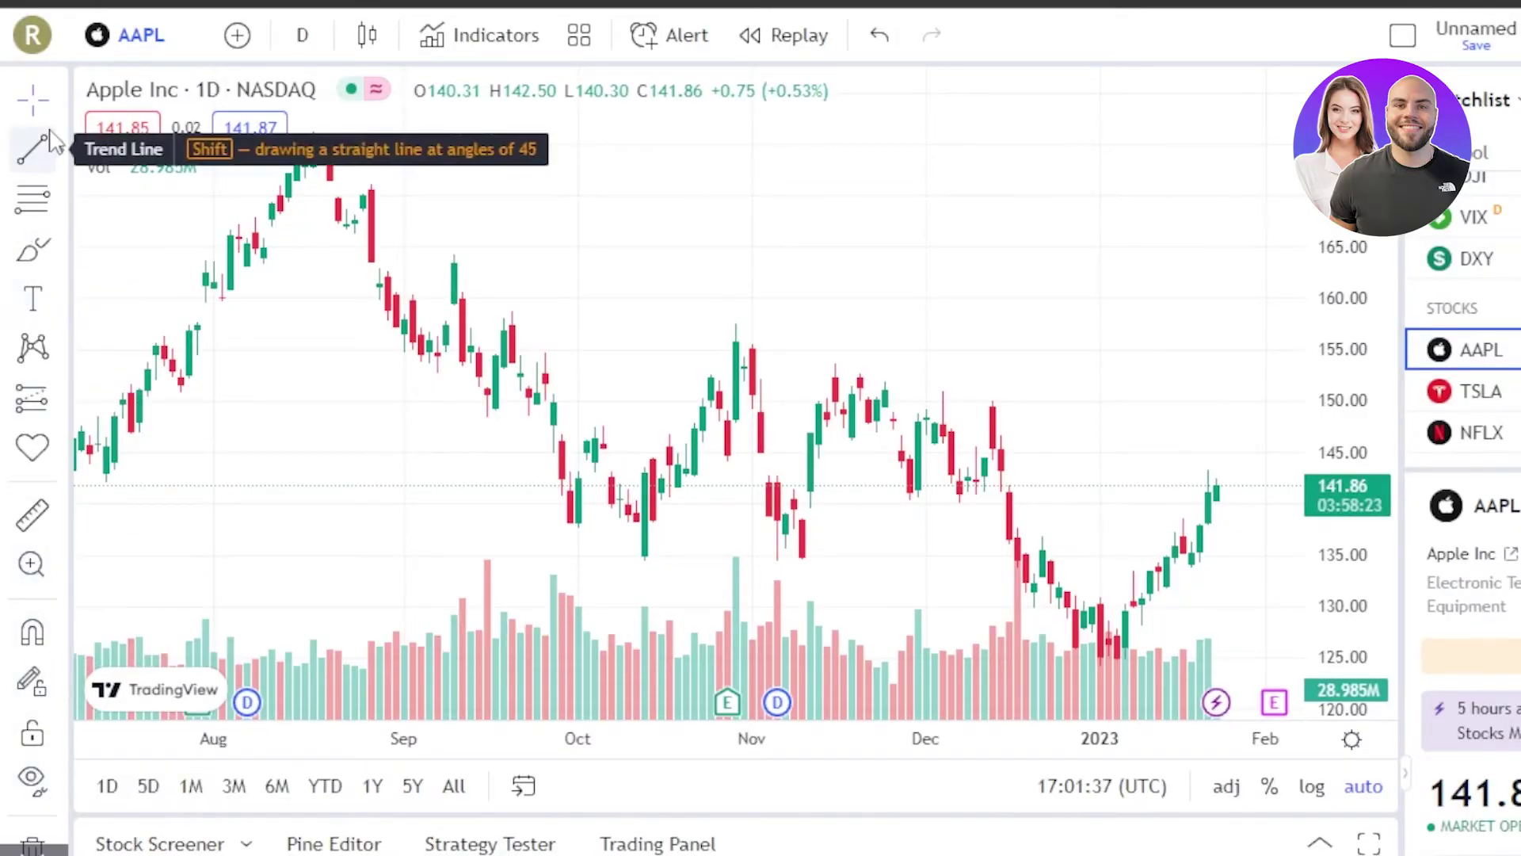
# Draw a horizontal trend line at about 165.58 from 1 Sep to 14 Nov 2022
pyautogui.click(33, 158)
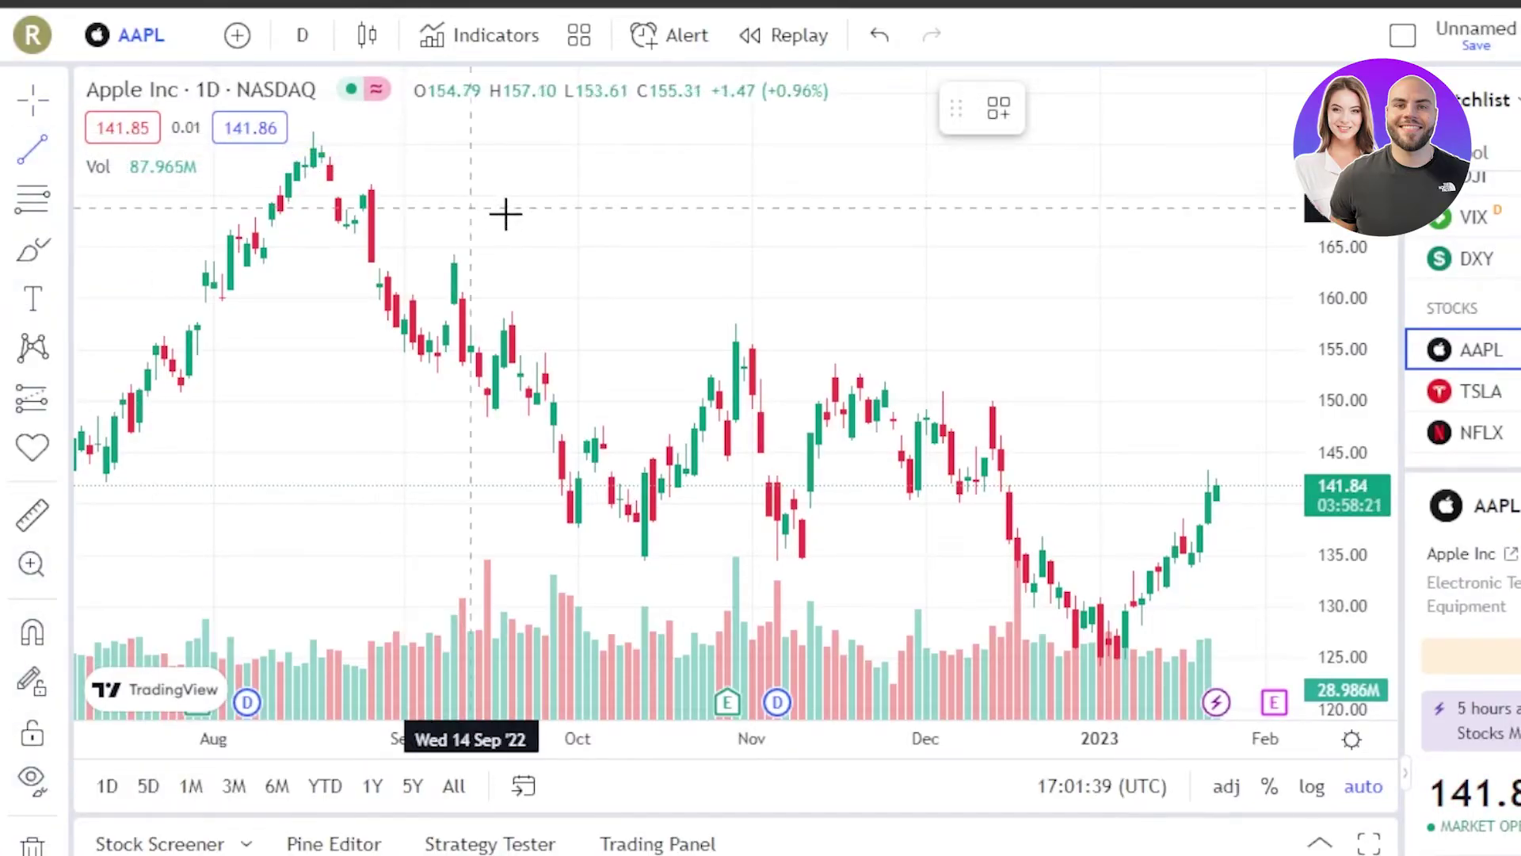
pyautogui.click(407, 239)
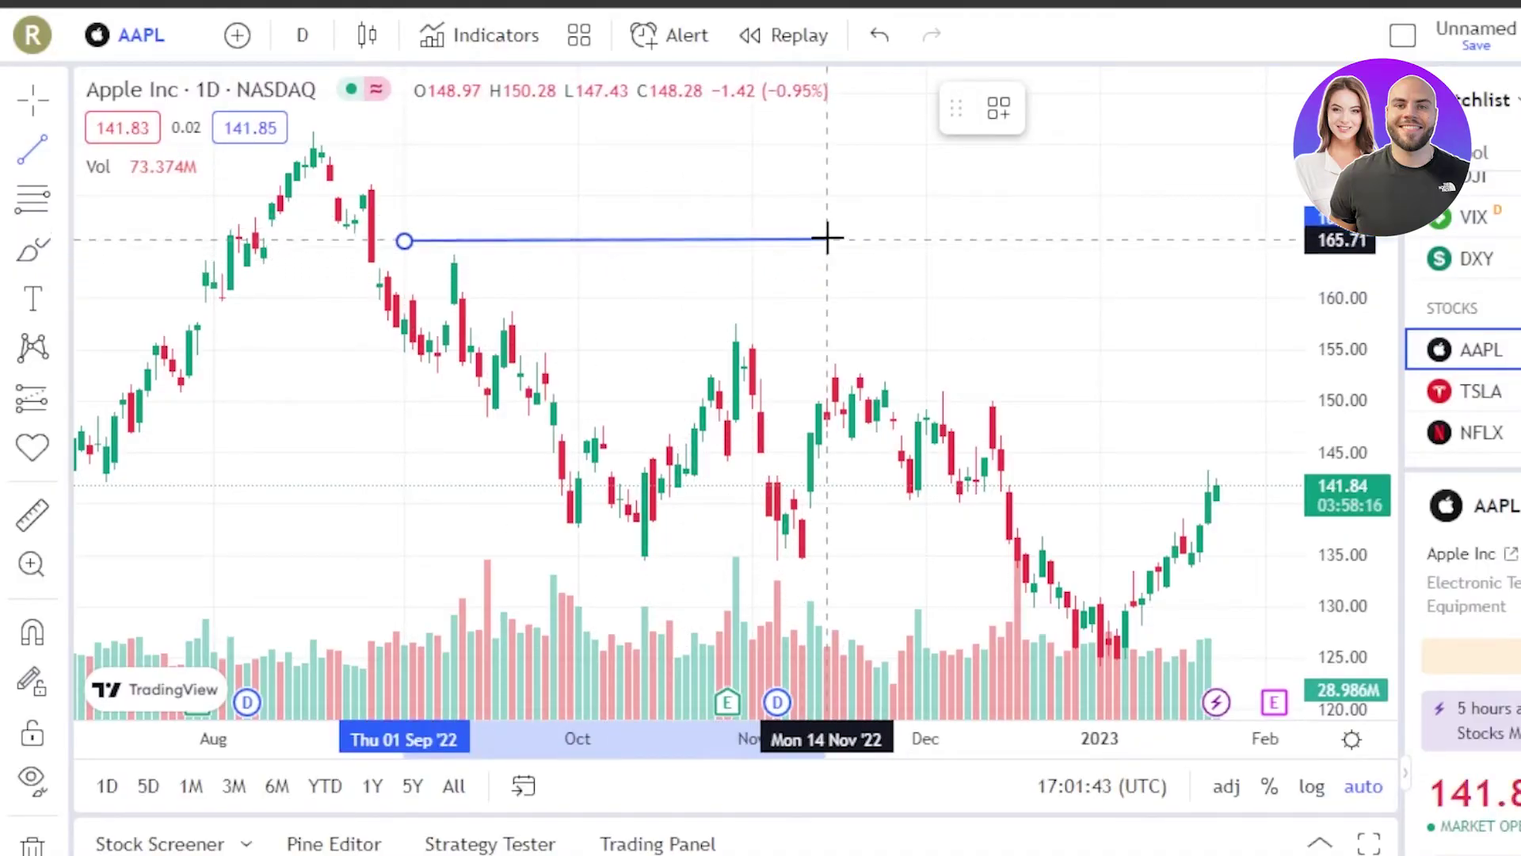
pyautogui.click(827, 237)
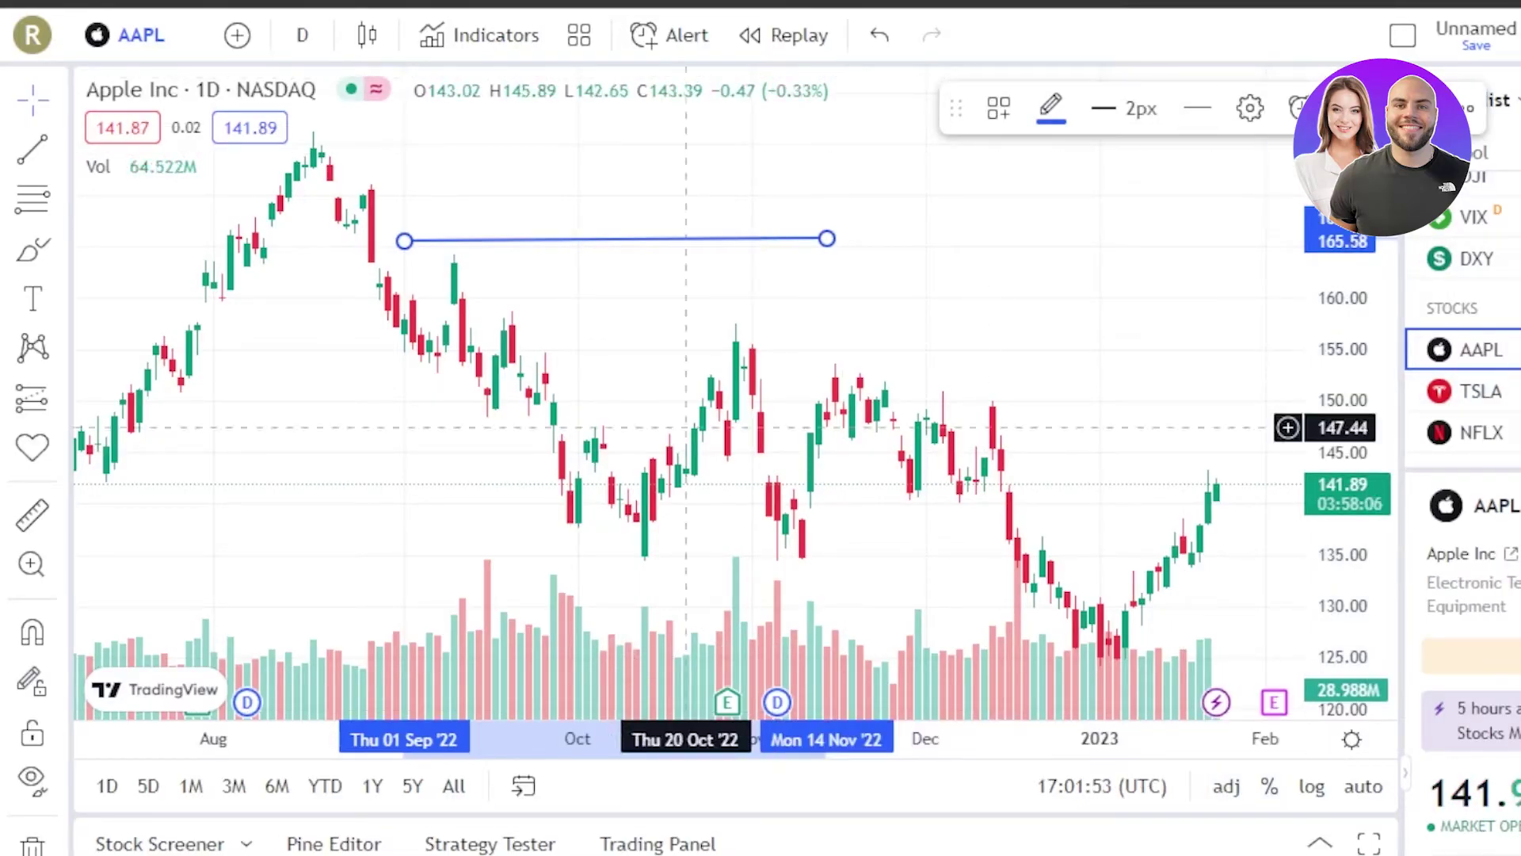
# Open the Strategy Tester and screener types, delete the trend line, and collapse the bottom panel
pyautogui.click(229, 845)
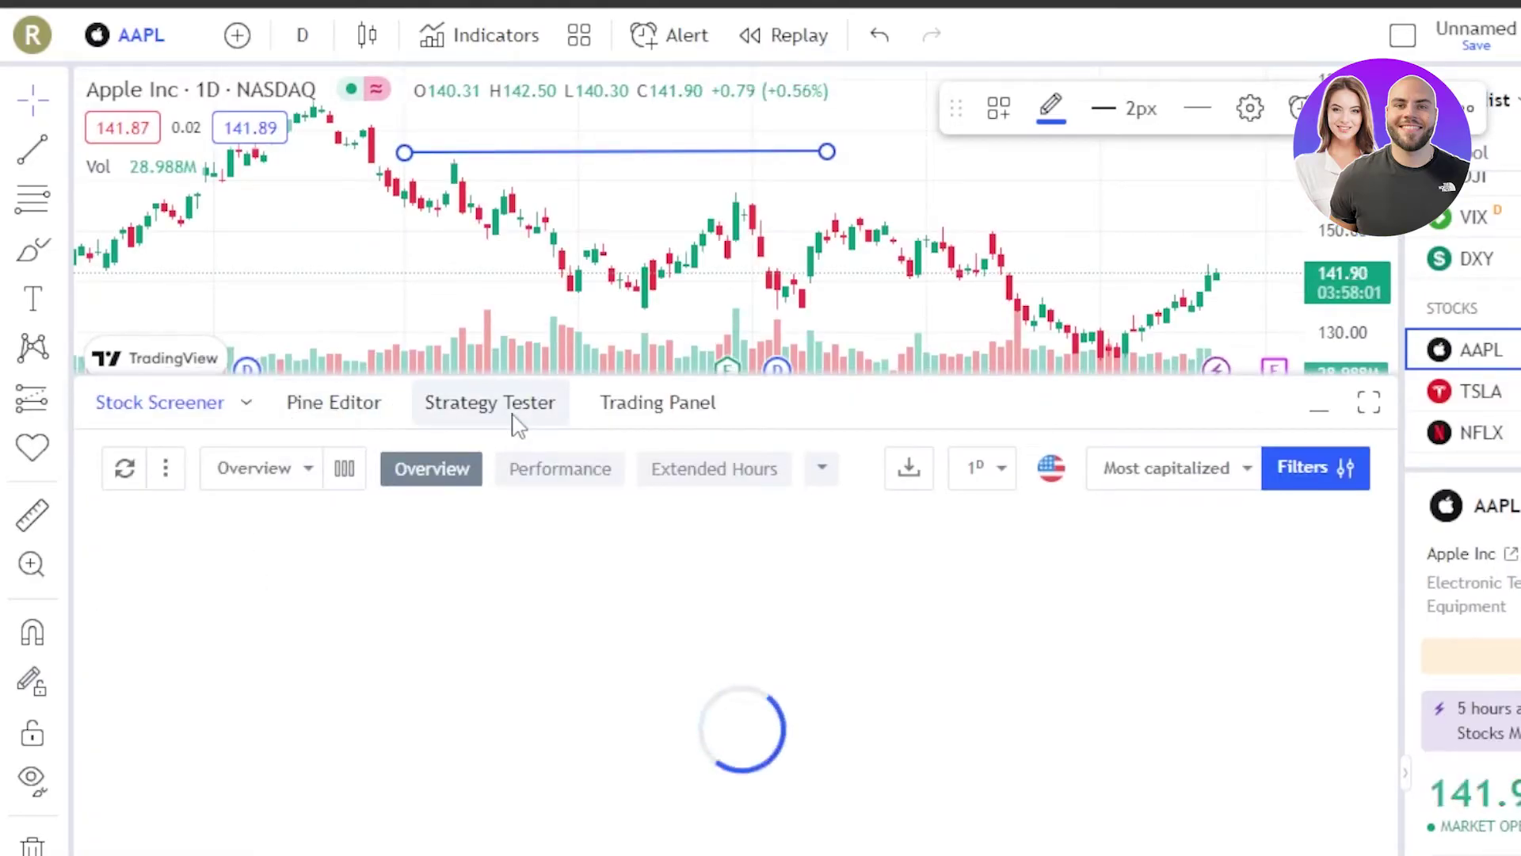
pyautogui.click(490, 402)
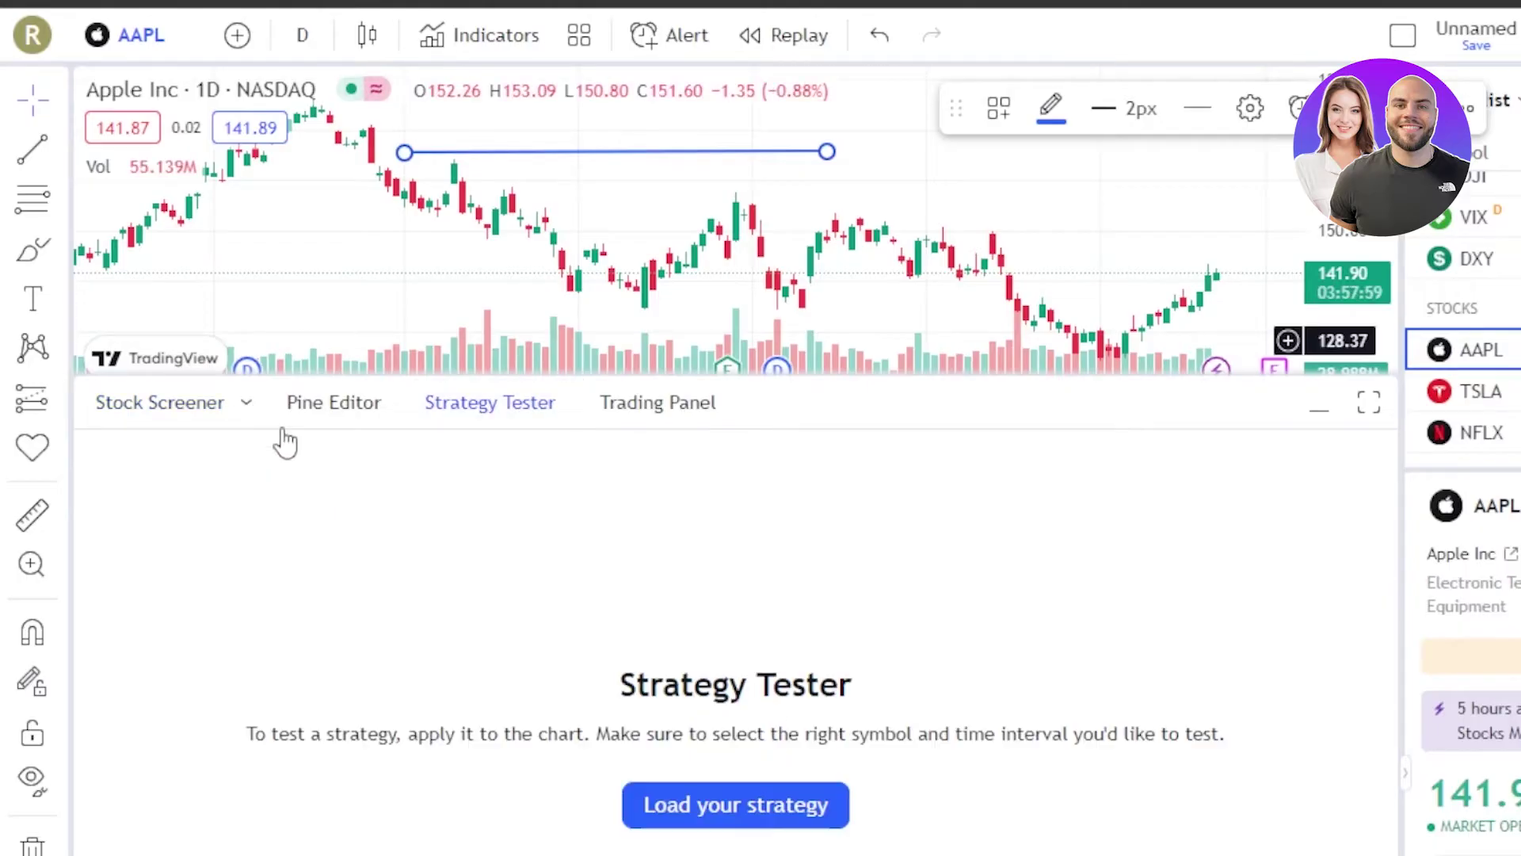
pyautogui.click(246, 404)
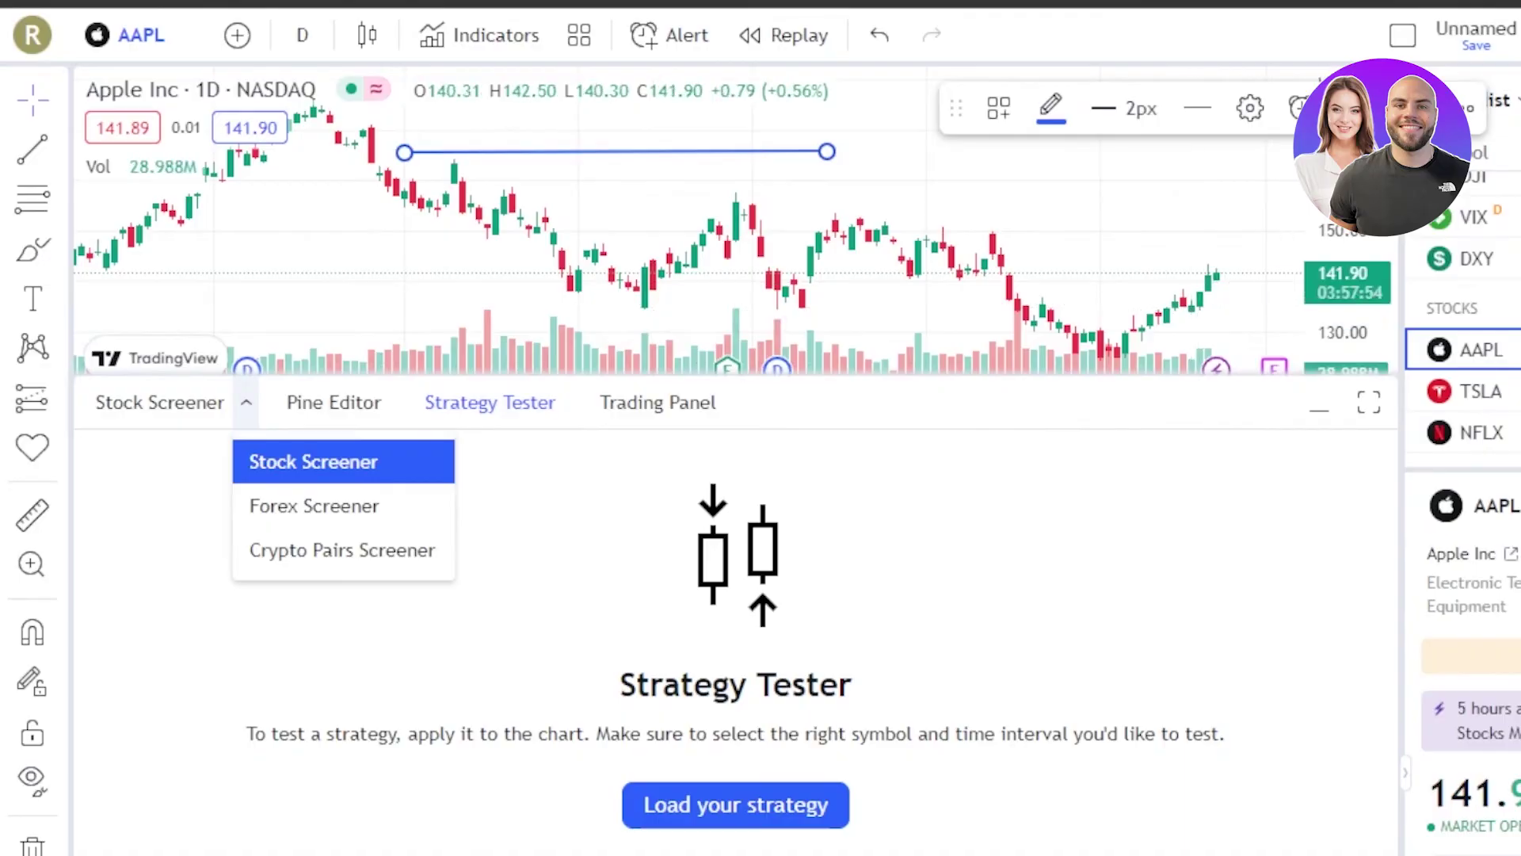
pyautogui.press('Escape')
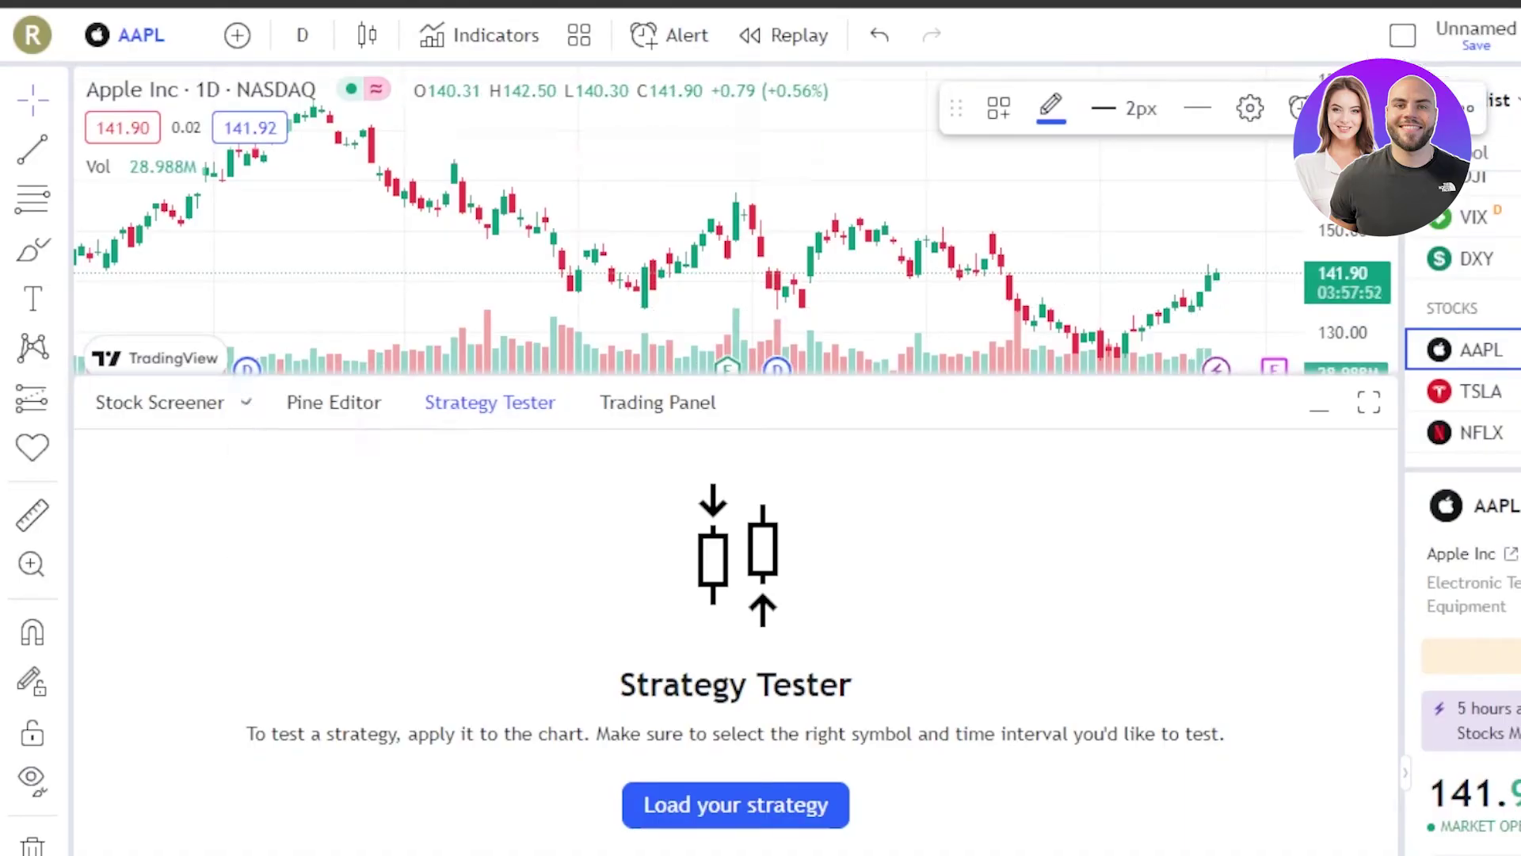
pyautogui.click(1319, 410)
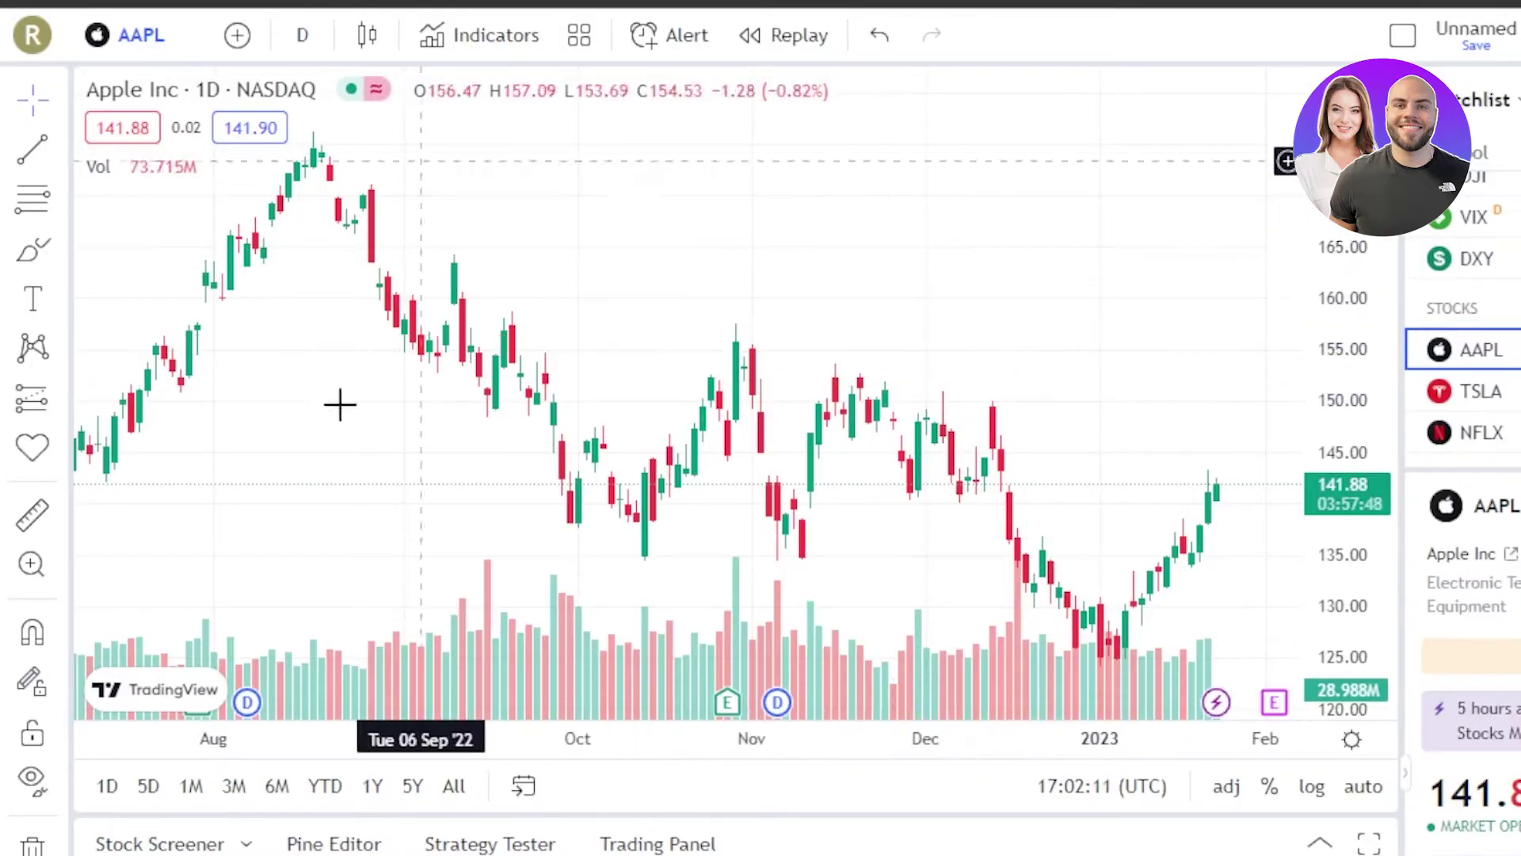
# Open the Compare symbol search and close it, twice
pyautogui.click(238, 35)
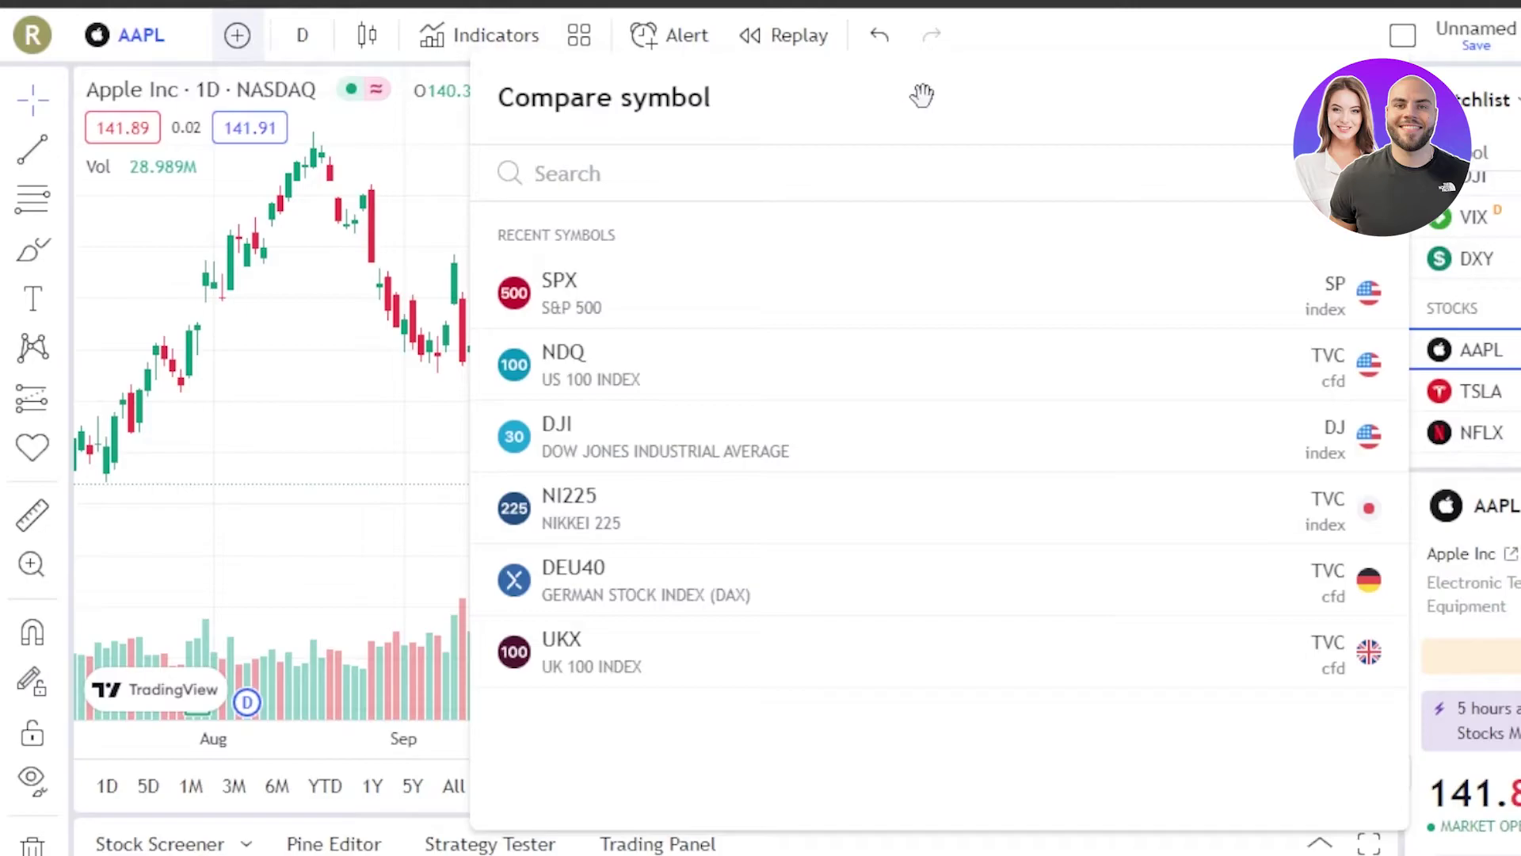
pyautogui.press('Escape')
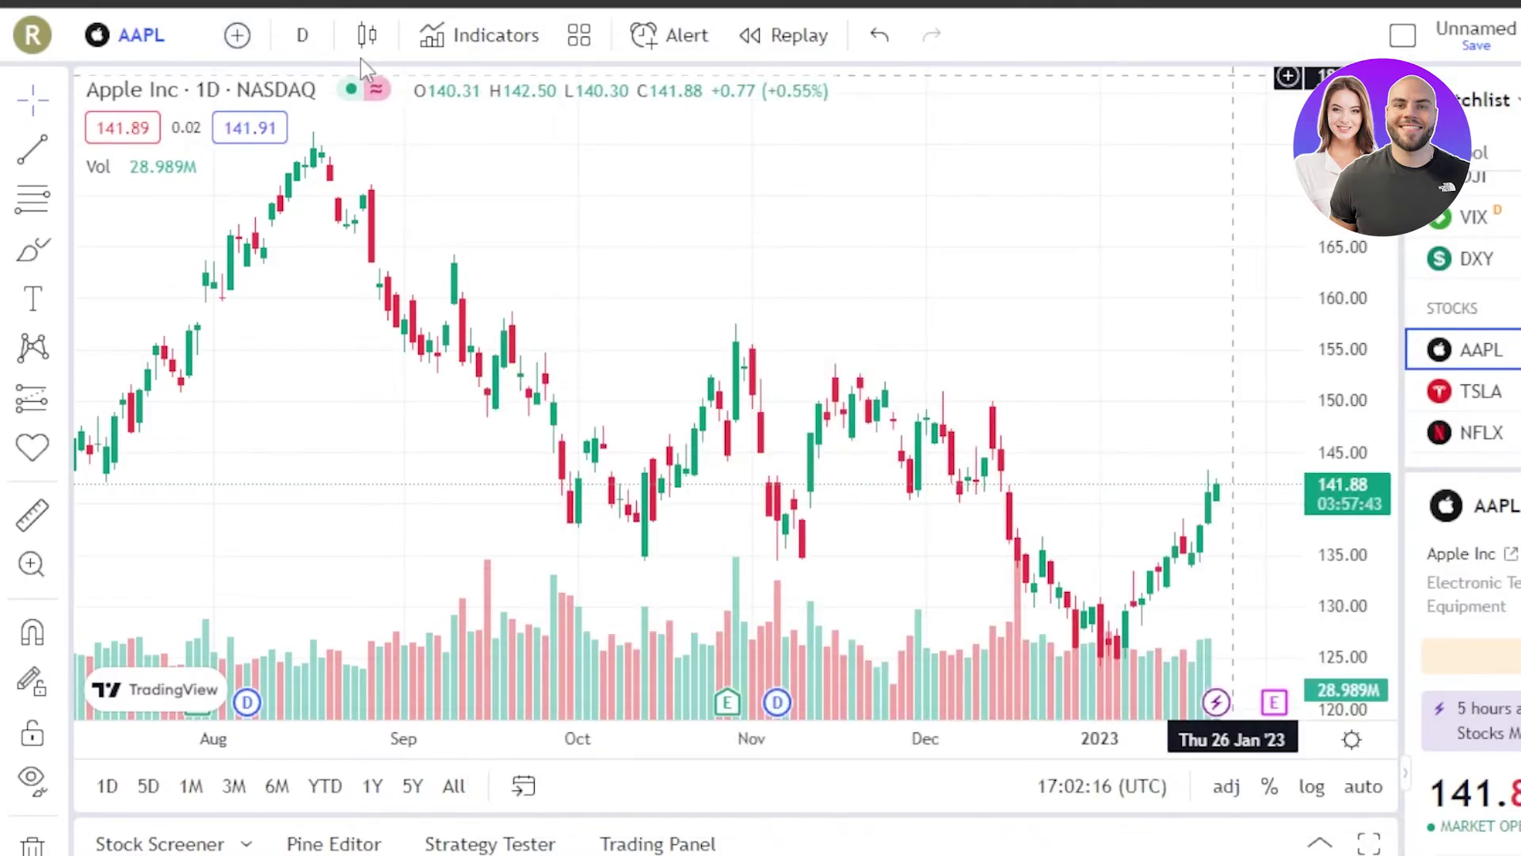
pyautogui.click(238, 36)
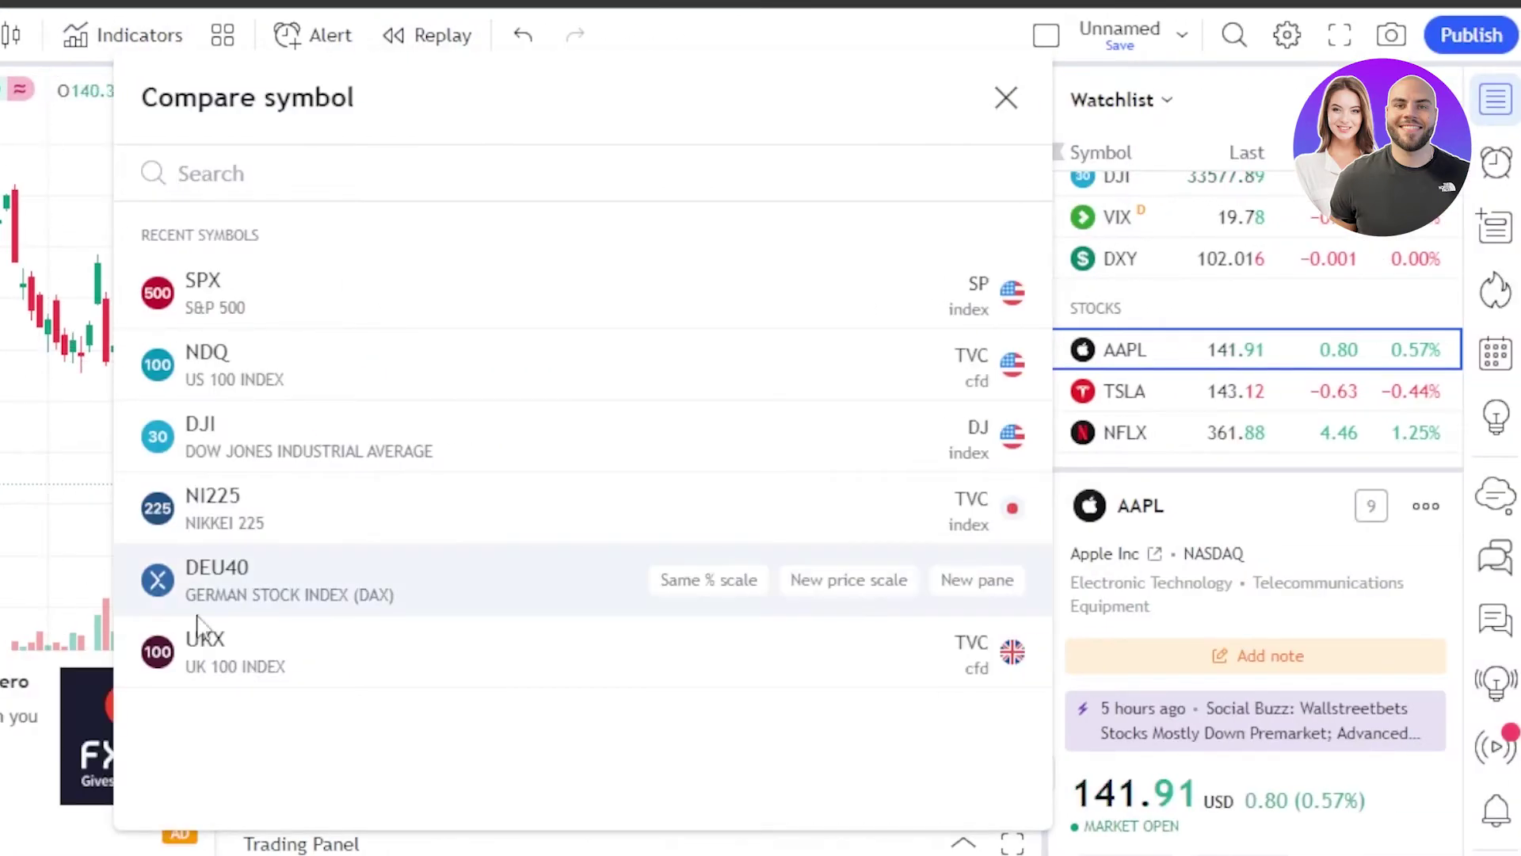
pyautogui.click(1005, 97)
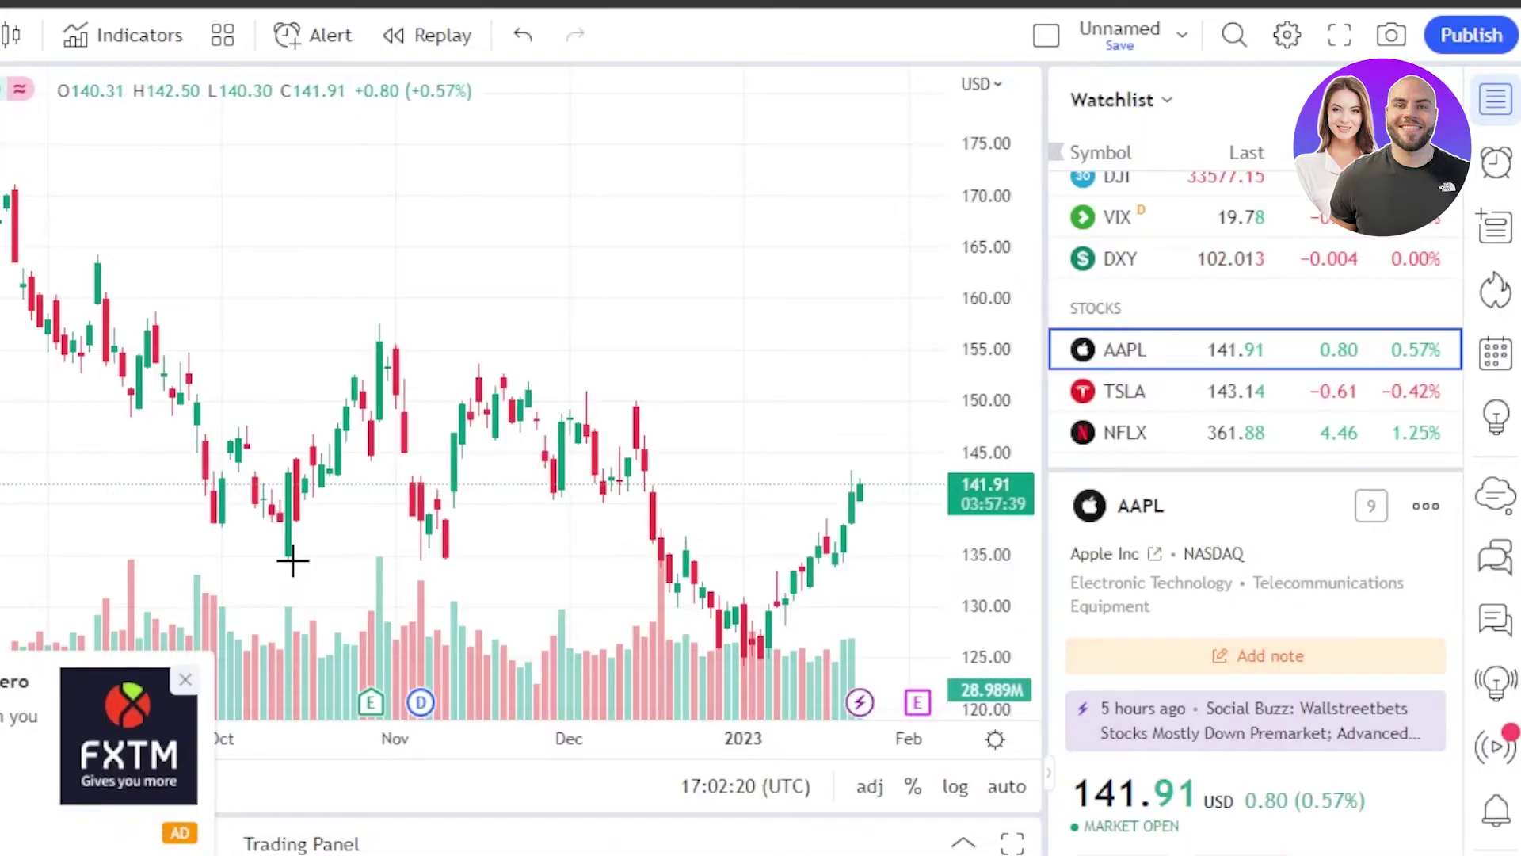
# Dismiss the chart ad and the Go ad-free offer, then open the watchlist's Advanced view
pyautogui.click(188, 681)
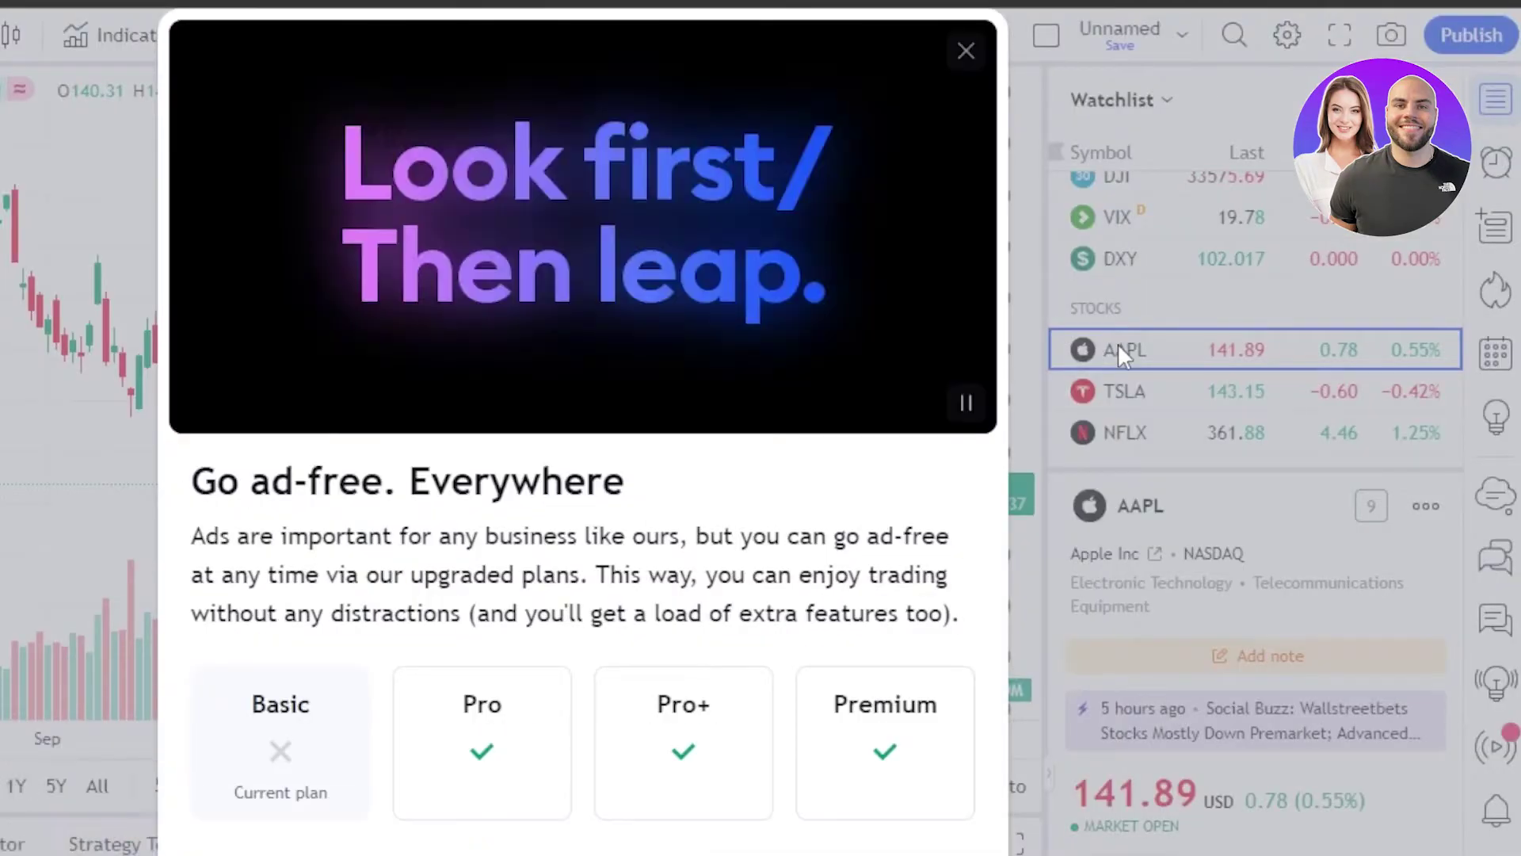
pyautogui.click(966, 51)
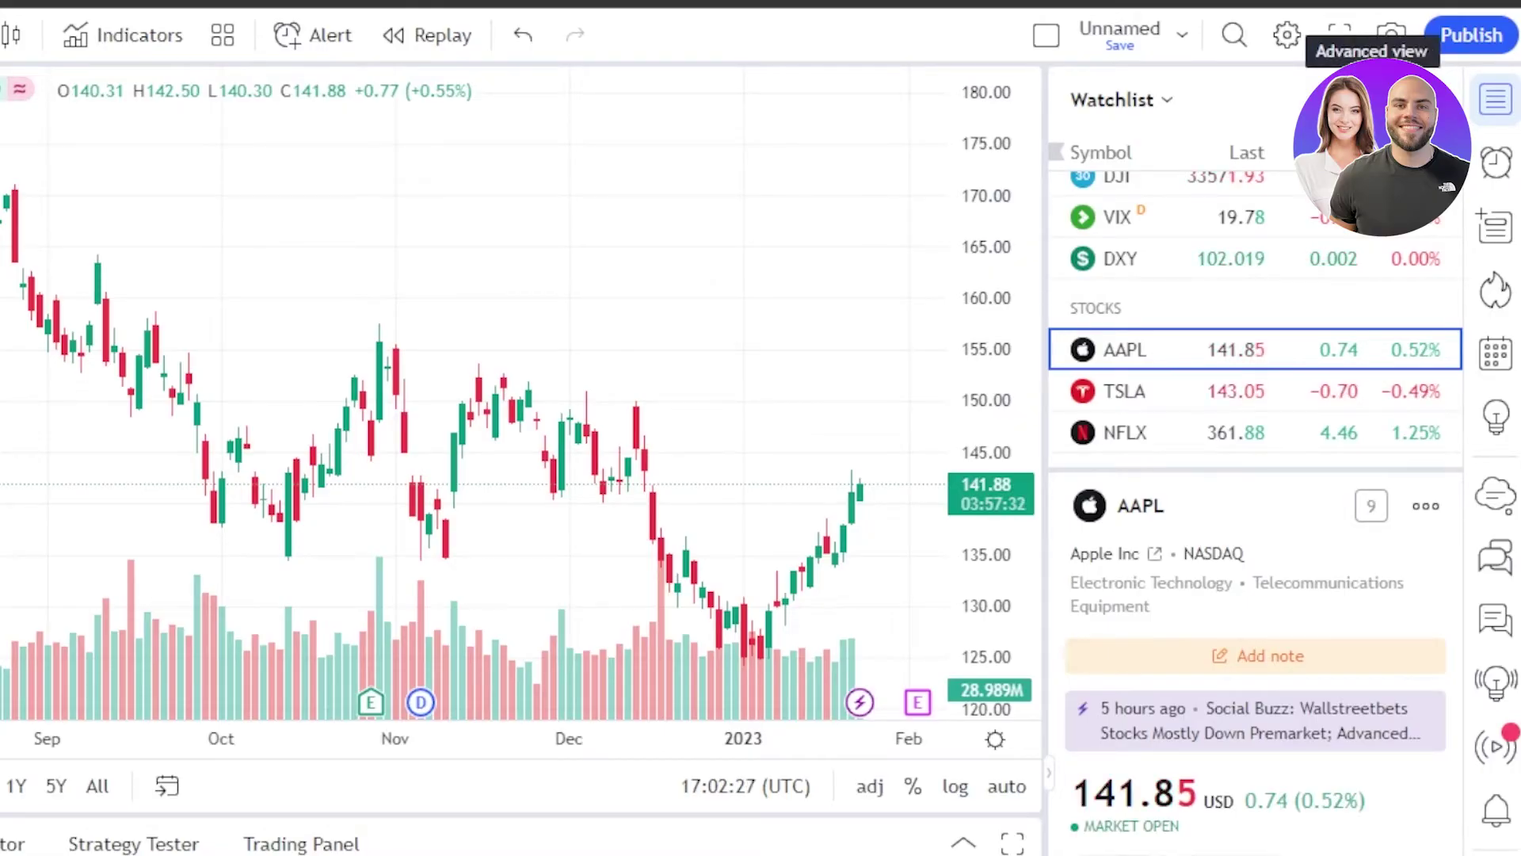
pyautogui.click(1339, 35)
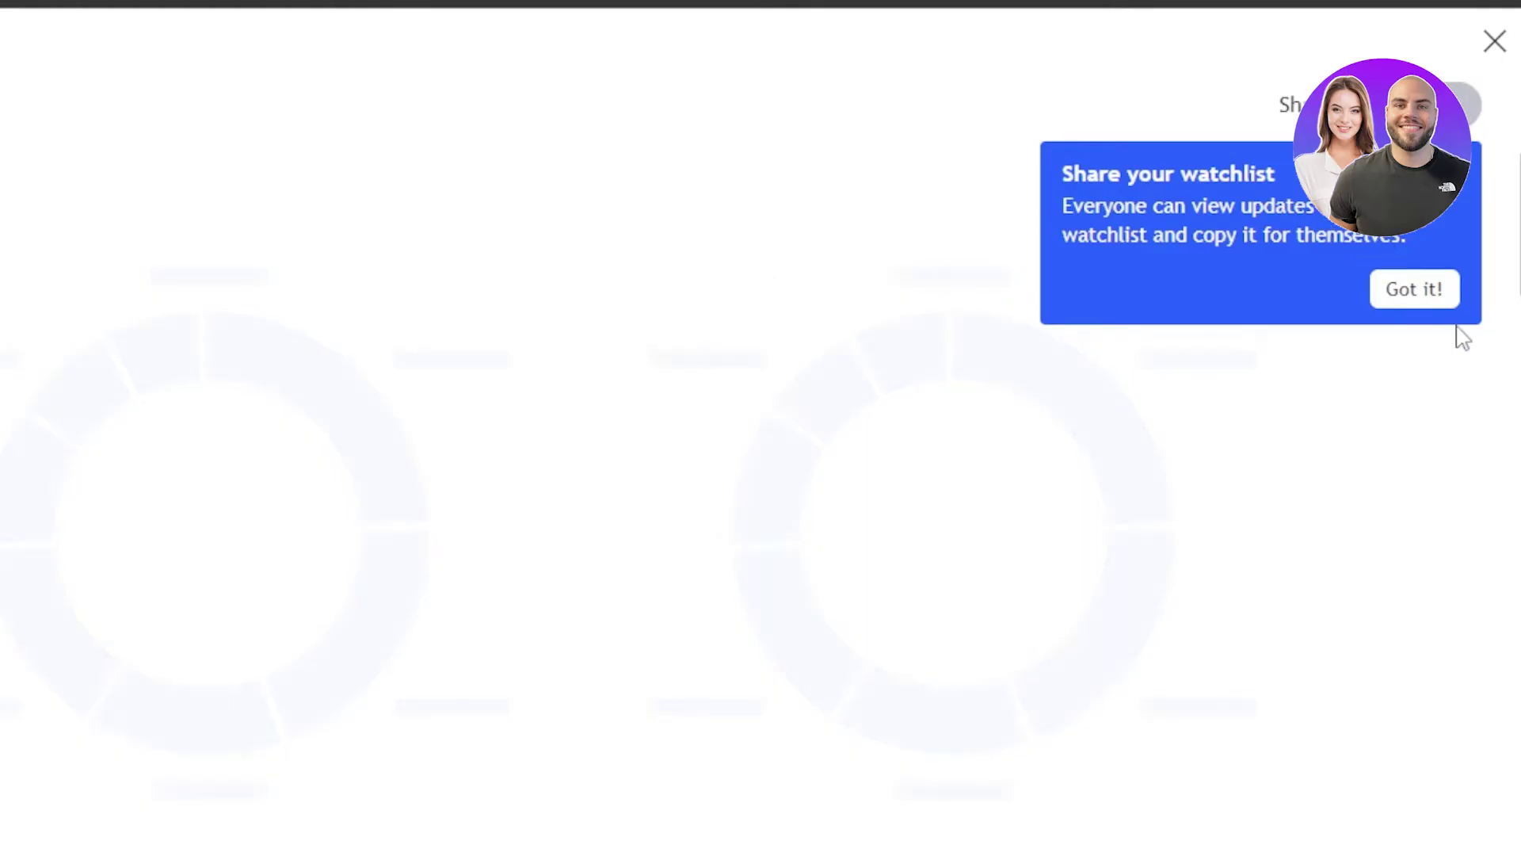
# Dismiss the sharing tip, check the symbol-type and sector donuts, and select the first table row
pyautogui.click(1456, 299)
pyautogui.moveTo(1020, 428)
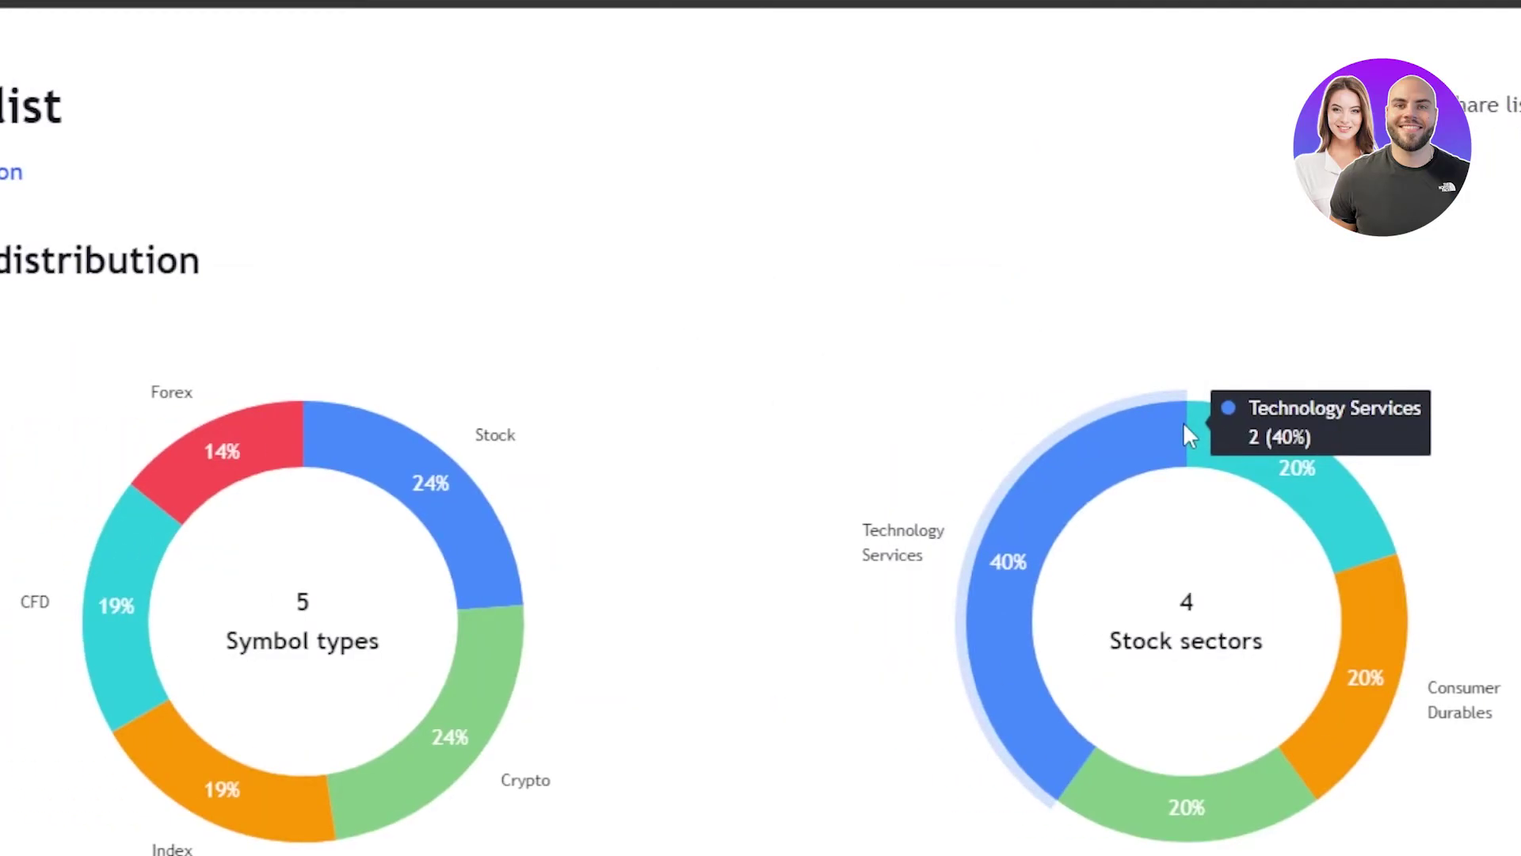
pyautogui.scroll(-10, 761, 507)
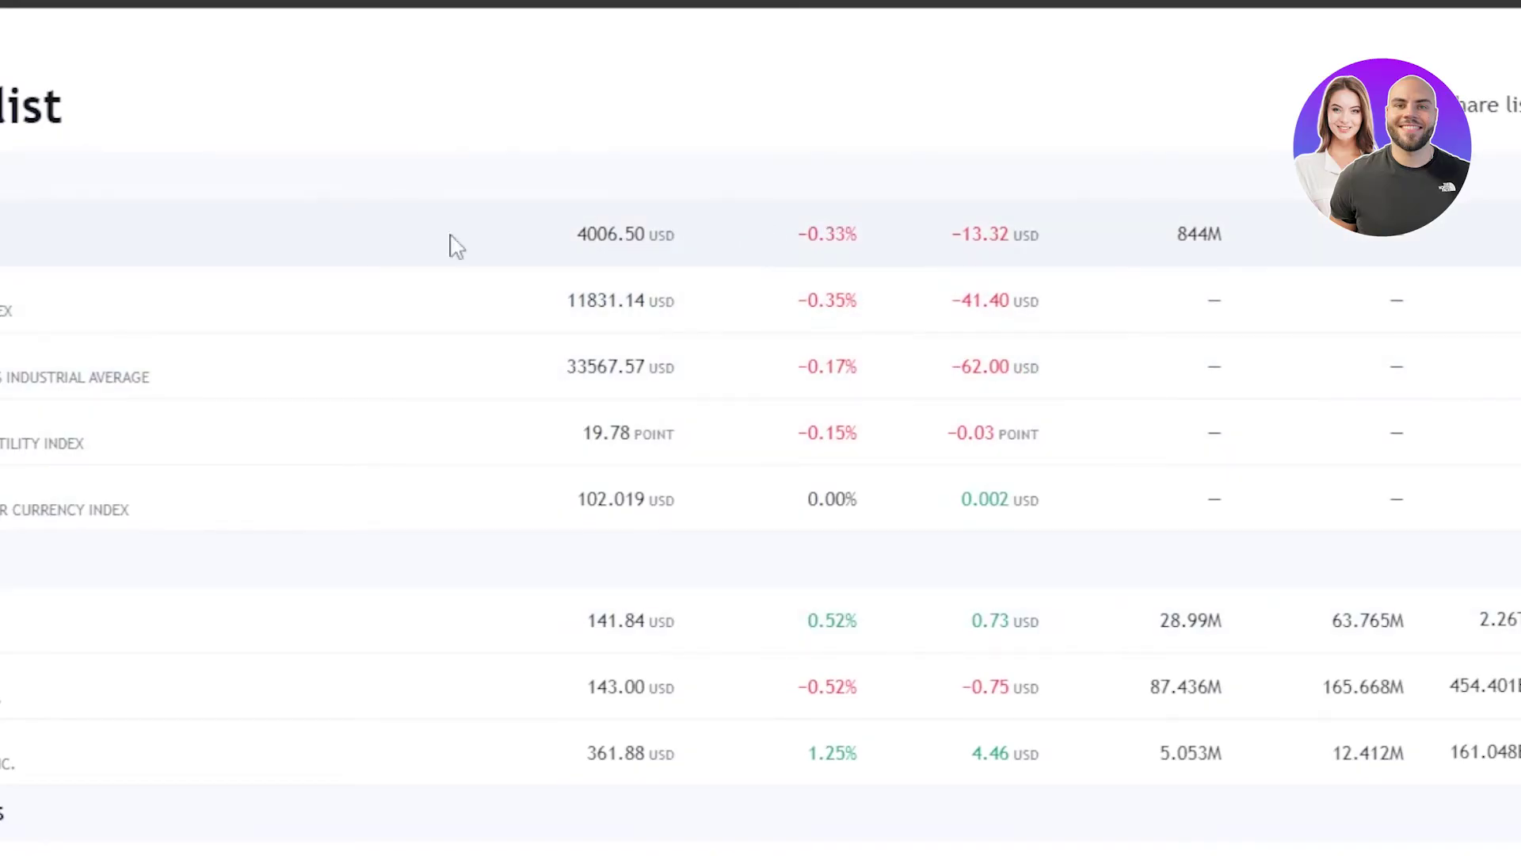
pyautogui.click(373, 238)
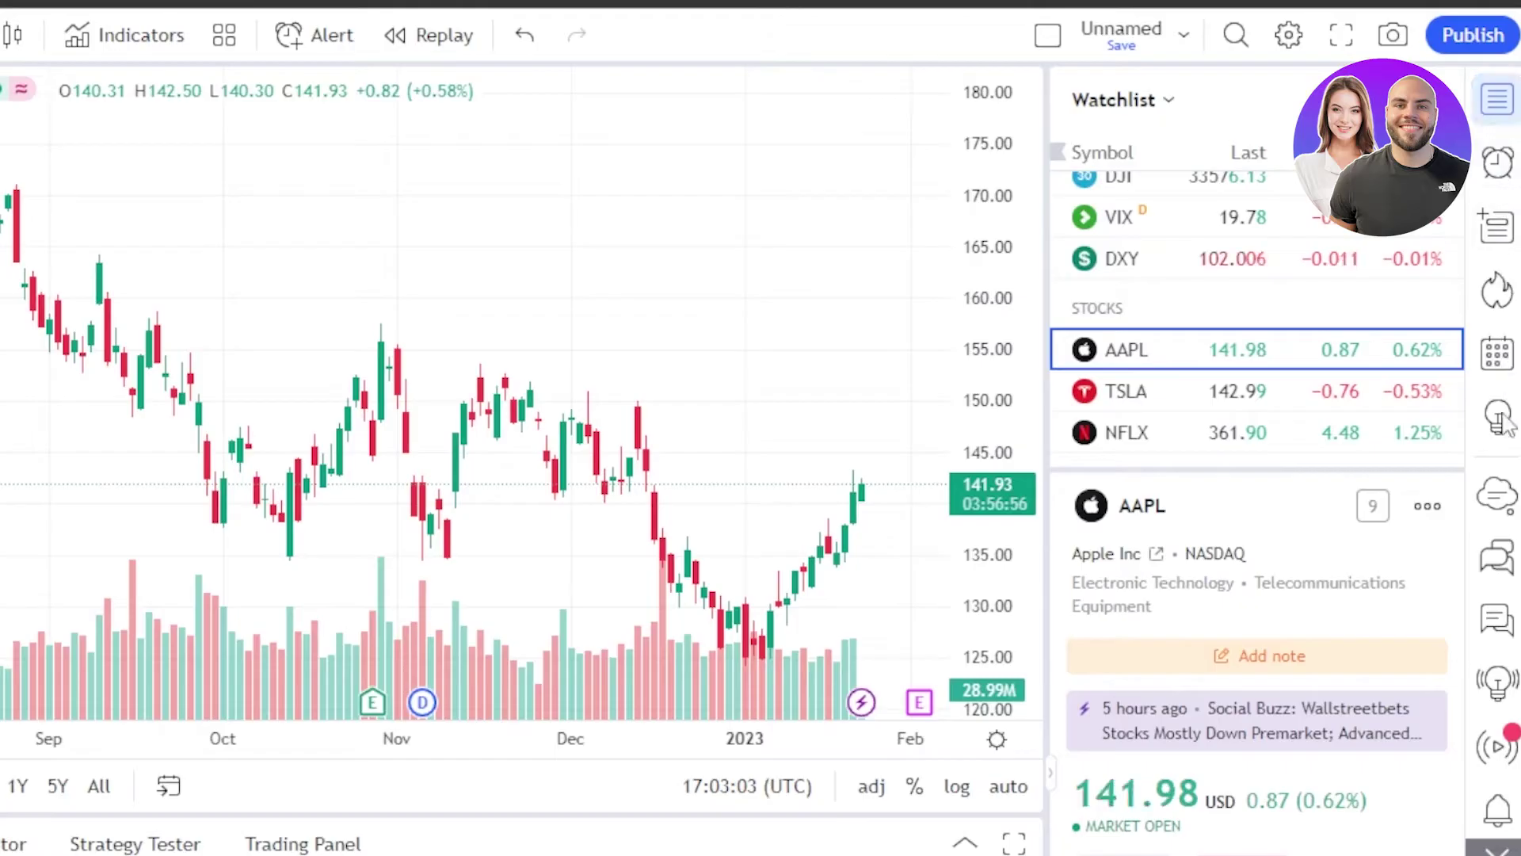
# Cycle the side panel through Watchlist, Alerts, Data Window, Calendars and Hotlists
pyautogui.click(1497, 100)
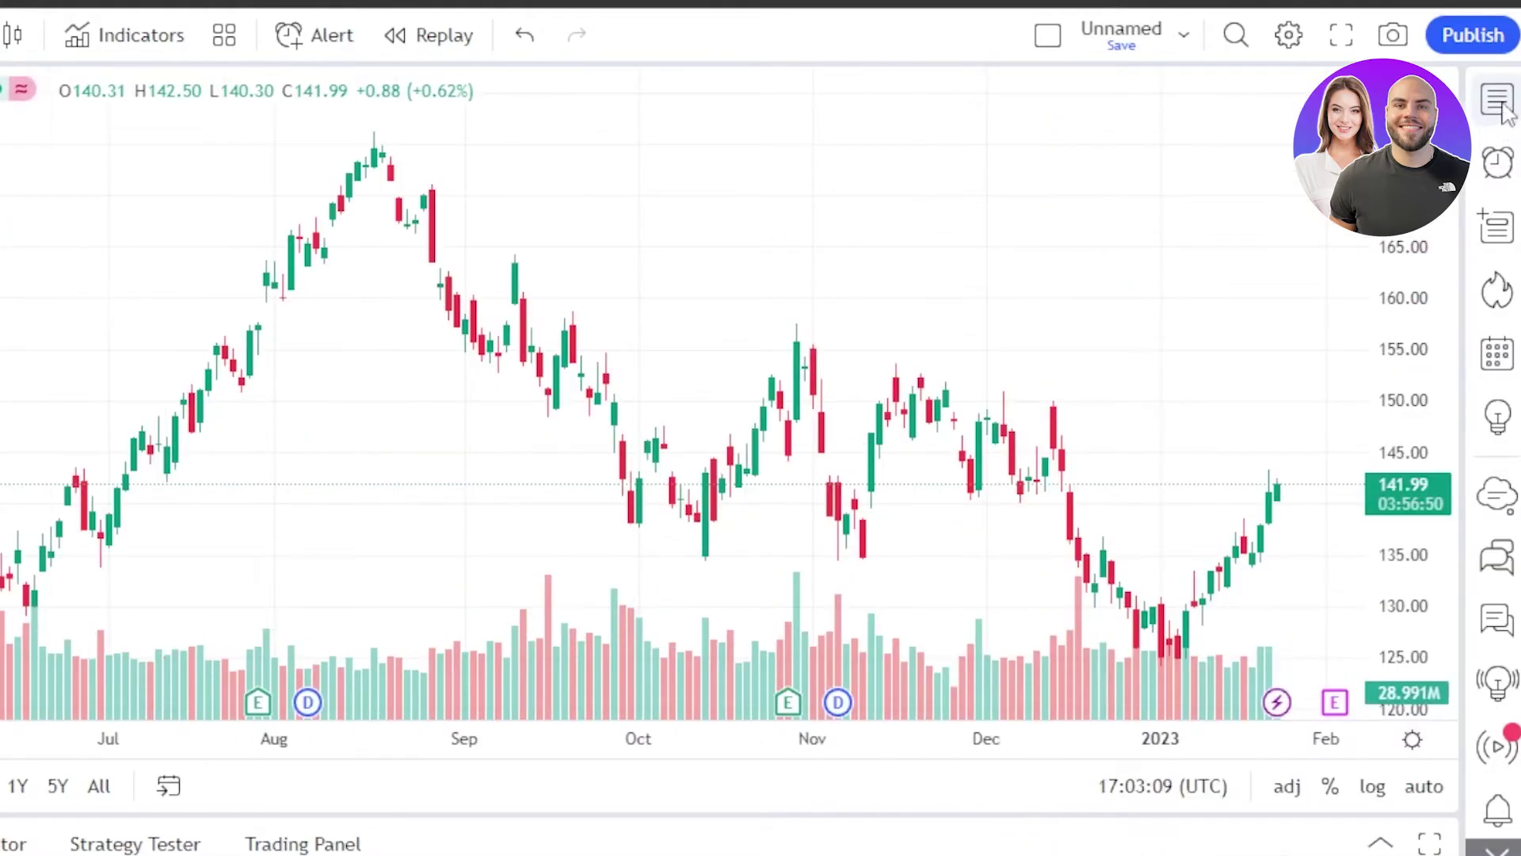
pyautogui.click(1501, 107)
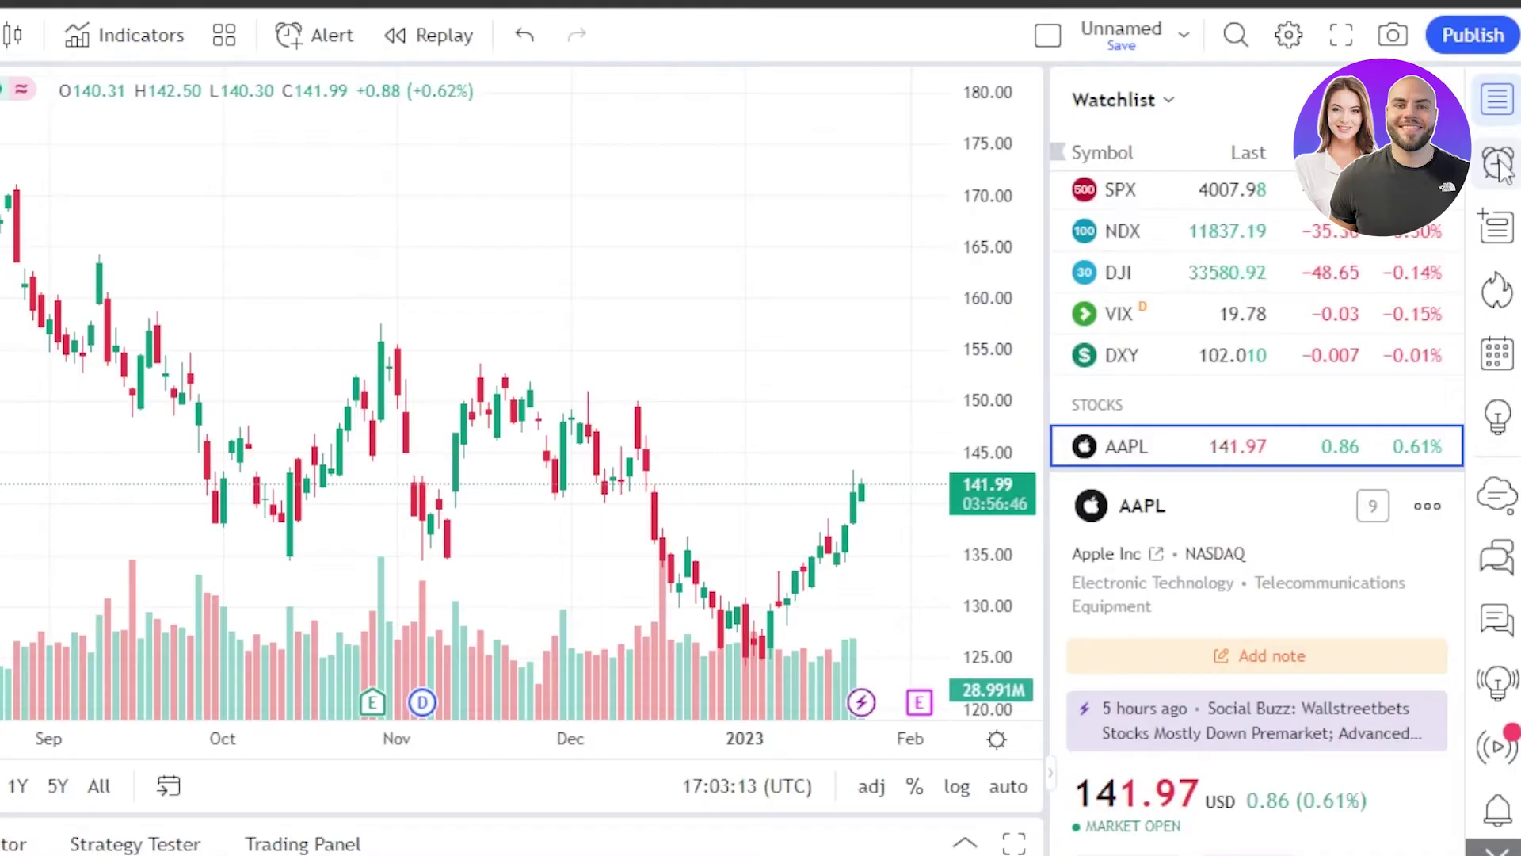
pyautogui.click(1498, 164)
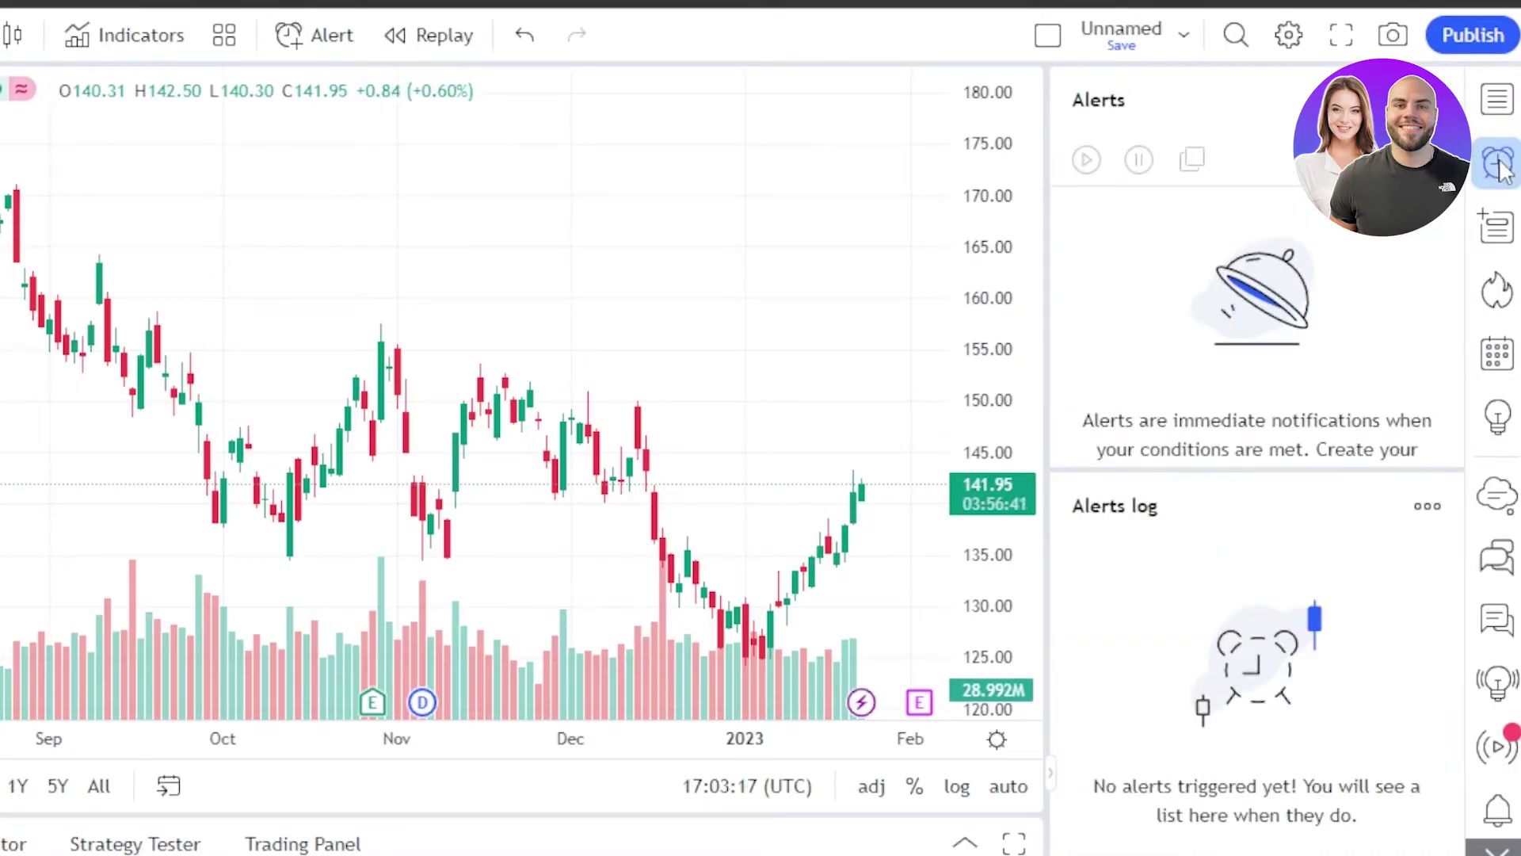
pyautogui.click(1500, 231)
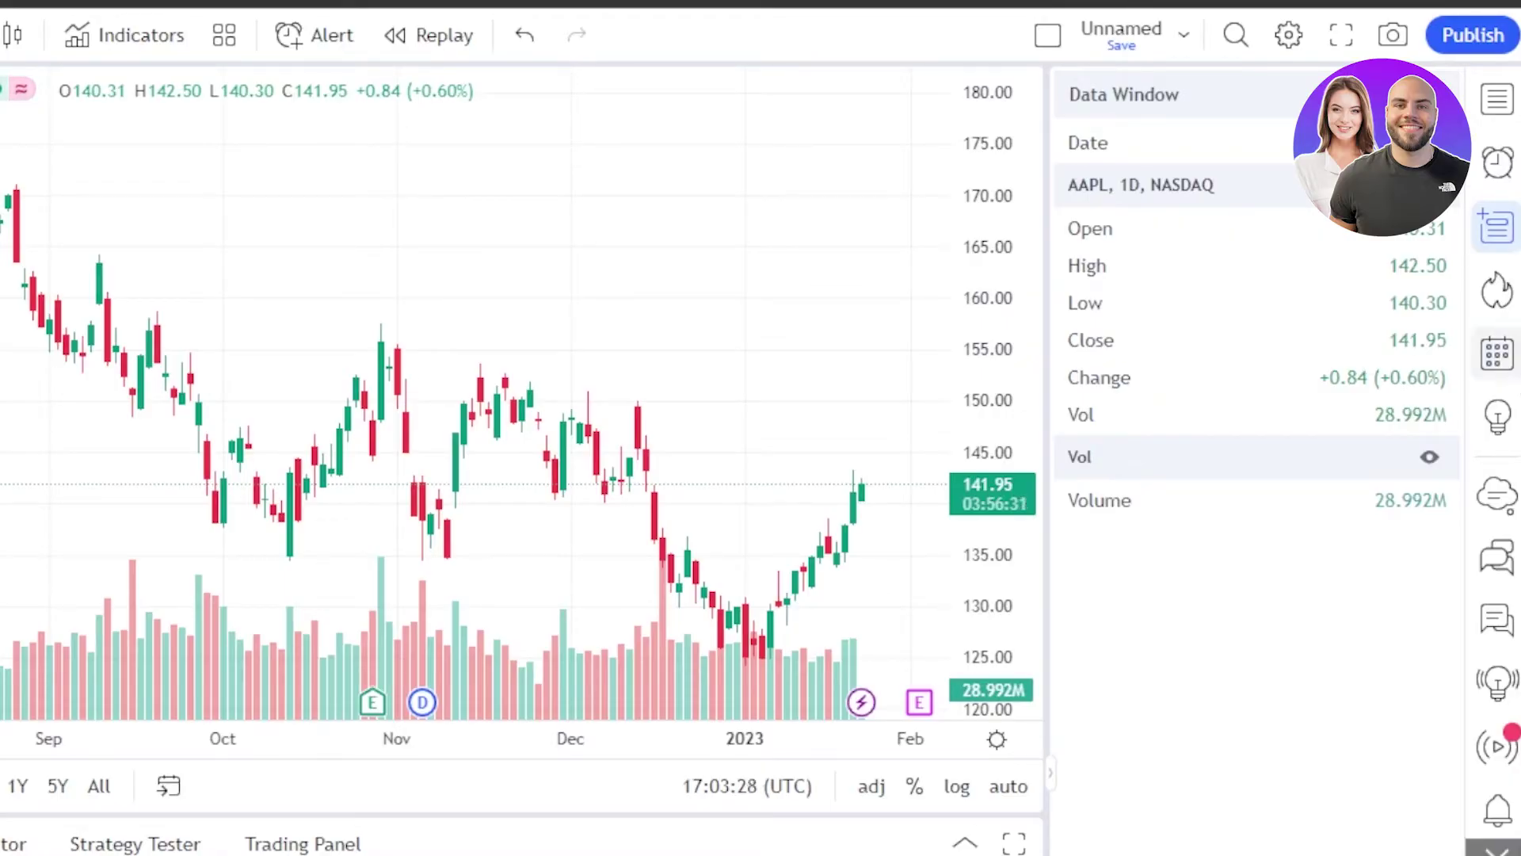
pyautogui.click(1497, 354)
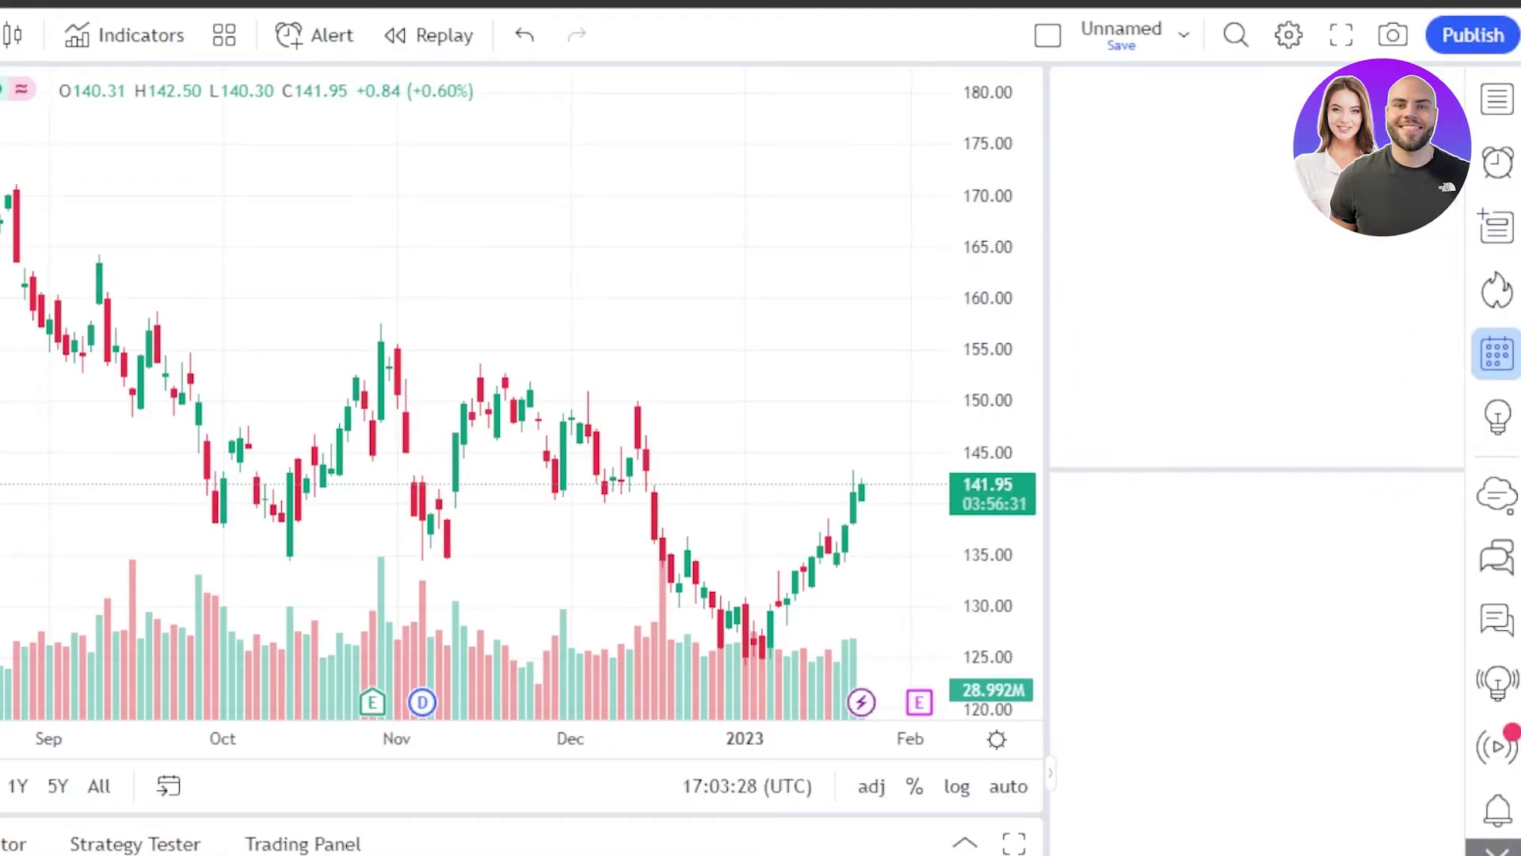
pyautogui.click(1507, 292)
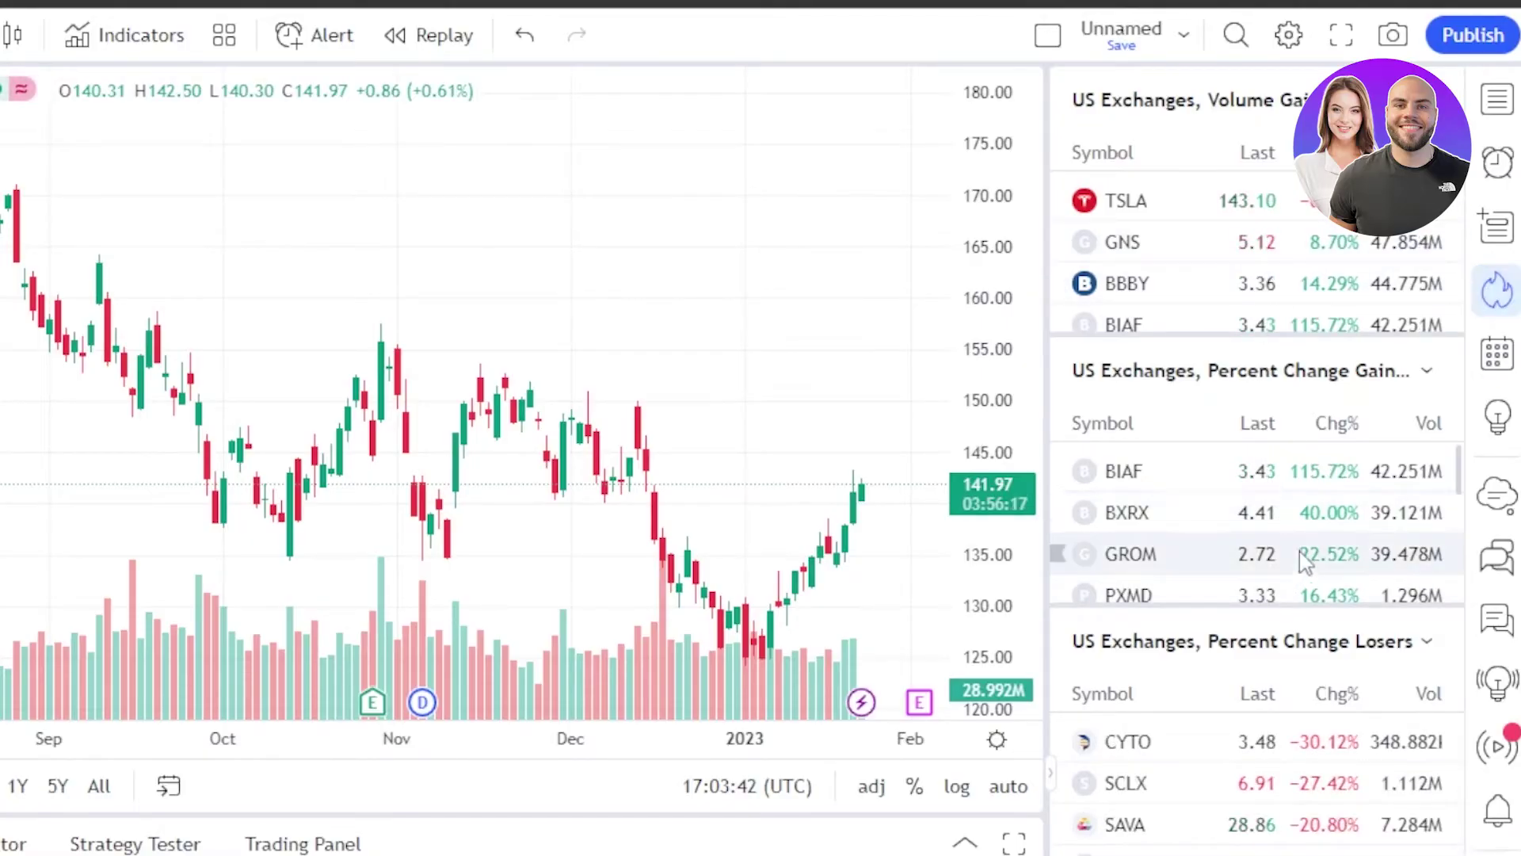
pyautogui.click(1514, 352)
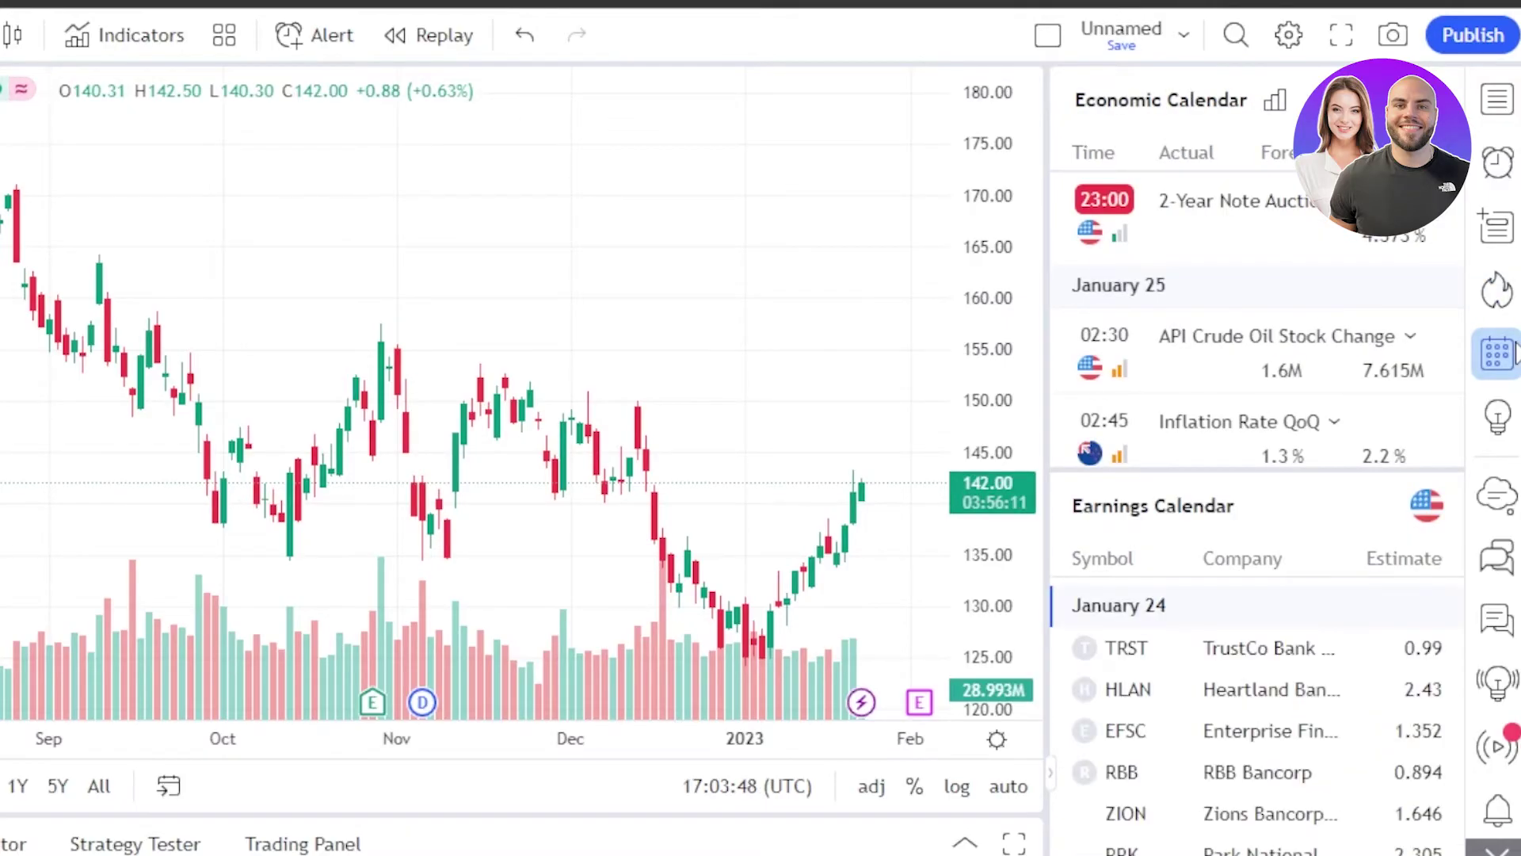
# Continue through Ideas, Minds, Chats, Private chats and Ideas Stream, ending on the live Streams list
pyautogui.click(1497, 436)
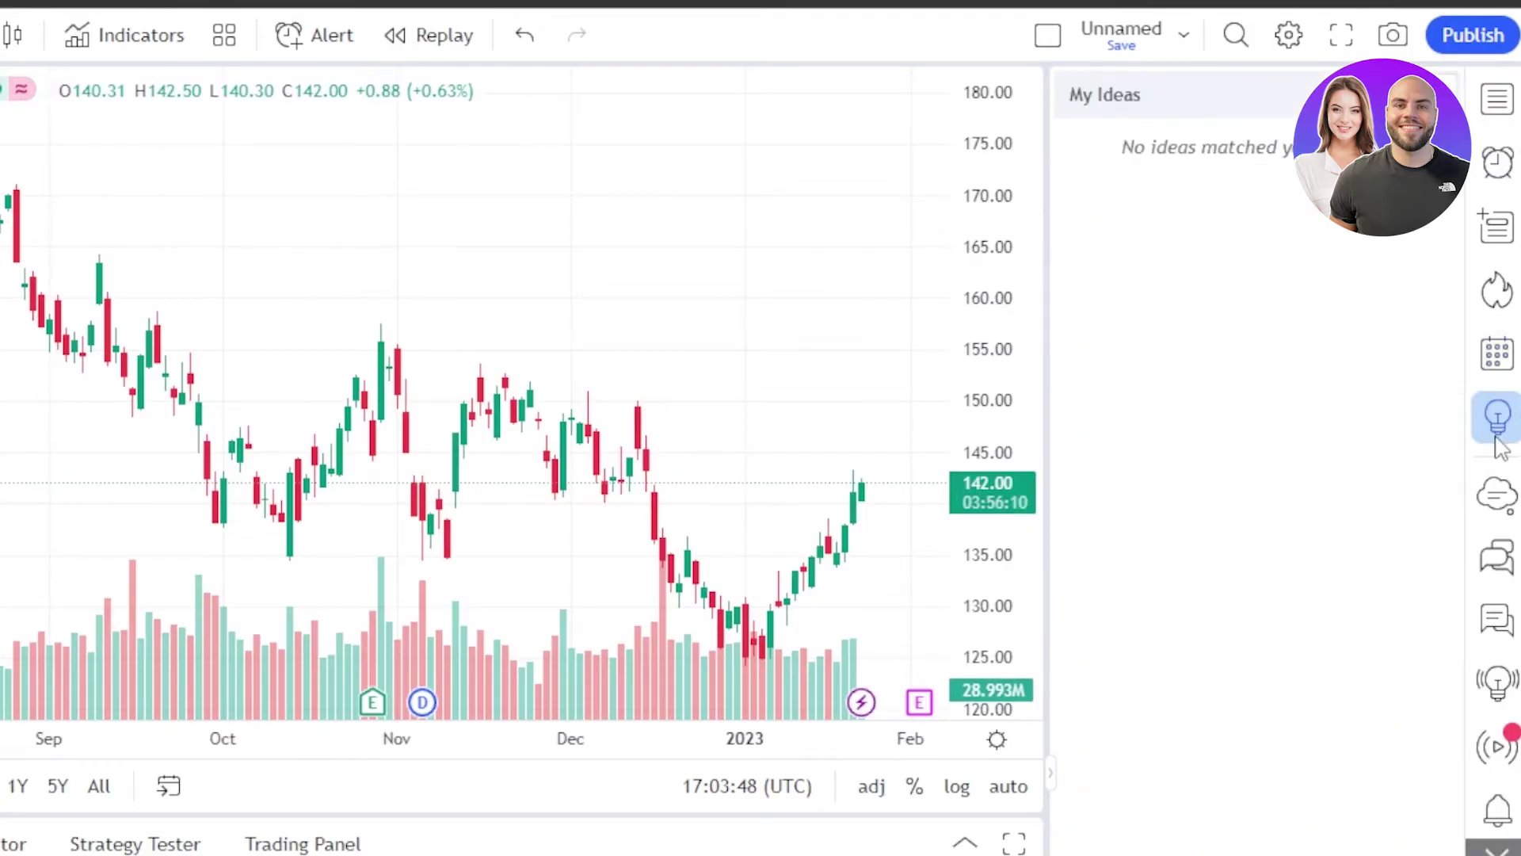
pyautogui.click(1507, 511)
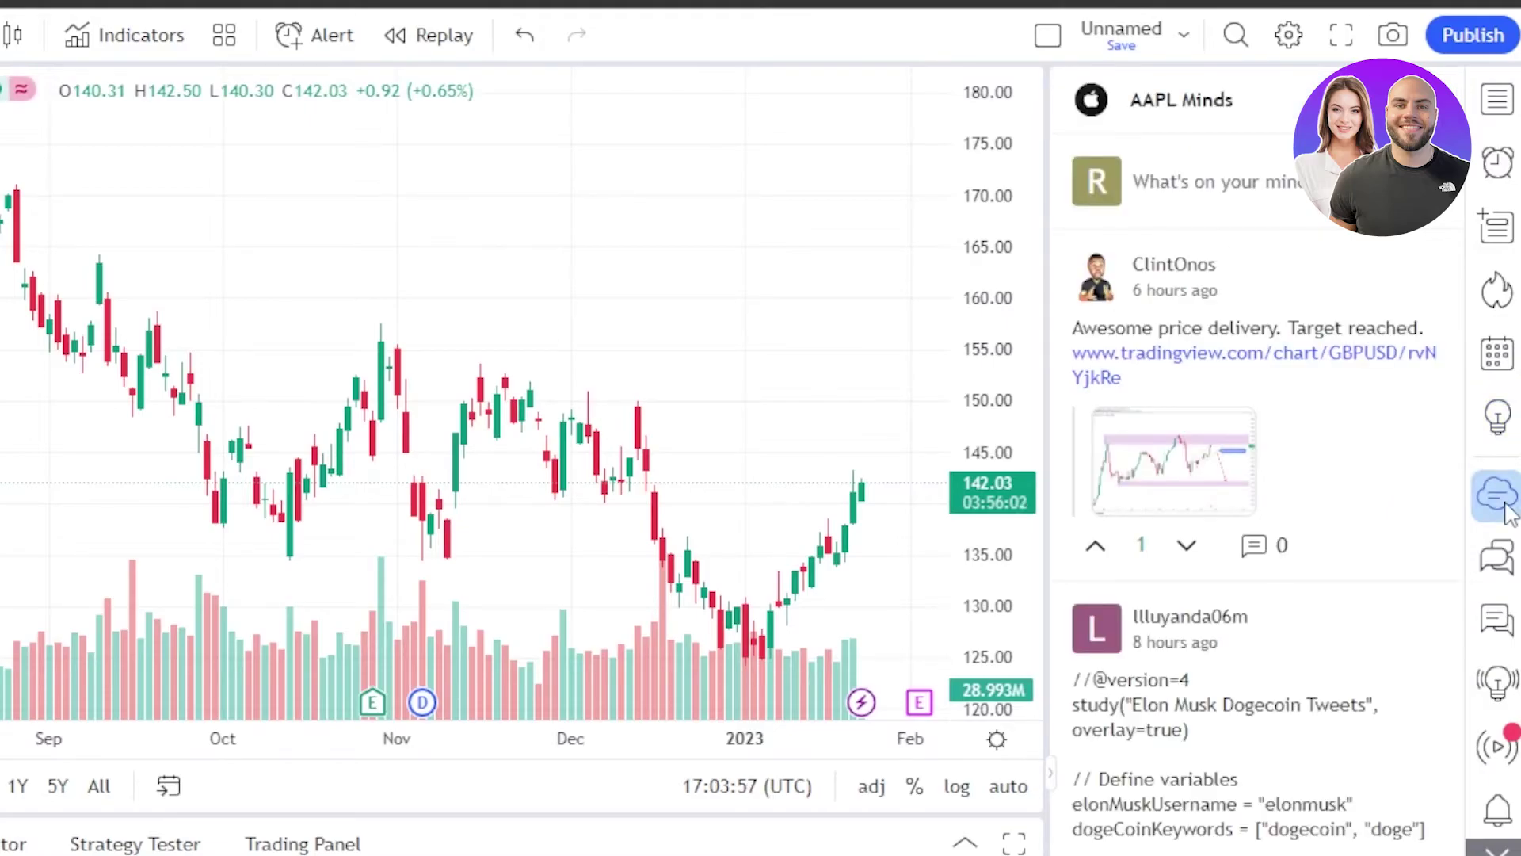
pyautogui.click(1499, 559)
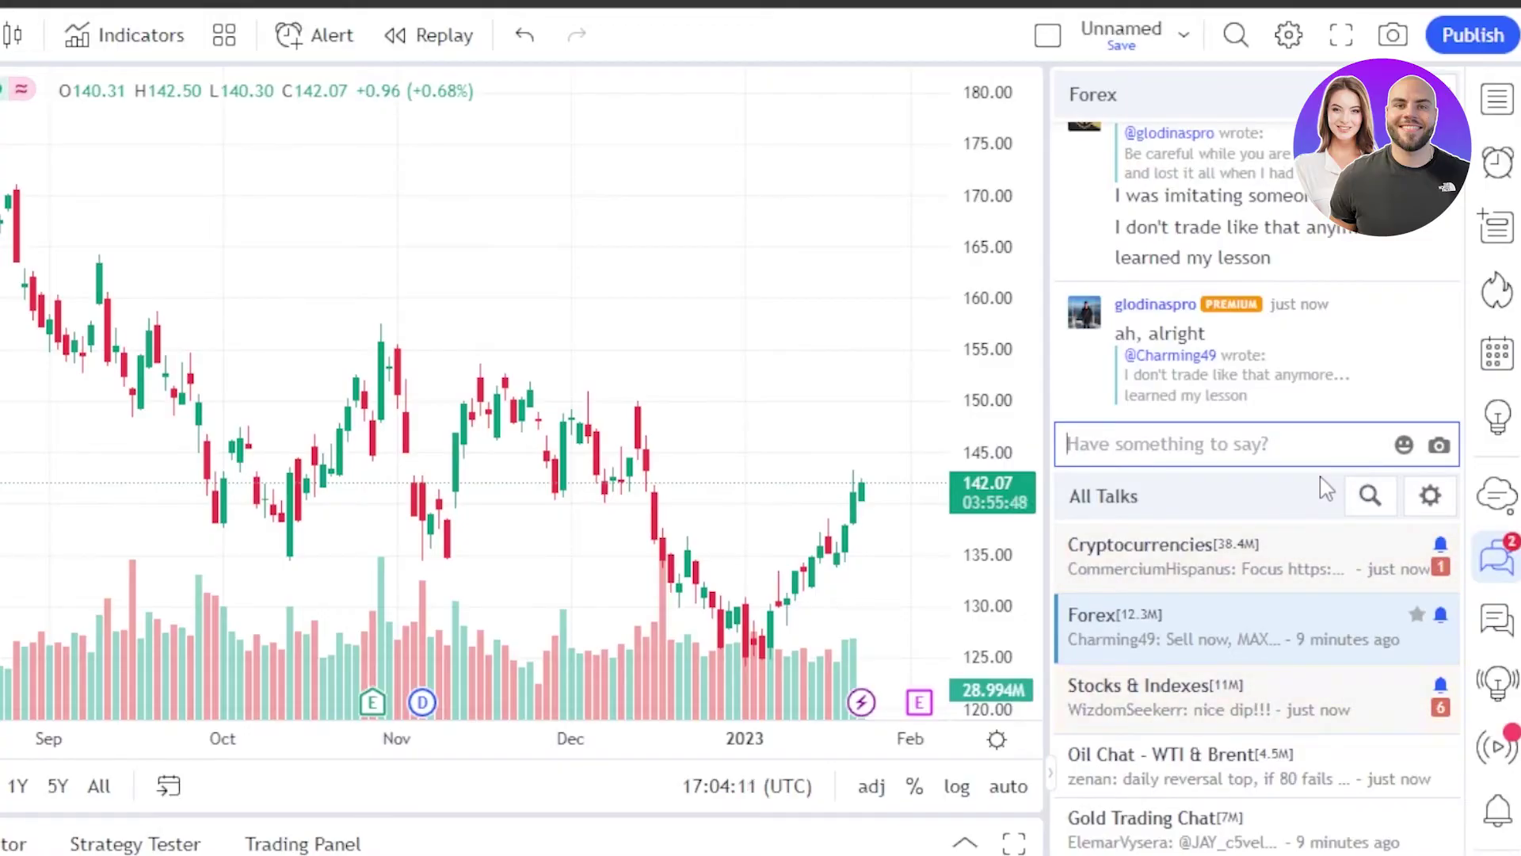
pyautogui.click(1498, 633)
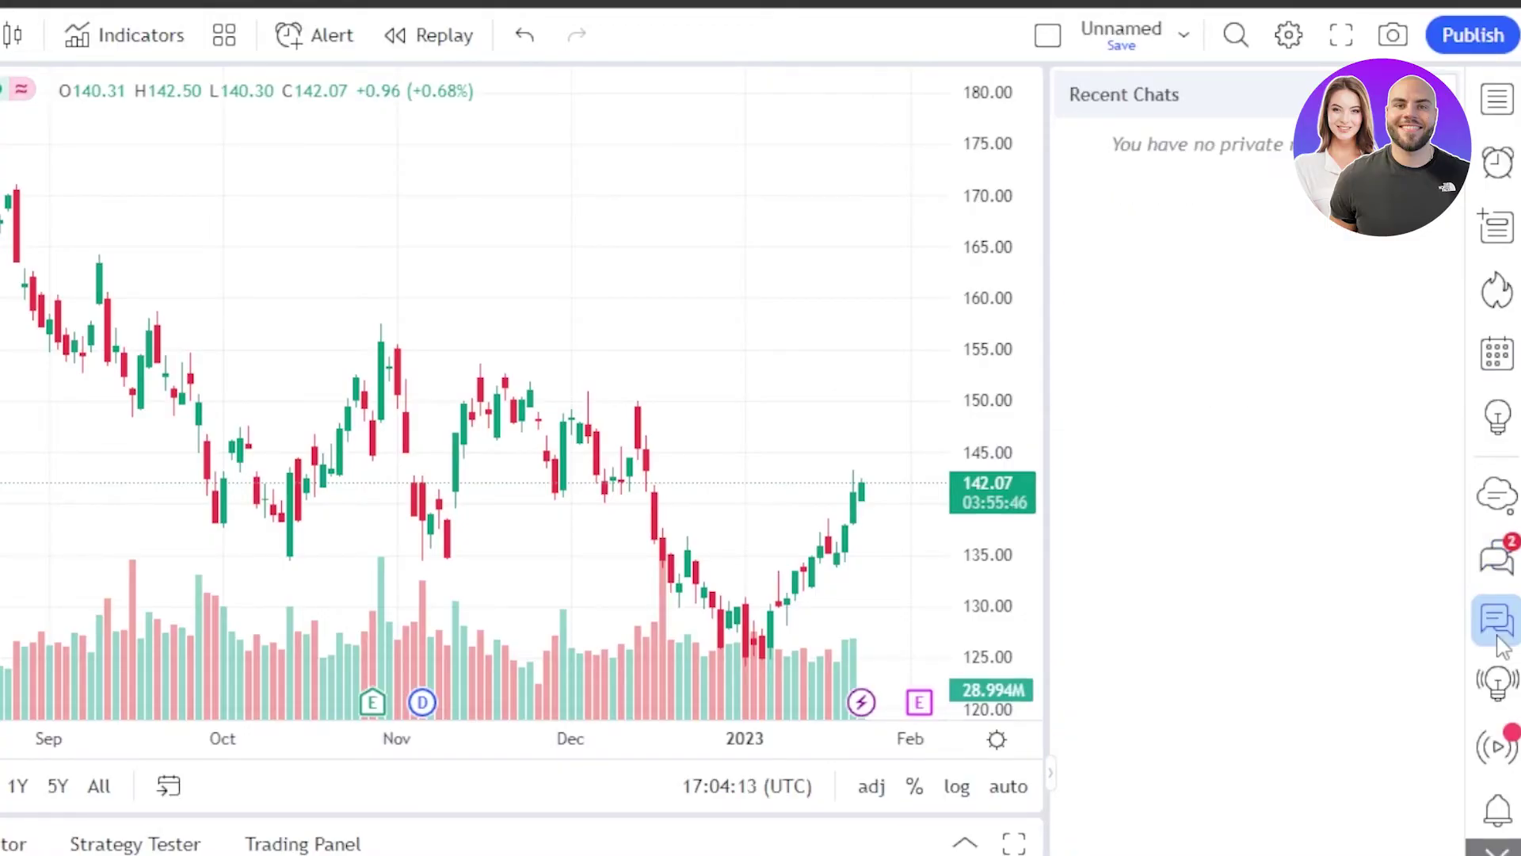
pyautogui.click(1498, 680)
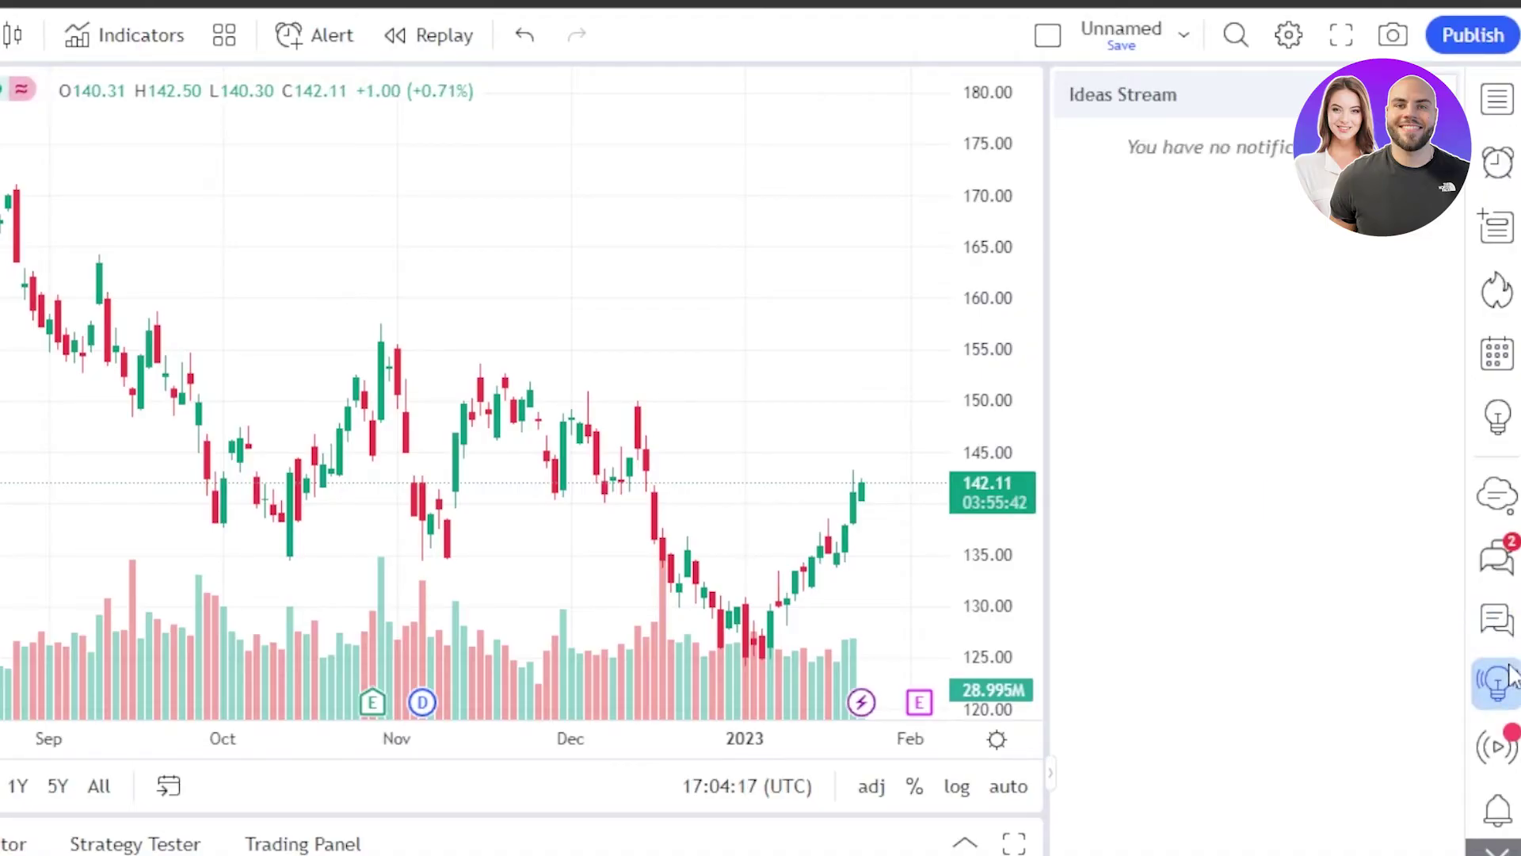
pyautogui.click(1510, 751)
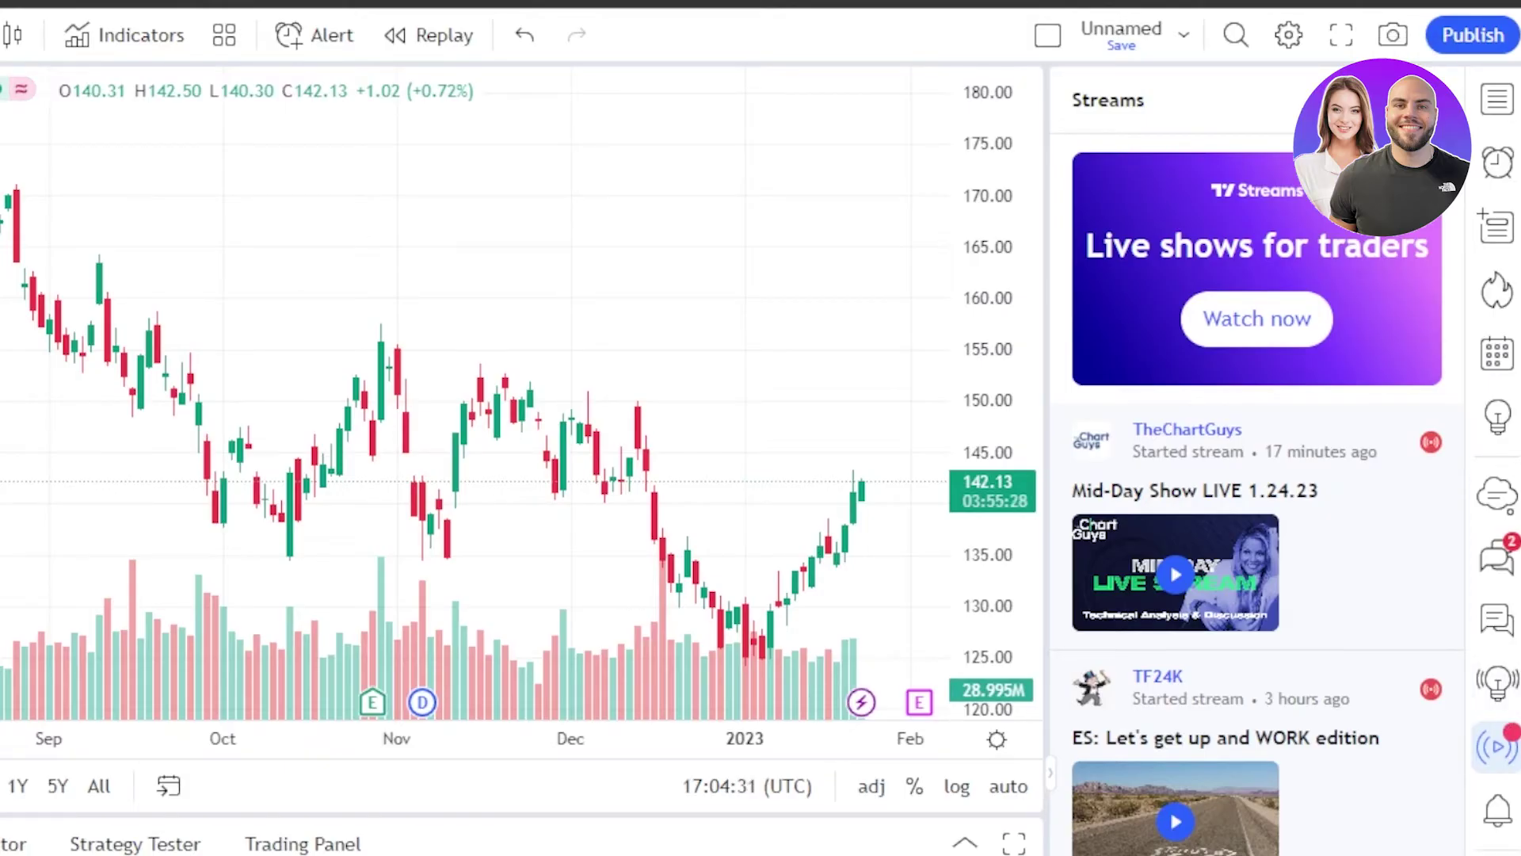
pyautogui.scroll(-3, 1258, 475)
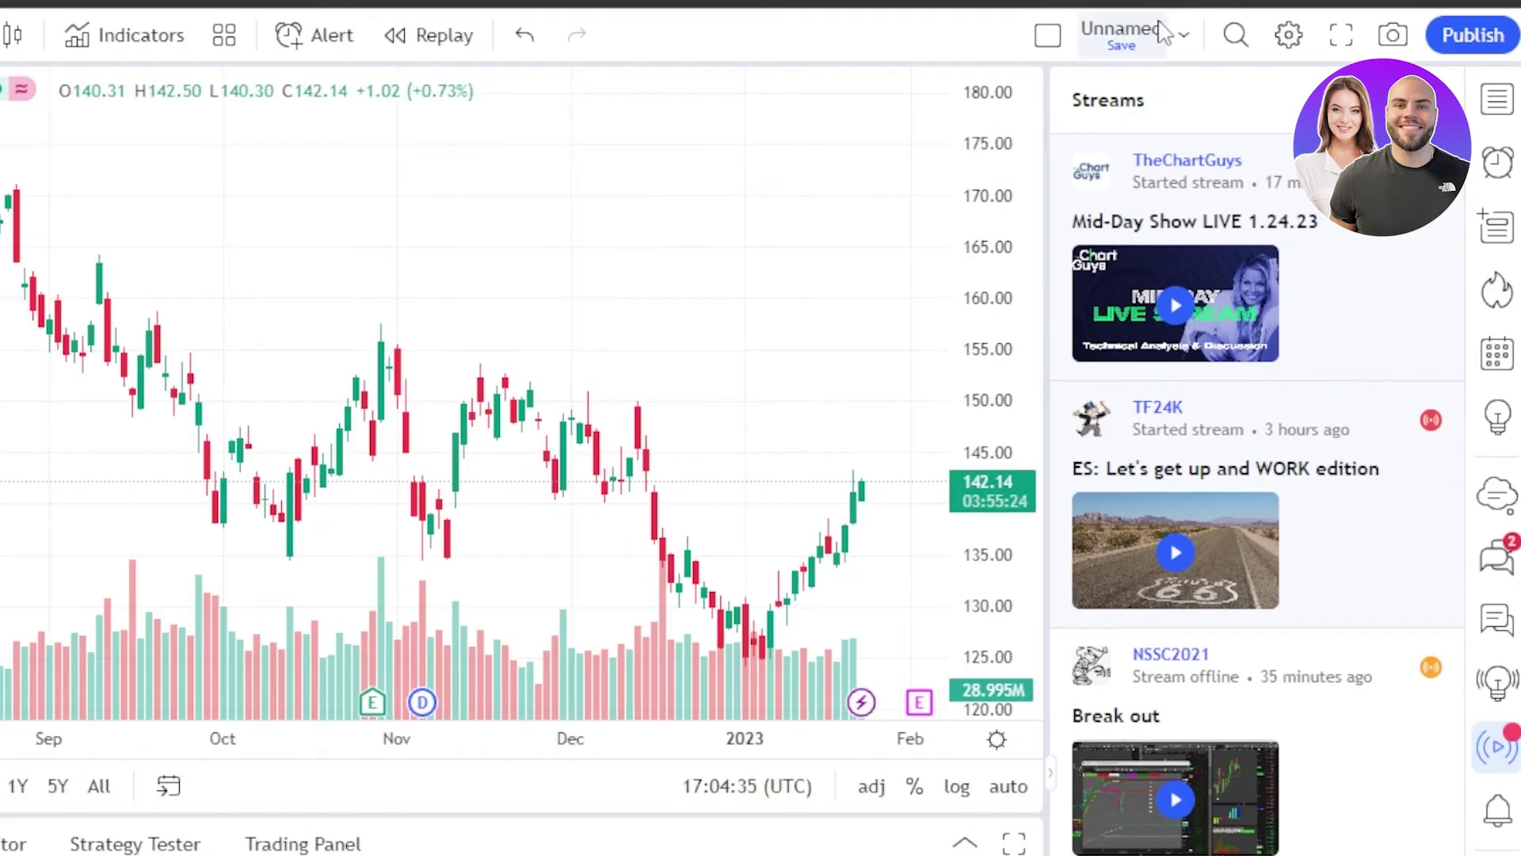
# Return the side panel to the watchlist and close chart settings without changes
pyautogui.click(1506, 107)
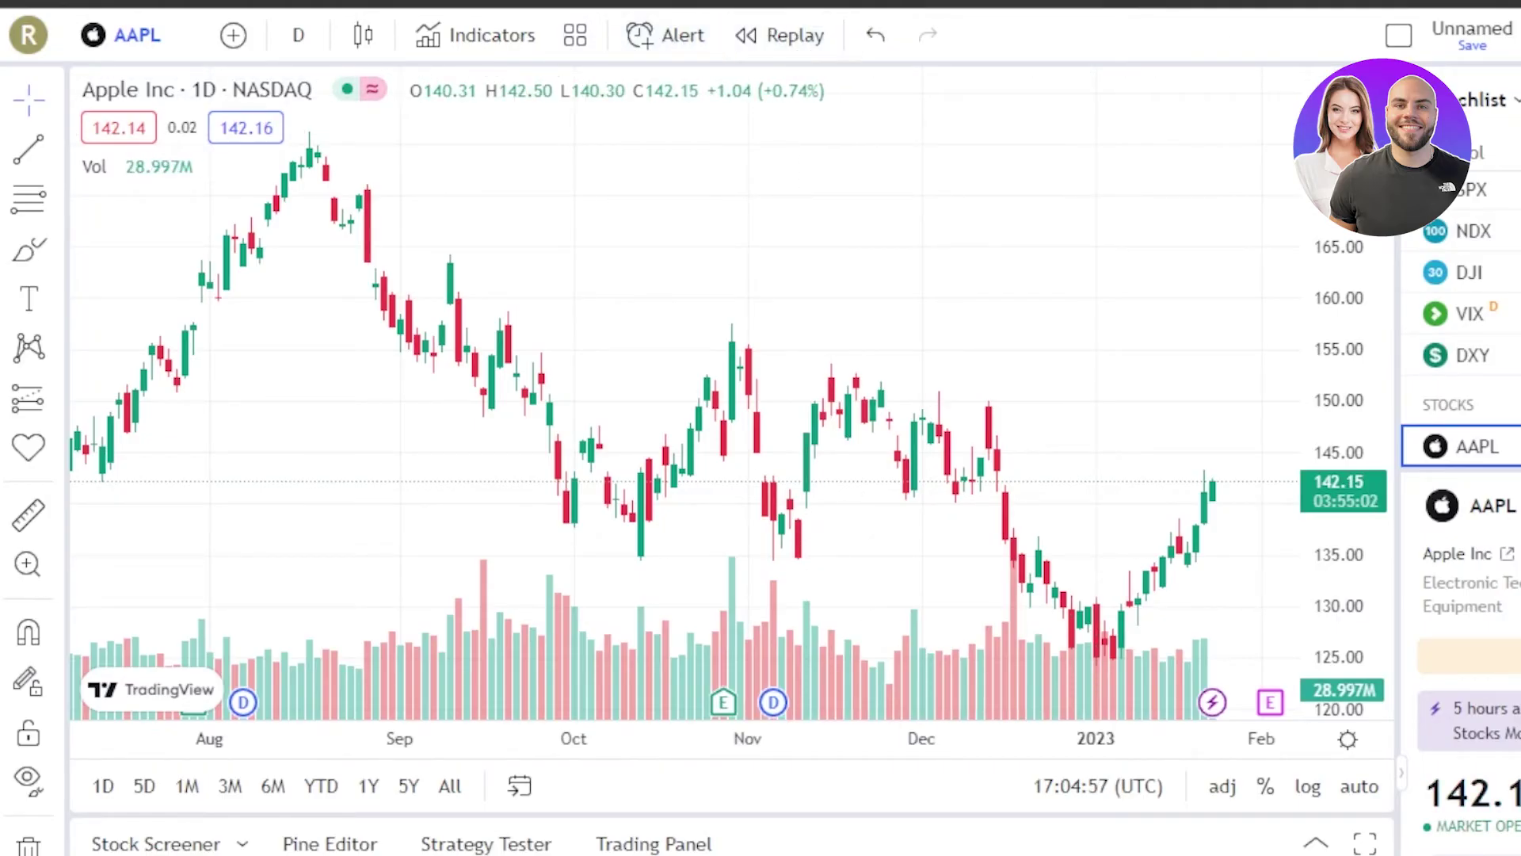
pyautogui.click(1282, 35)
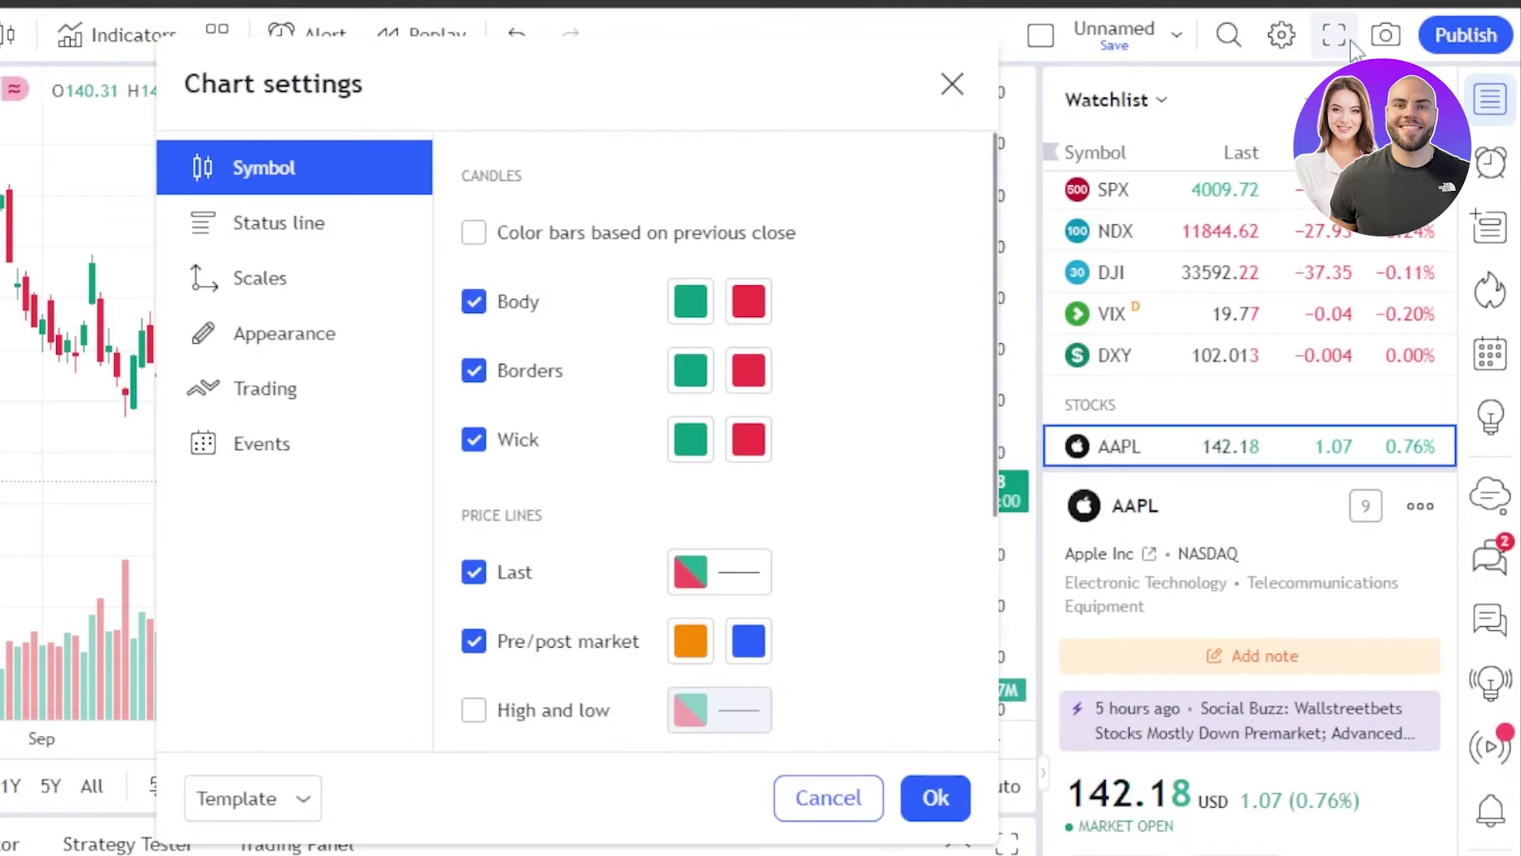
pyautogui.click(954, 83)
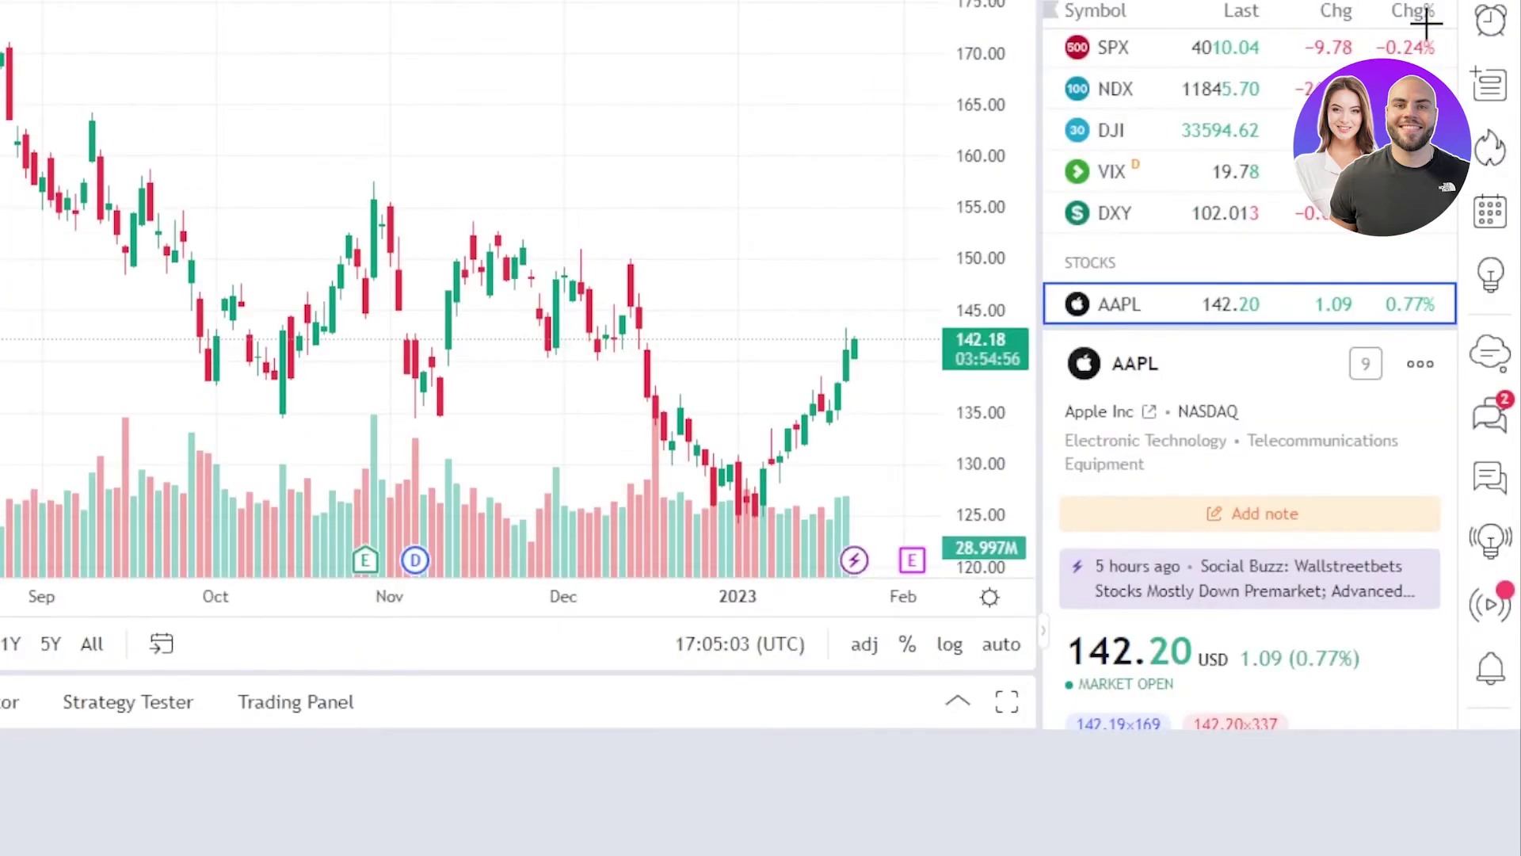
# Toggle the fullscreen chart with Shift+F and back, then open the main account menu
pyautogui.hotkey('shift', 'f')
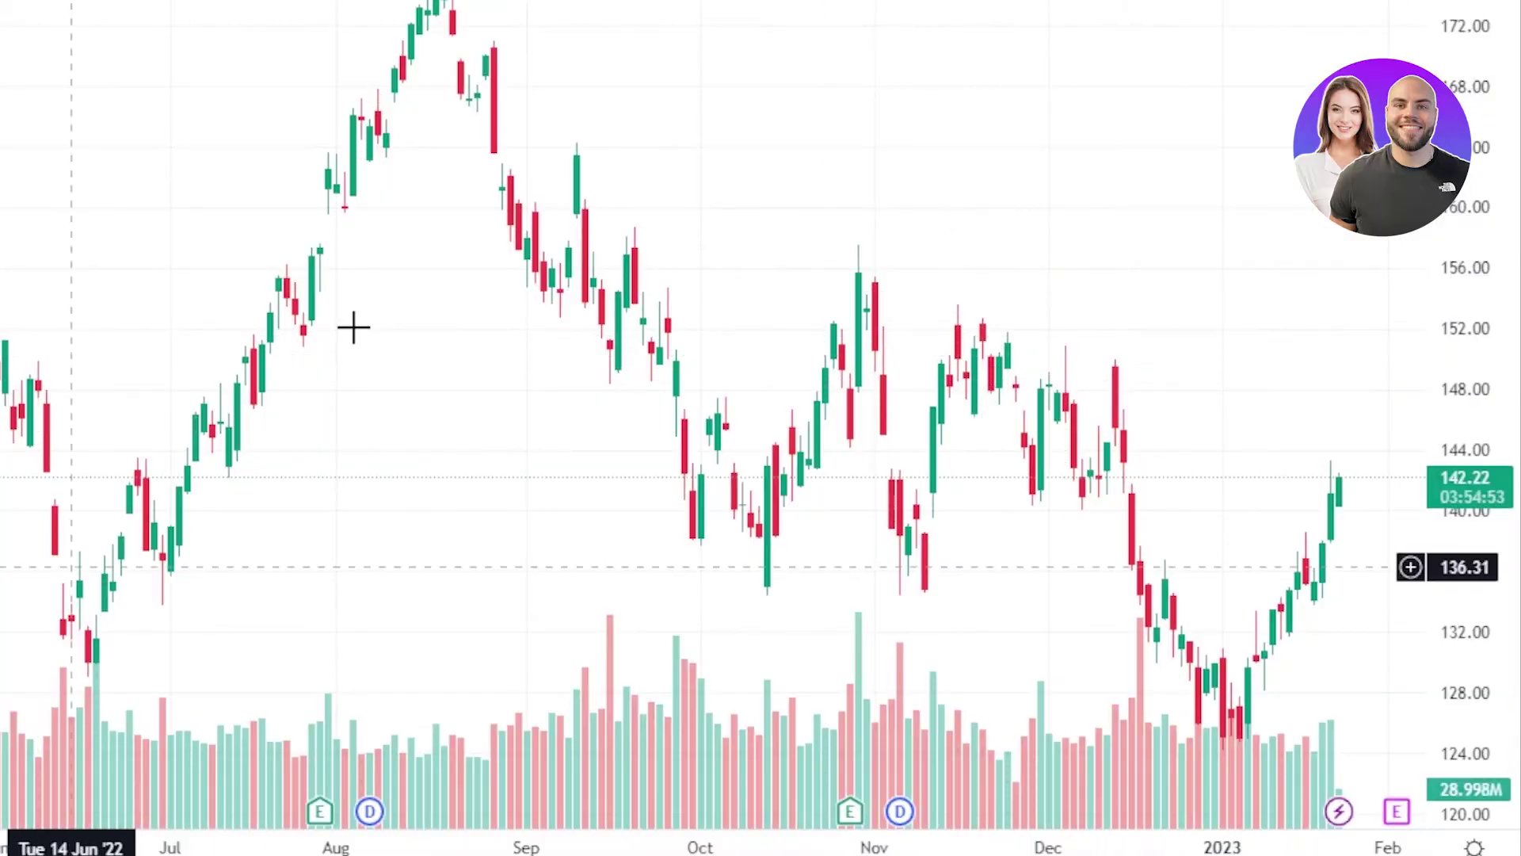
pyautogui.hotkey('shift', 'f')
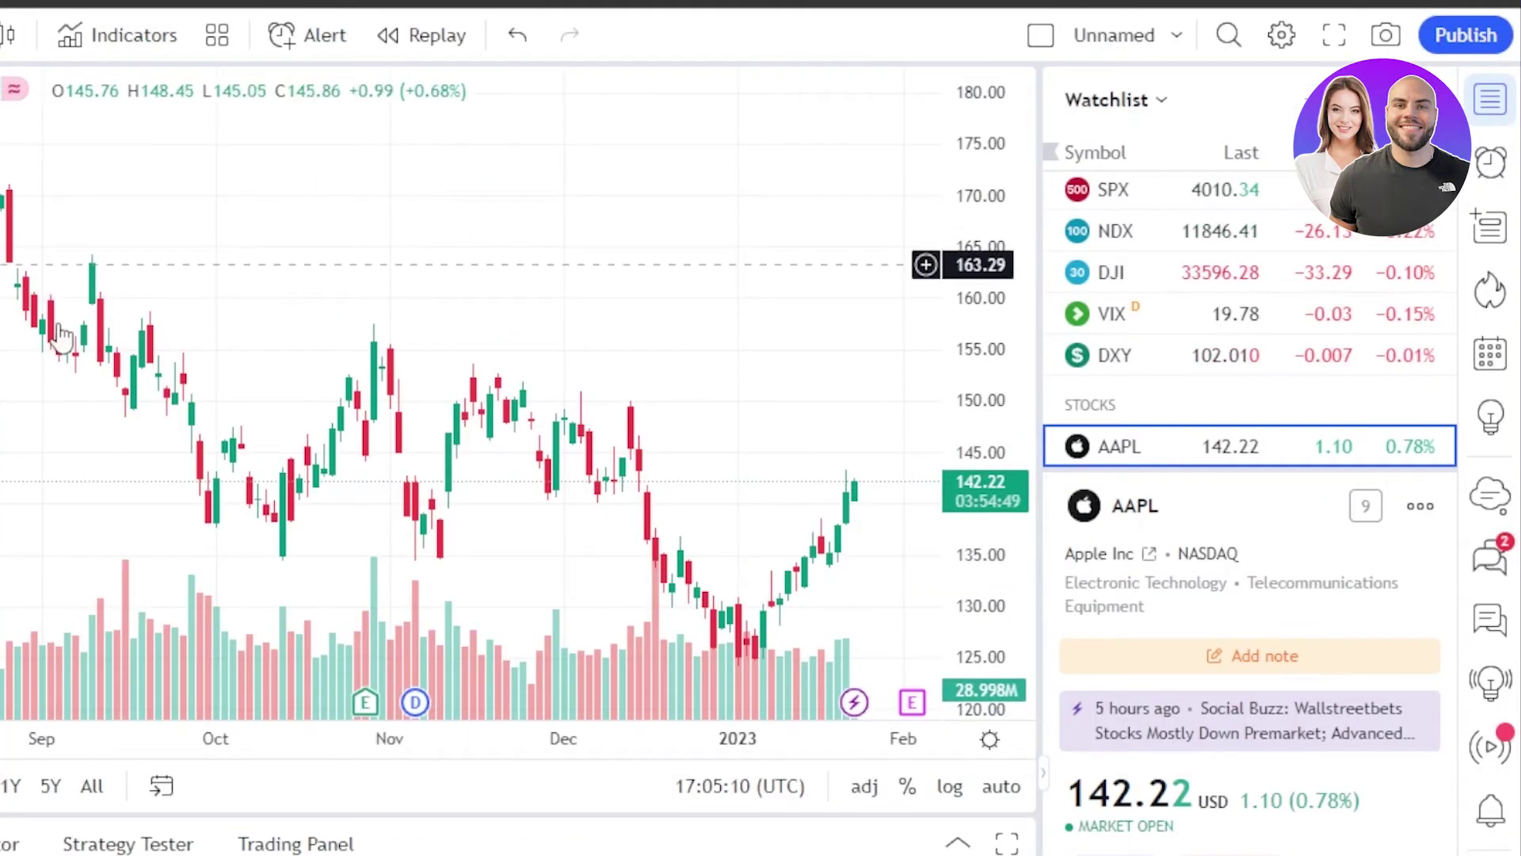
pyautogui.click(28, 35)
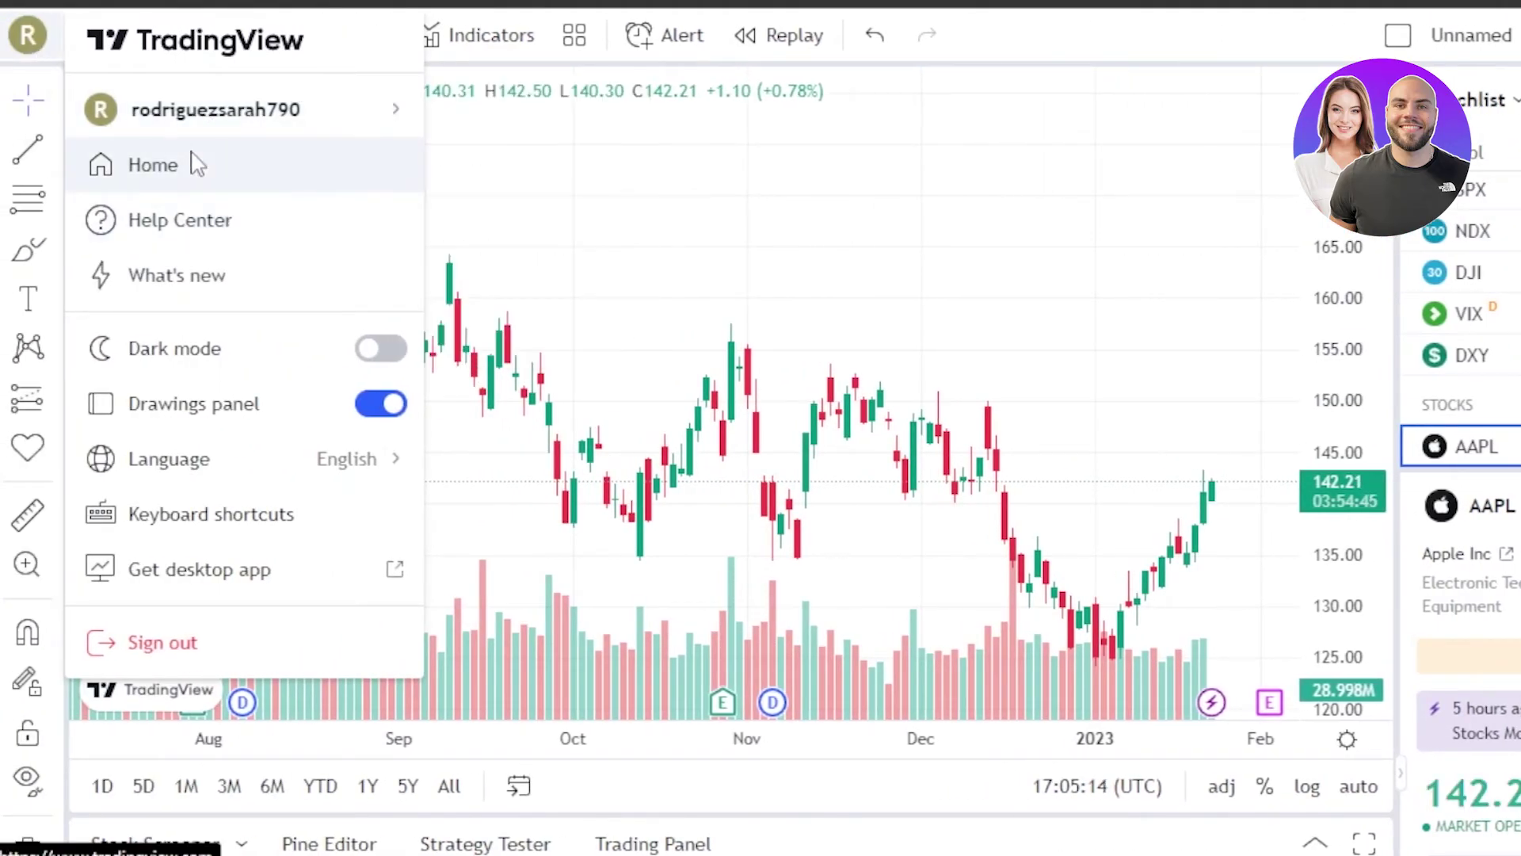
# Close the account menu and open the full Markets overview from Market summary
pyautogui.press('Escape')
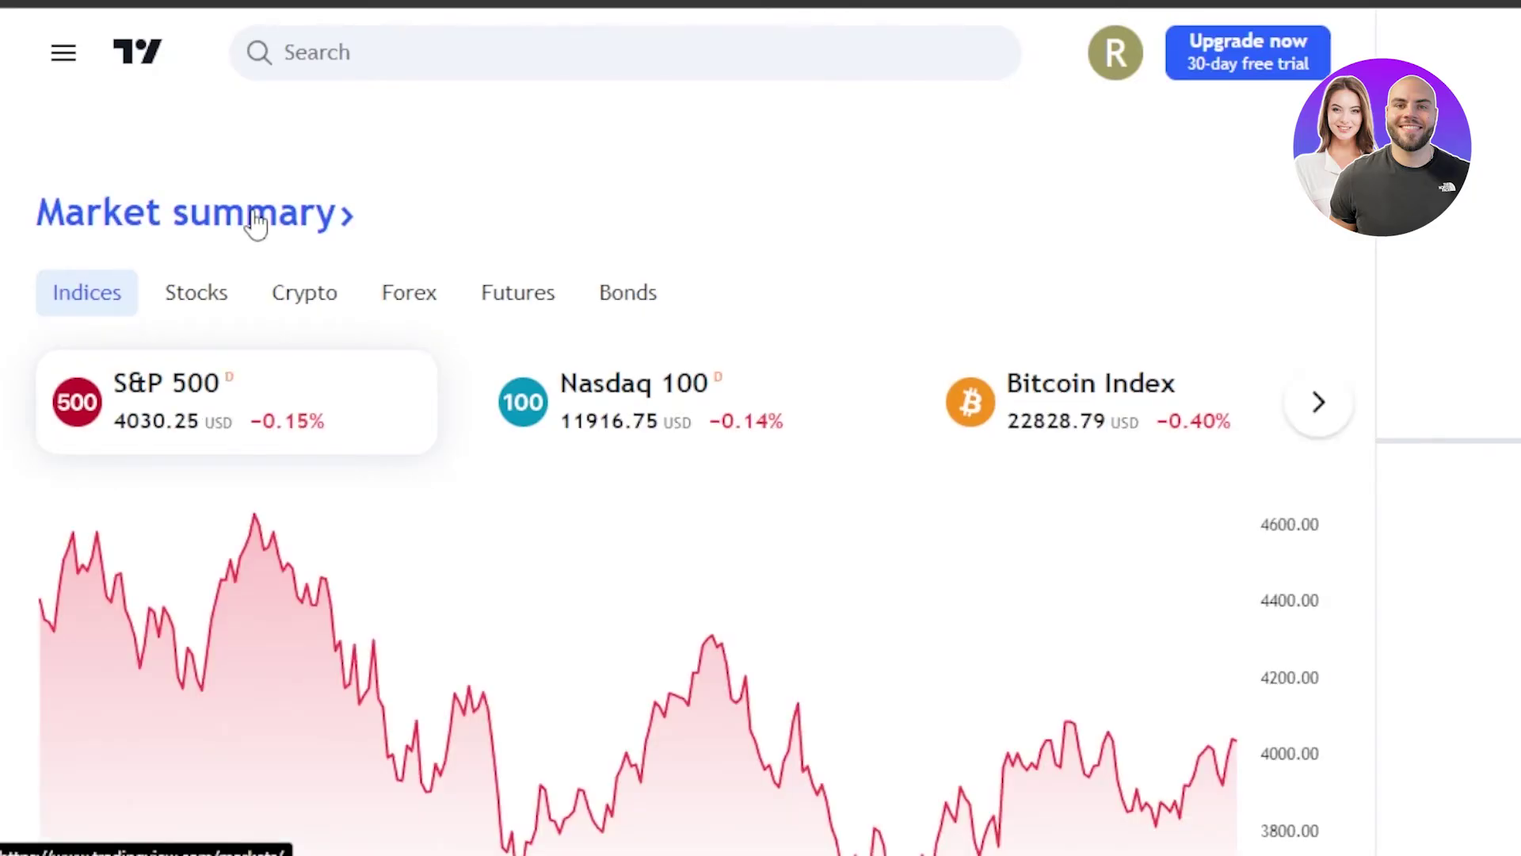
pyautogui.click(255, 224)
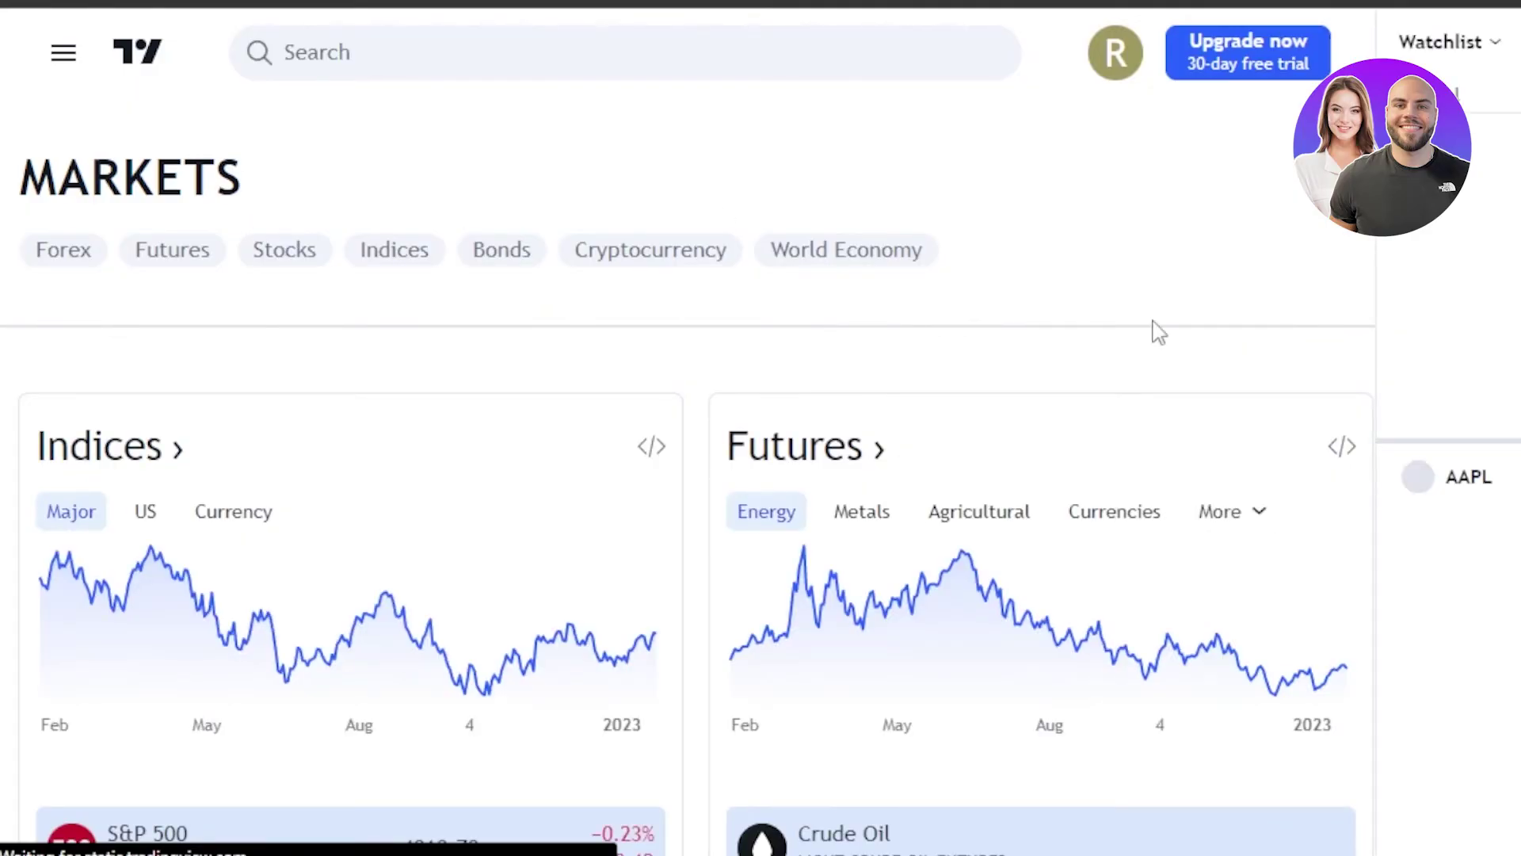
pyautogui.scroll(-10, 687, 475)
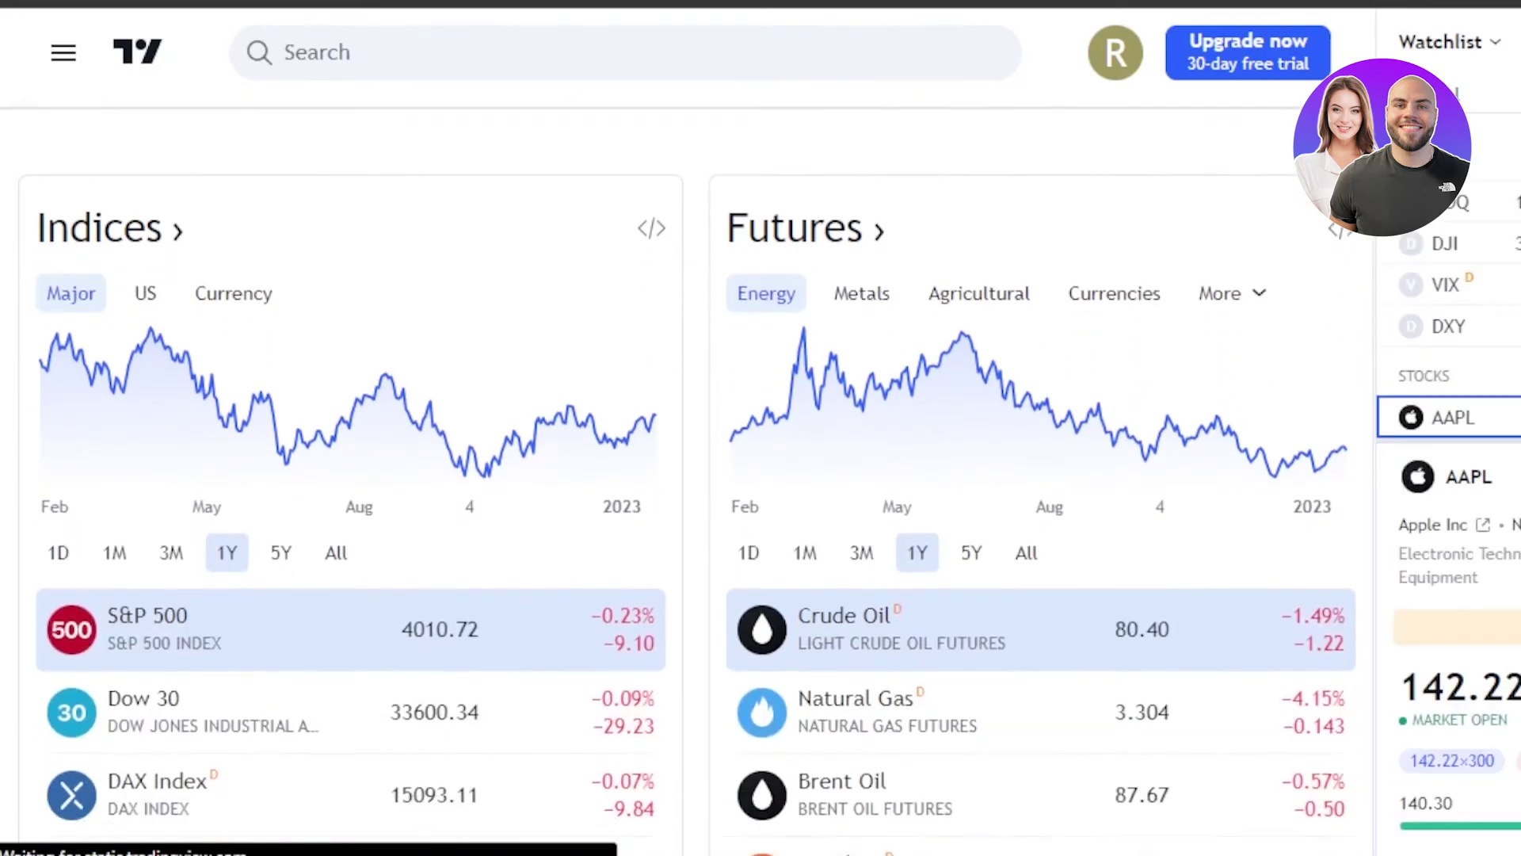
pyautogui.scroll(-7, 687, 475)
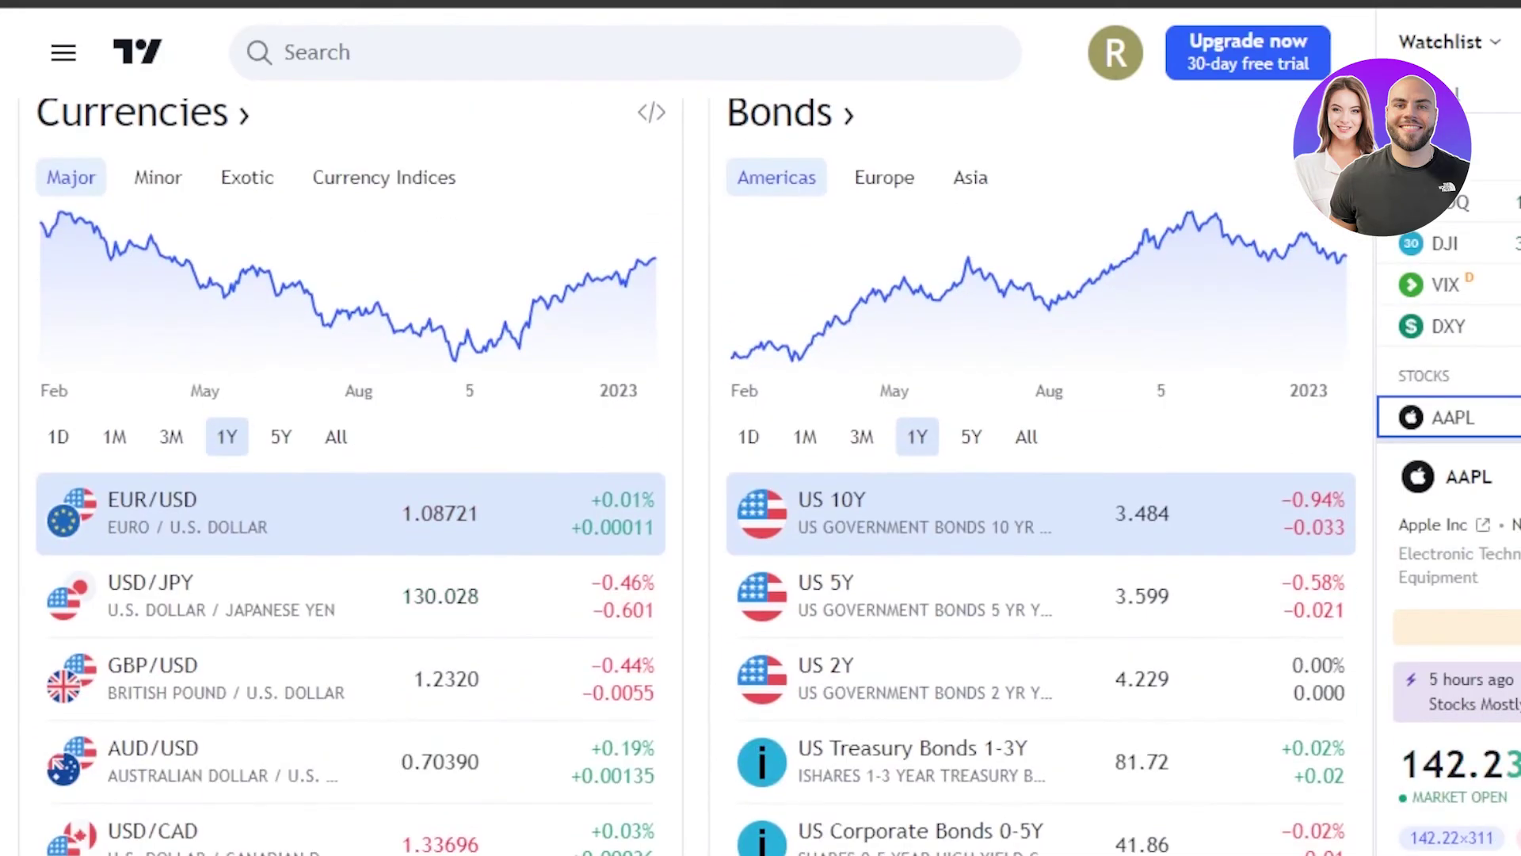
pyautogui.scroll(-12, 687, 476)
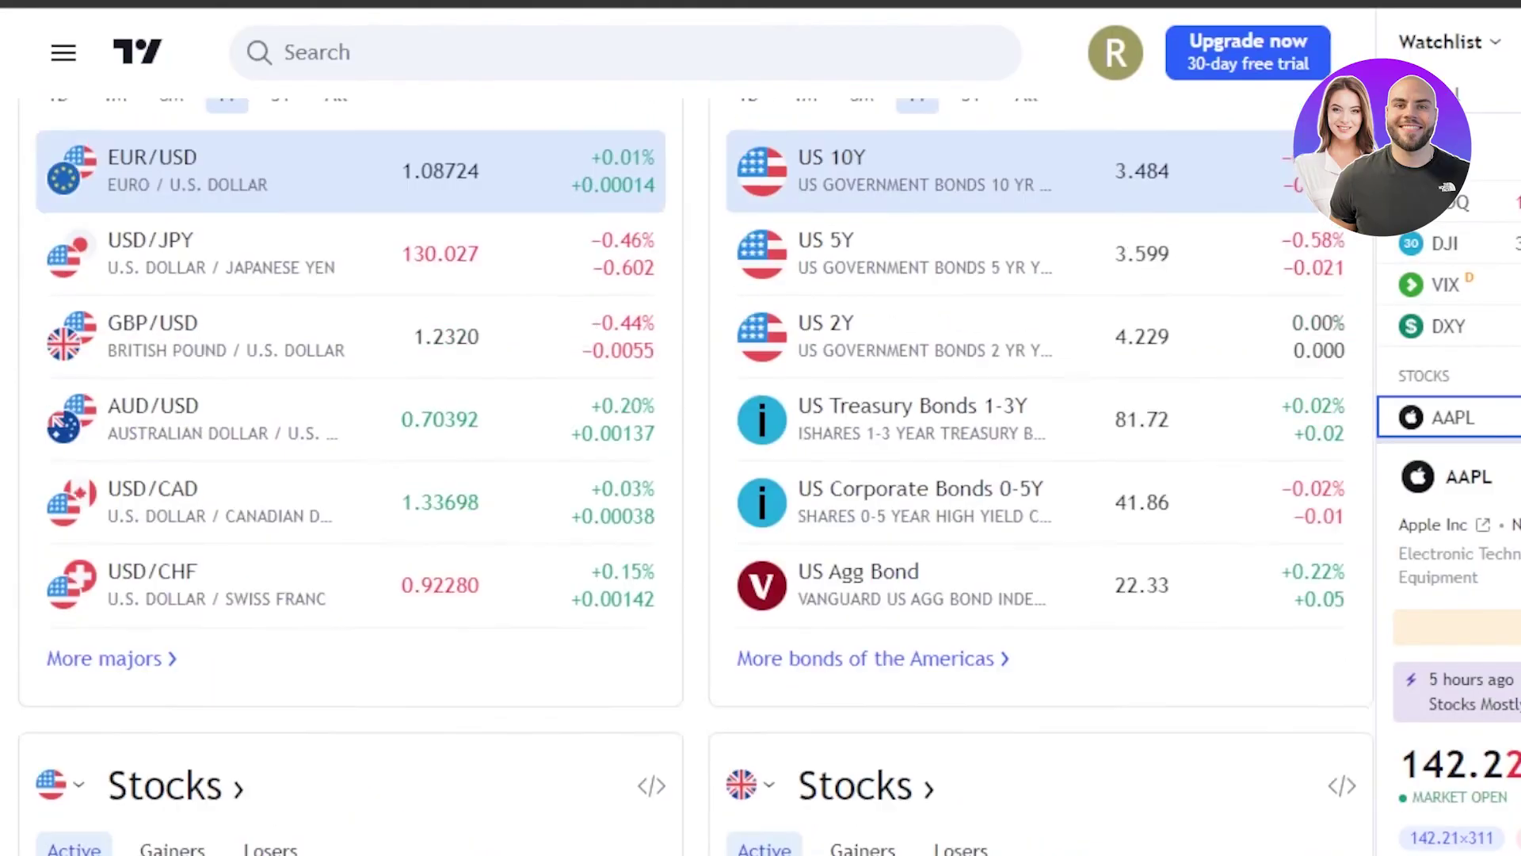
pyautogui.scroll(-3, 687, 476)
# Browse the Markets page and open the Stocks hotlist widget page with its settings
pyautogui.scroll(4, 687, 476)
pyautogui.scroll(-4, 687, 476)
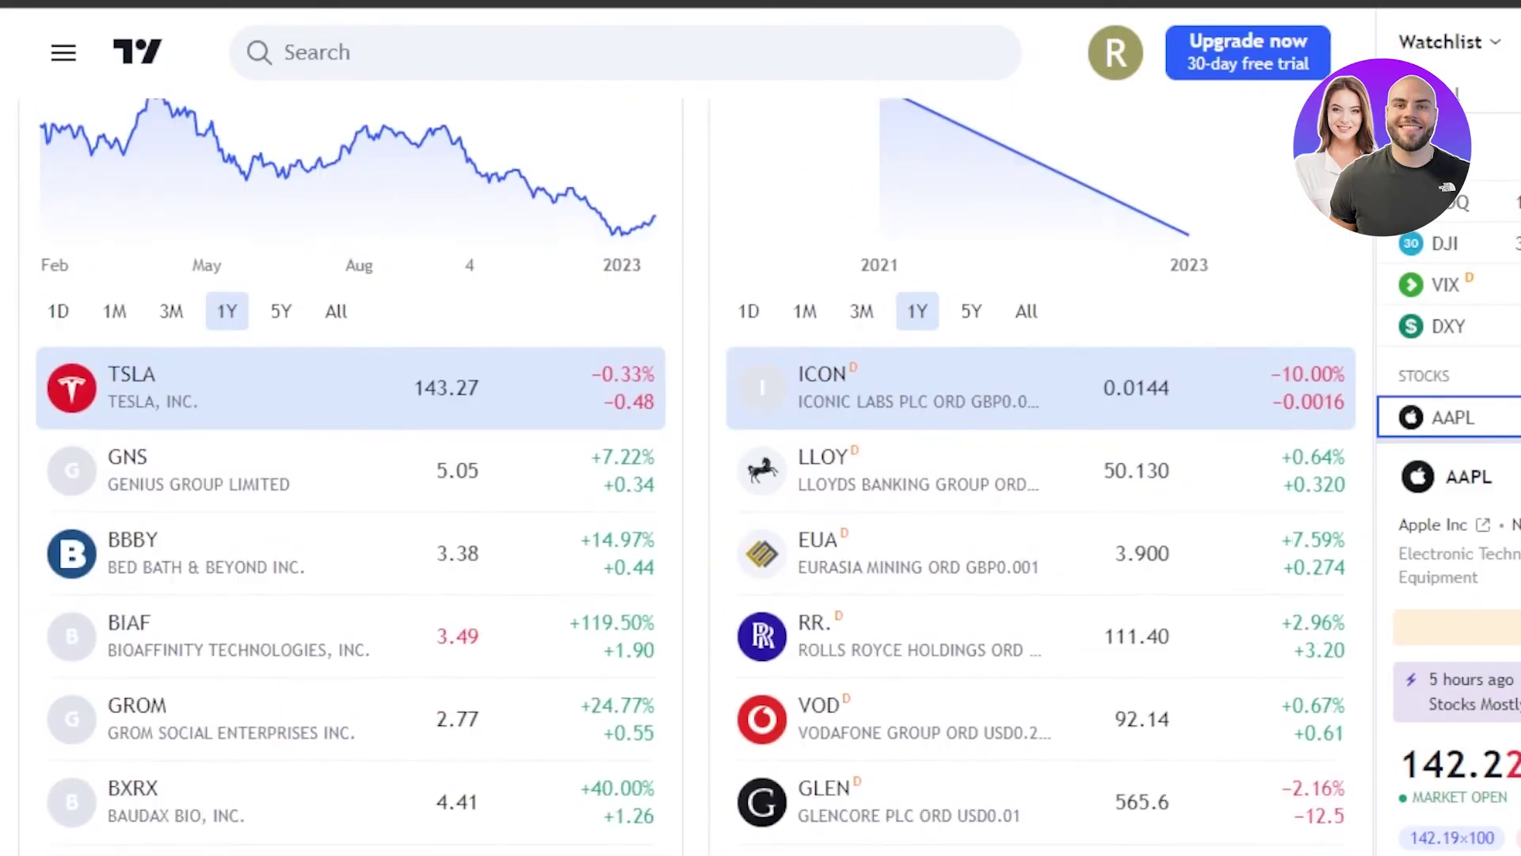
pyautogui.scroll(-13, 688, 475)
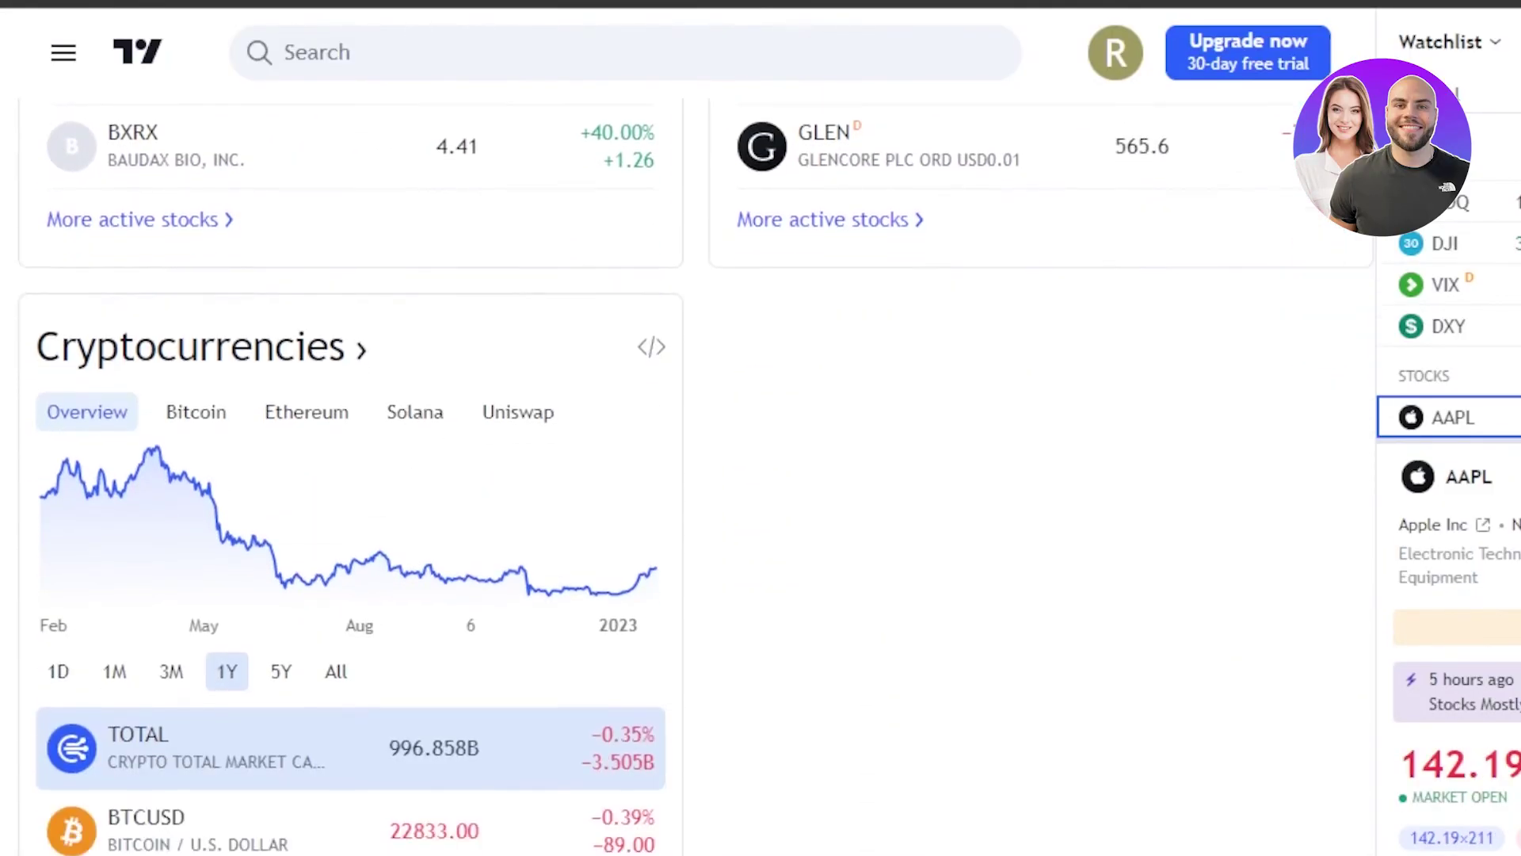
pyautogui.scroll(20, 687, 475)
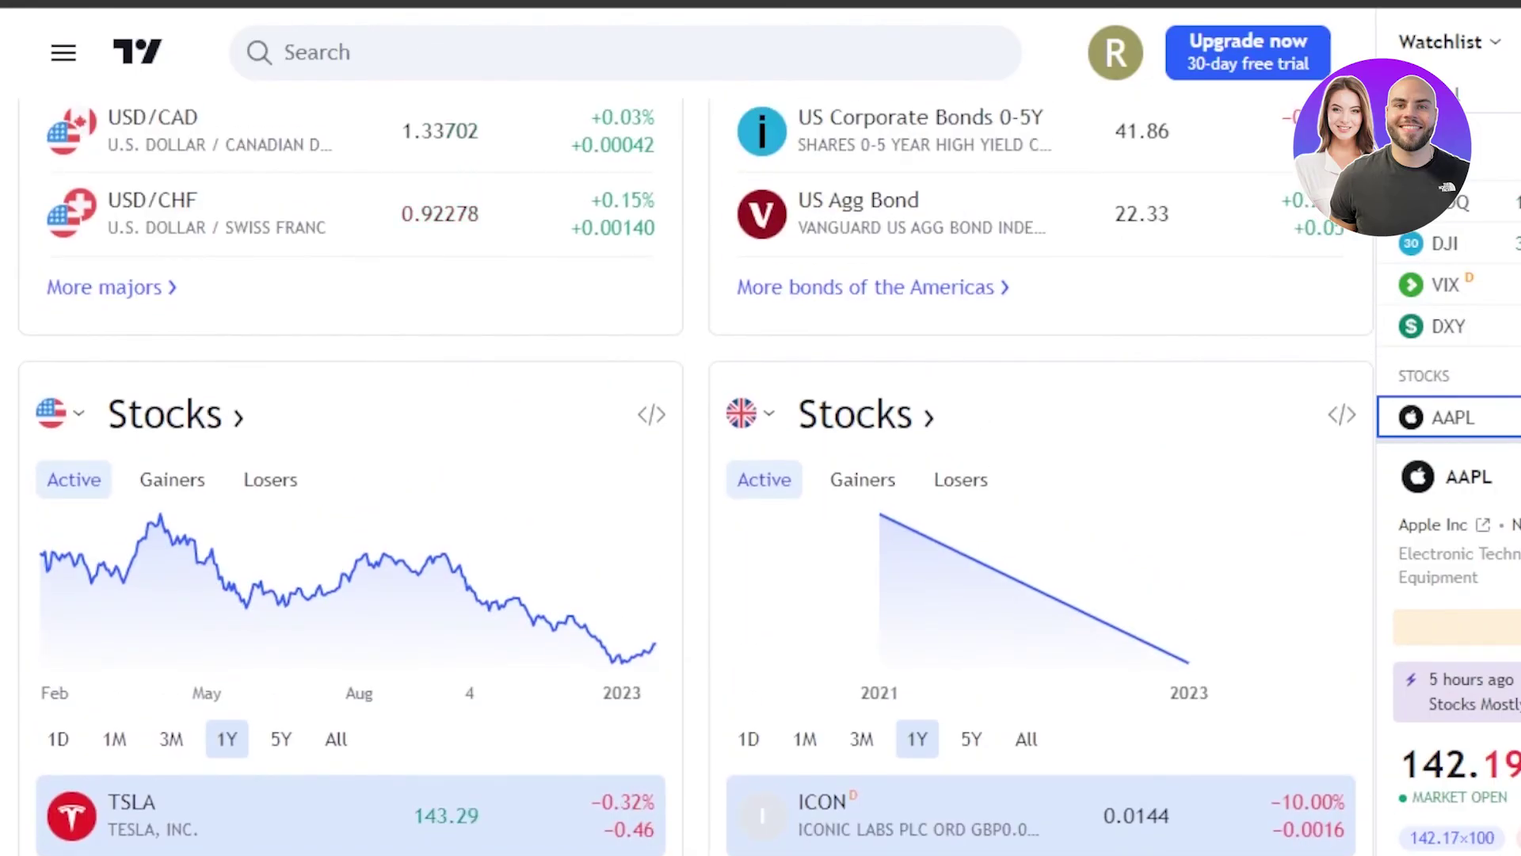
pyautogui.scroll(10, 688, 475)
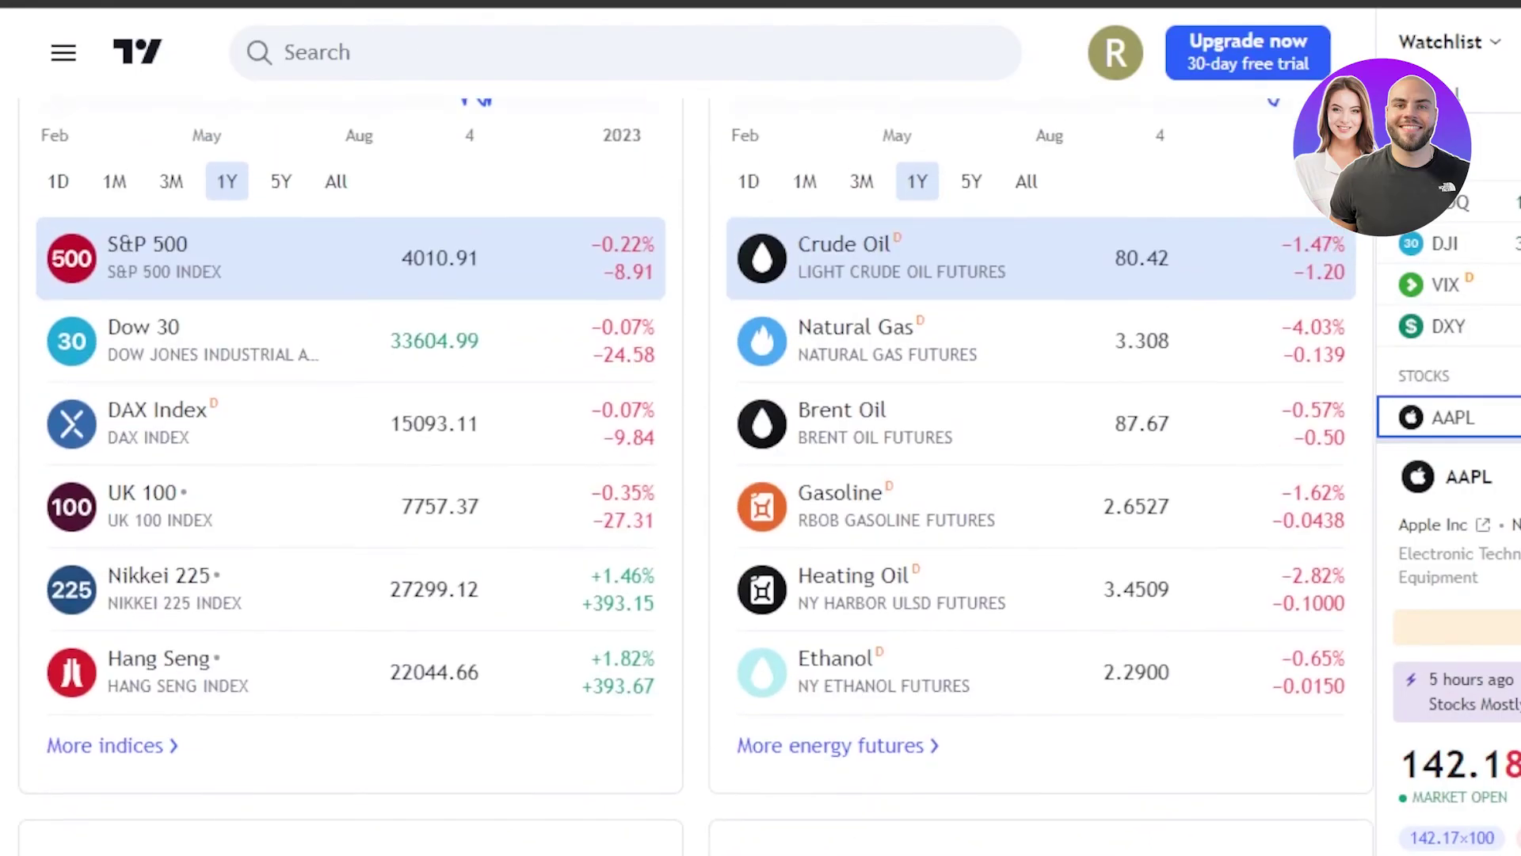
pyautogui.scroll(-1, 688, 475)
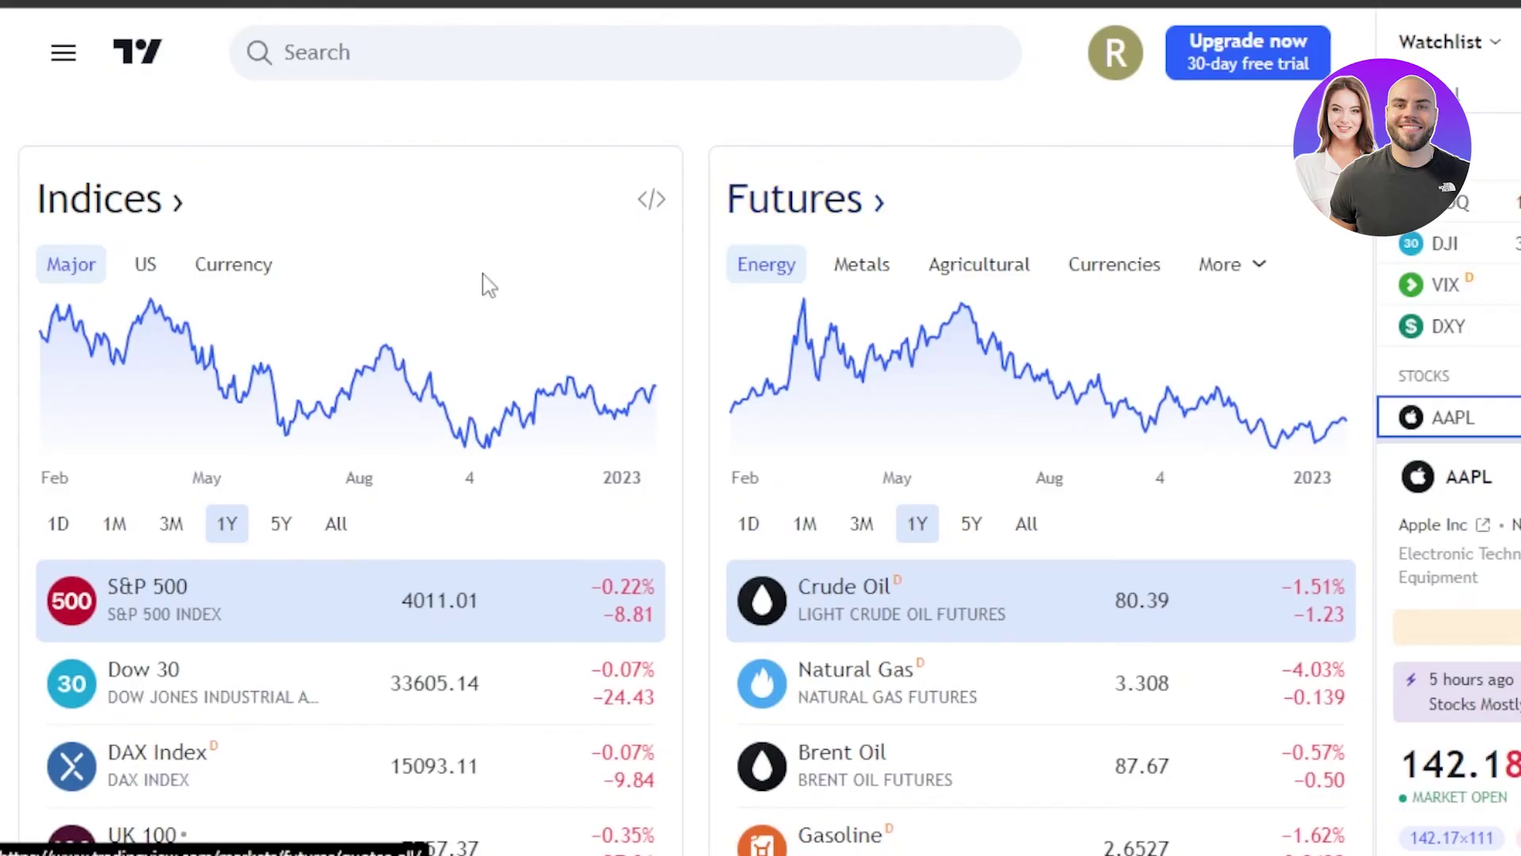
pyautogui.scroll(-10, 972, 236)
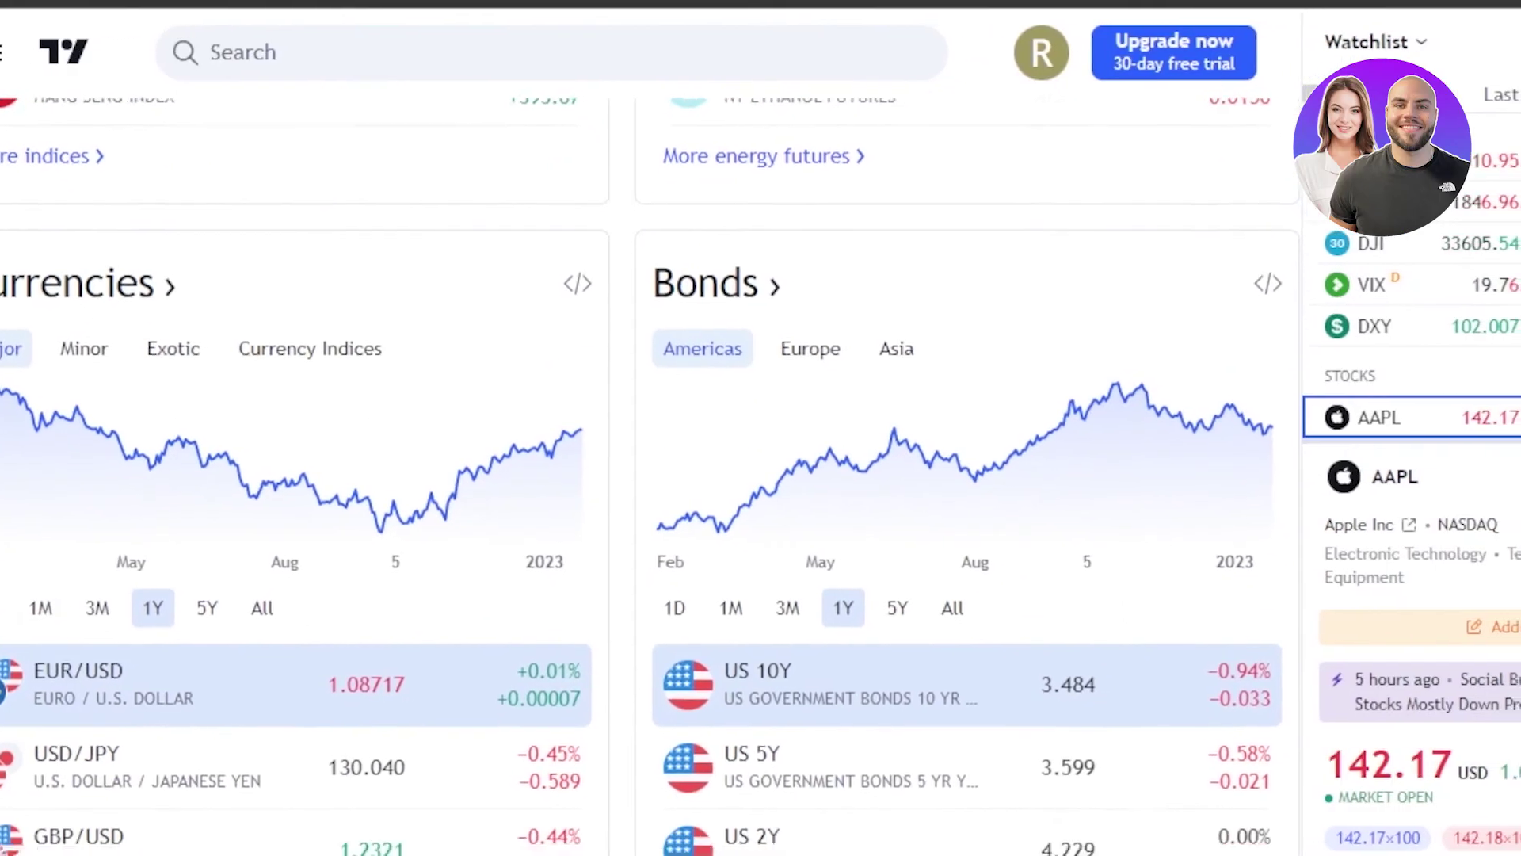
pyautogui.scroll(10, 705, 349)
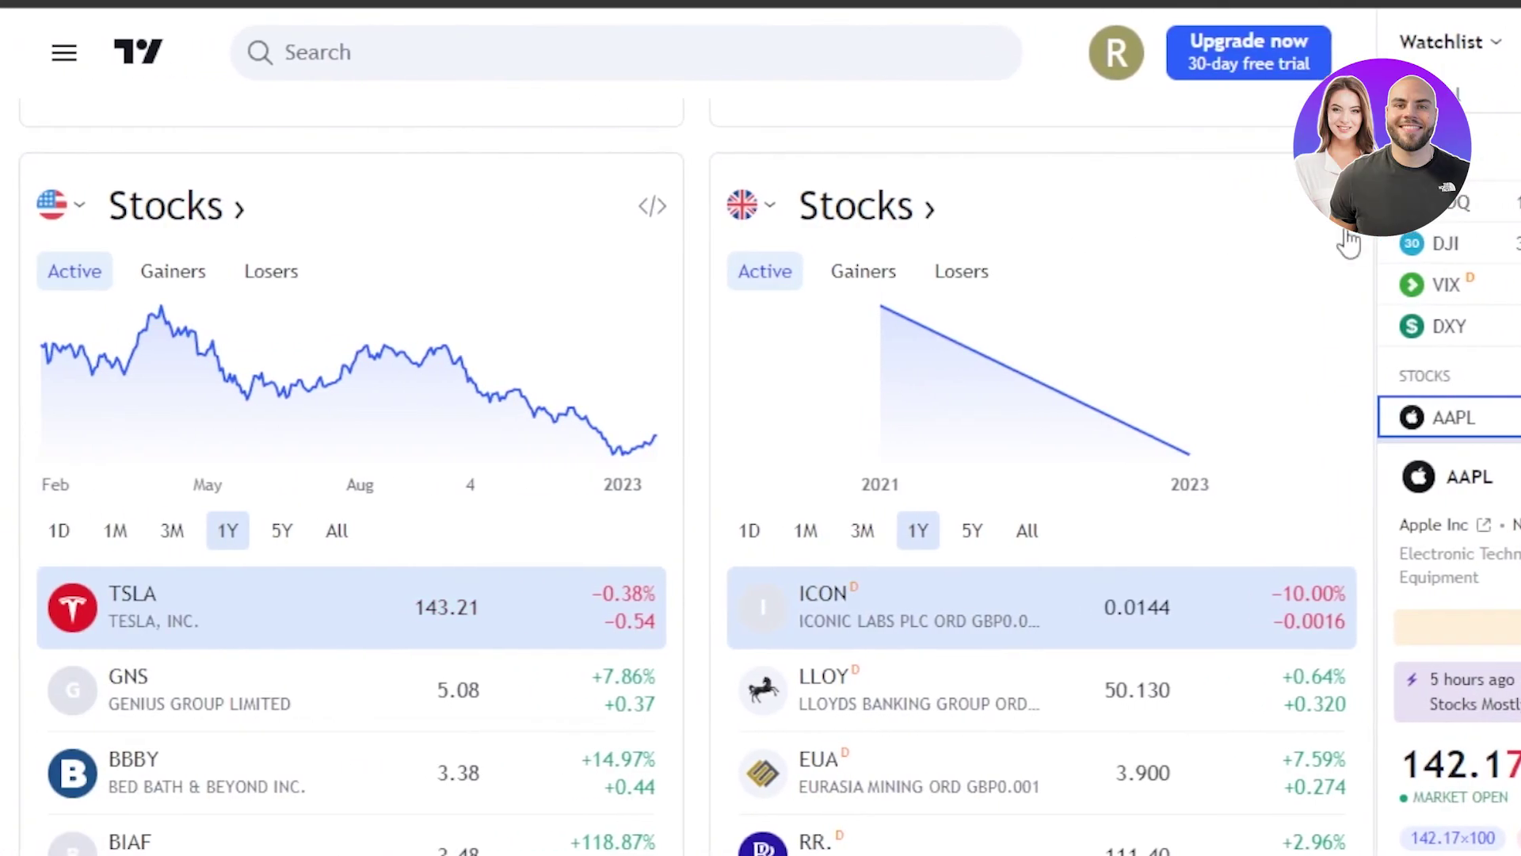
pyautogui.click(1349, 236)
pyautogui.scroll(-5, 1186, 316)
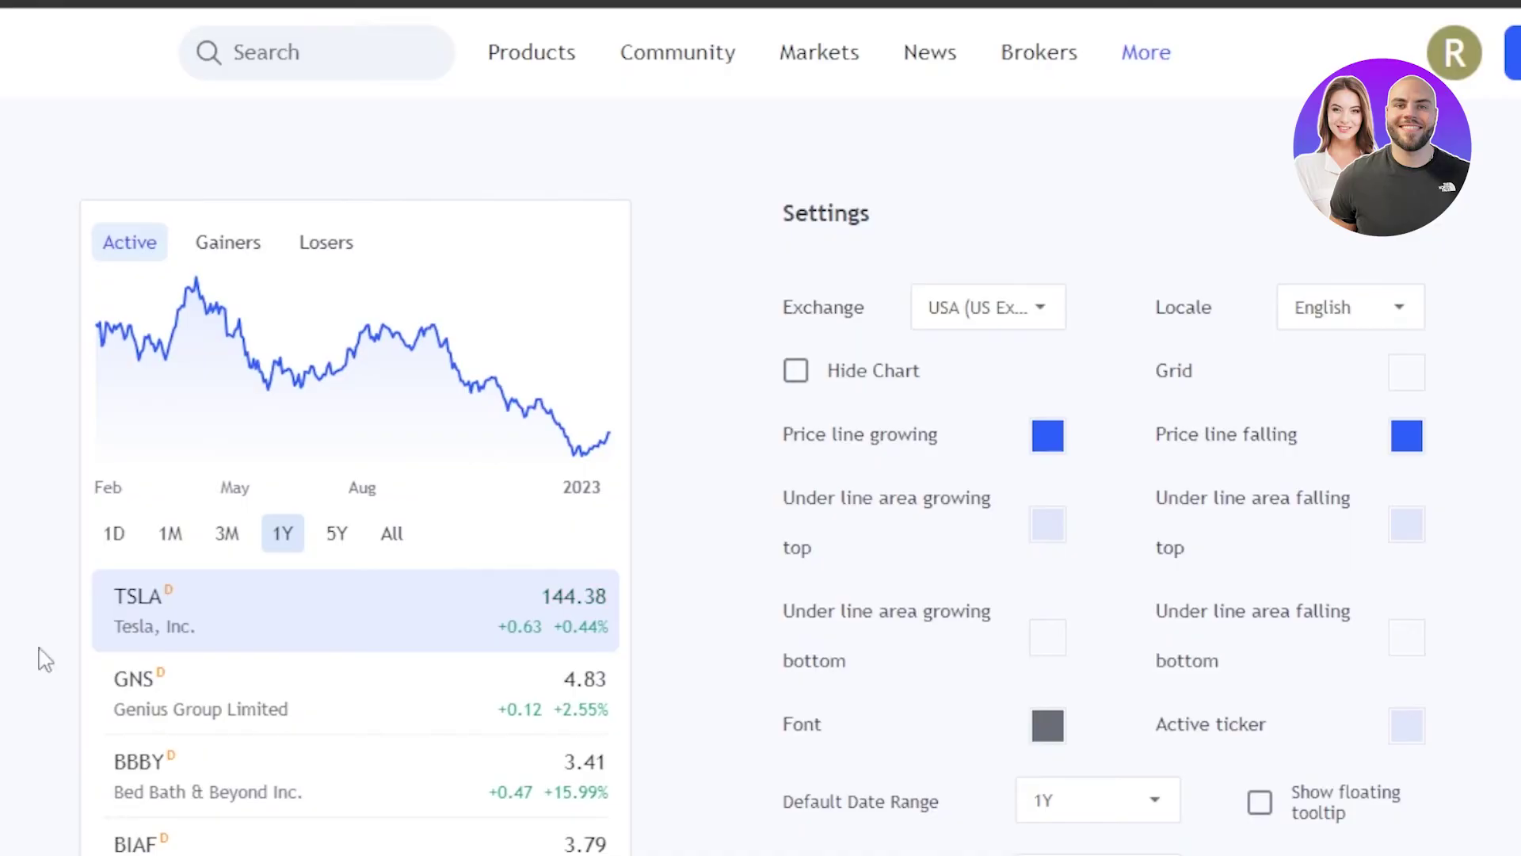
# Preview the featured brokers, then browse the Products, Brokers and Screeners menus in the top bar
pyautogui.click(1079, 67)
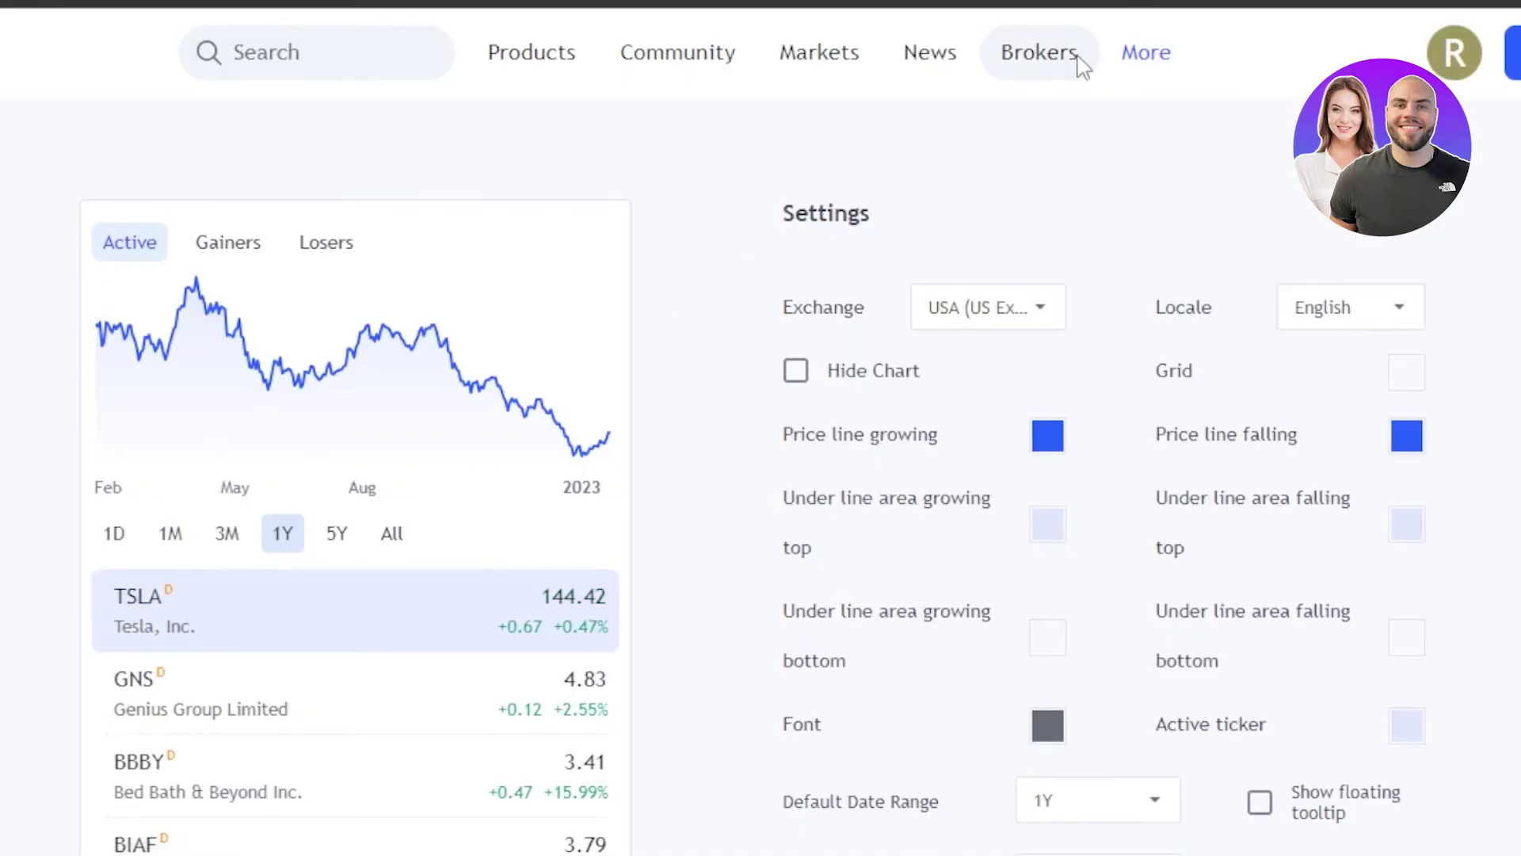
pyautogui.moveTo(581, 57)
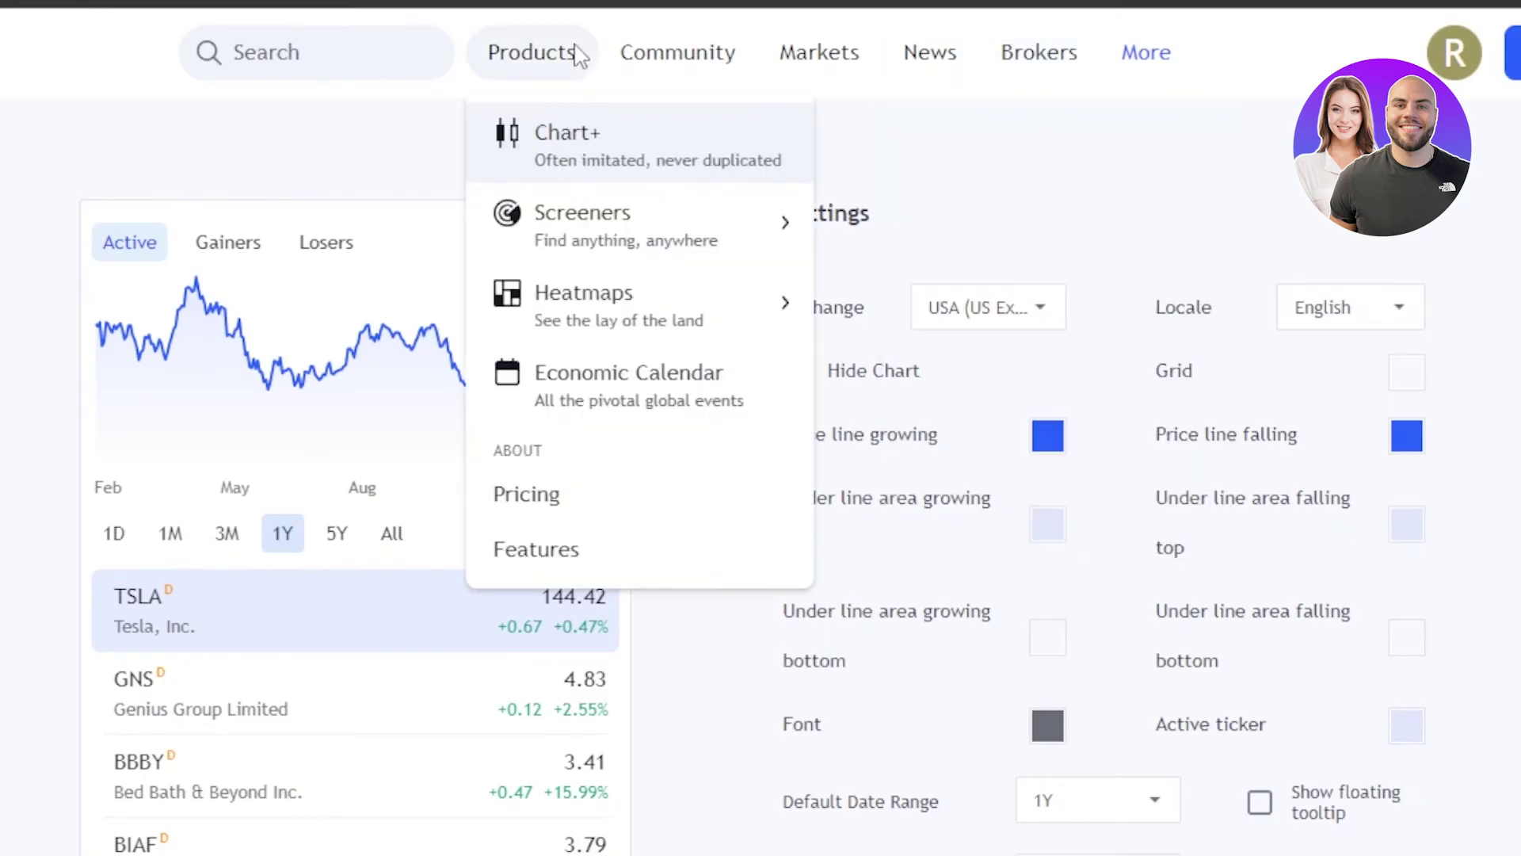
pyautogui.moveTo(1019, 59)
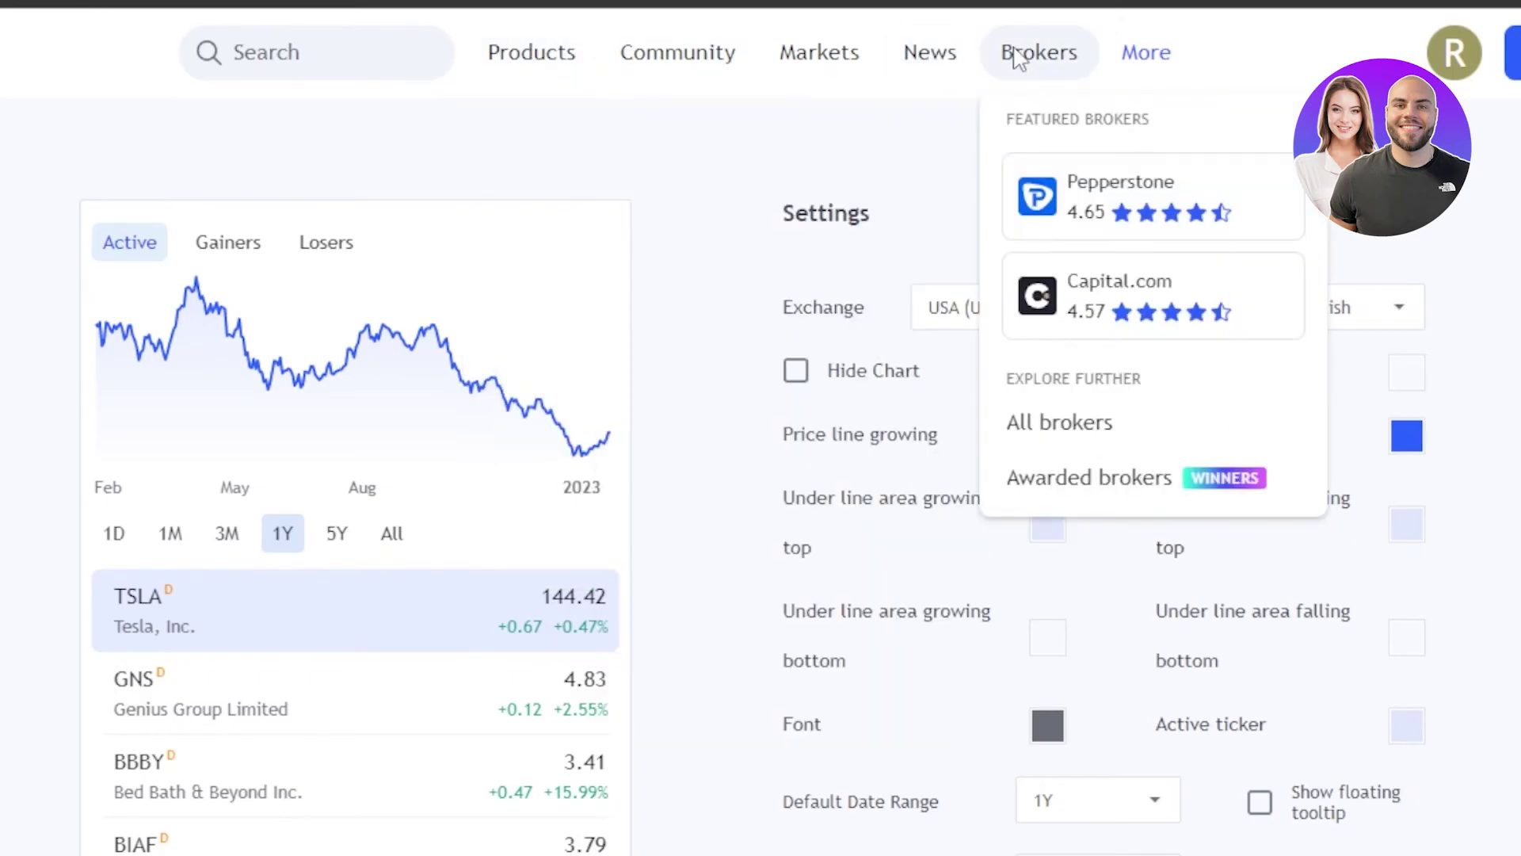
pyautogui.moveTo(537, 68)
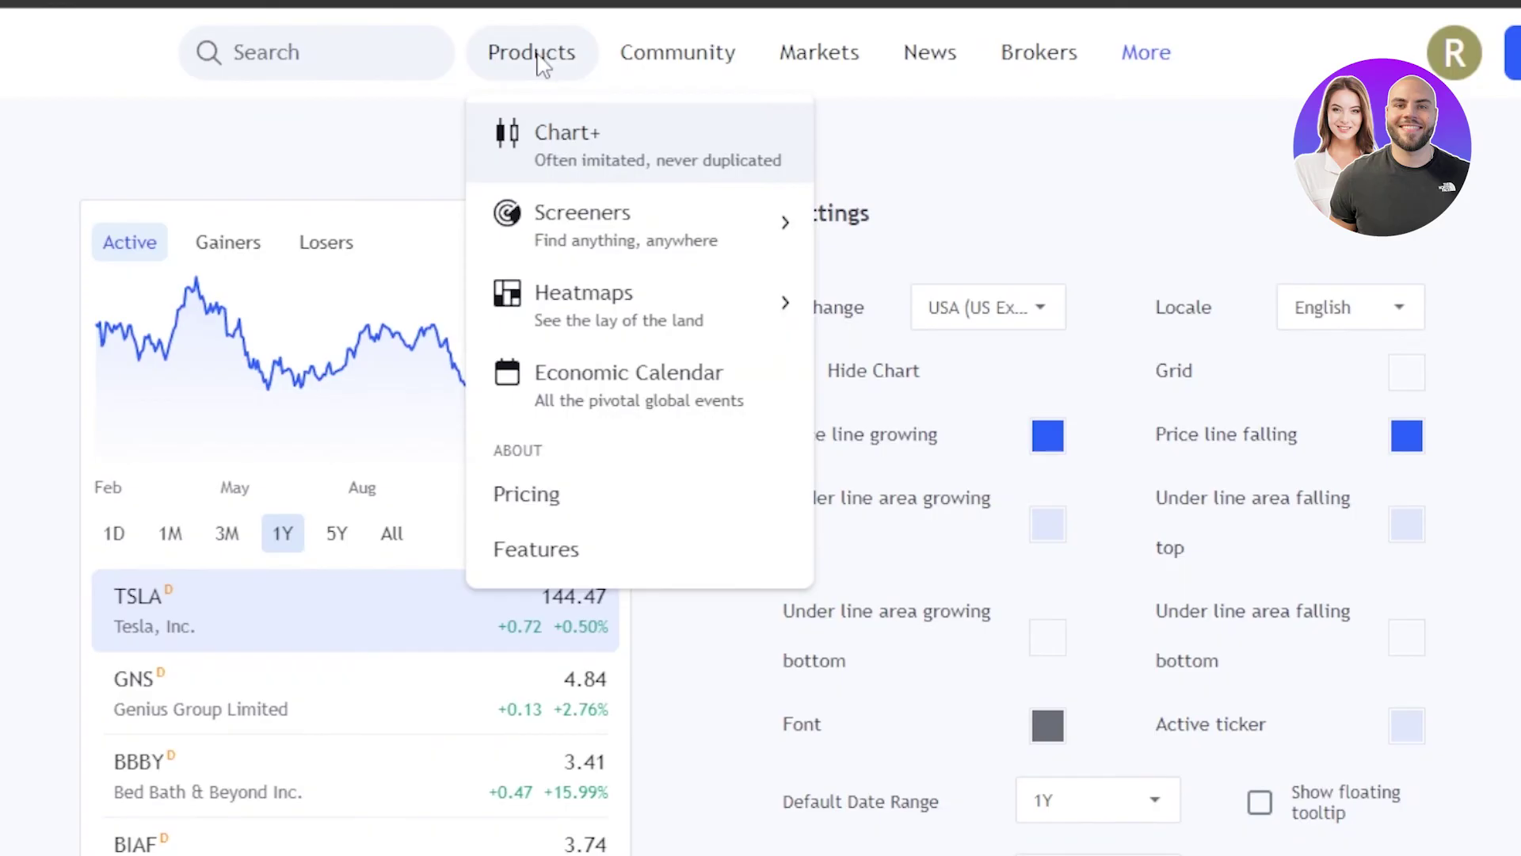
pyautogui.moveTo(578, 211)
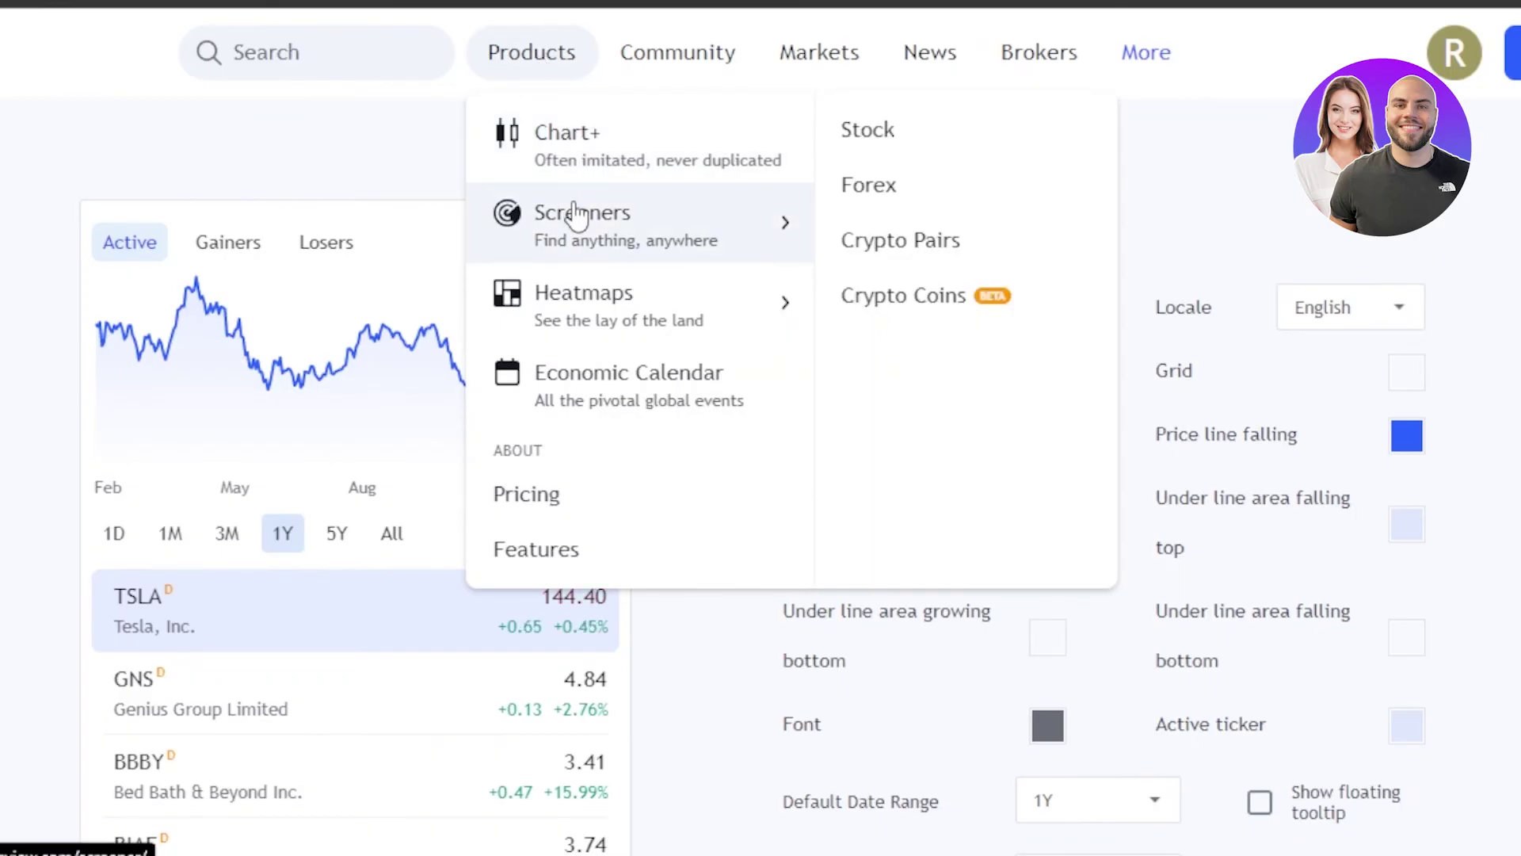
pyautogui.moveTo(650, 333)
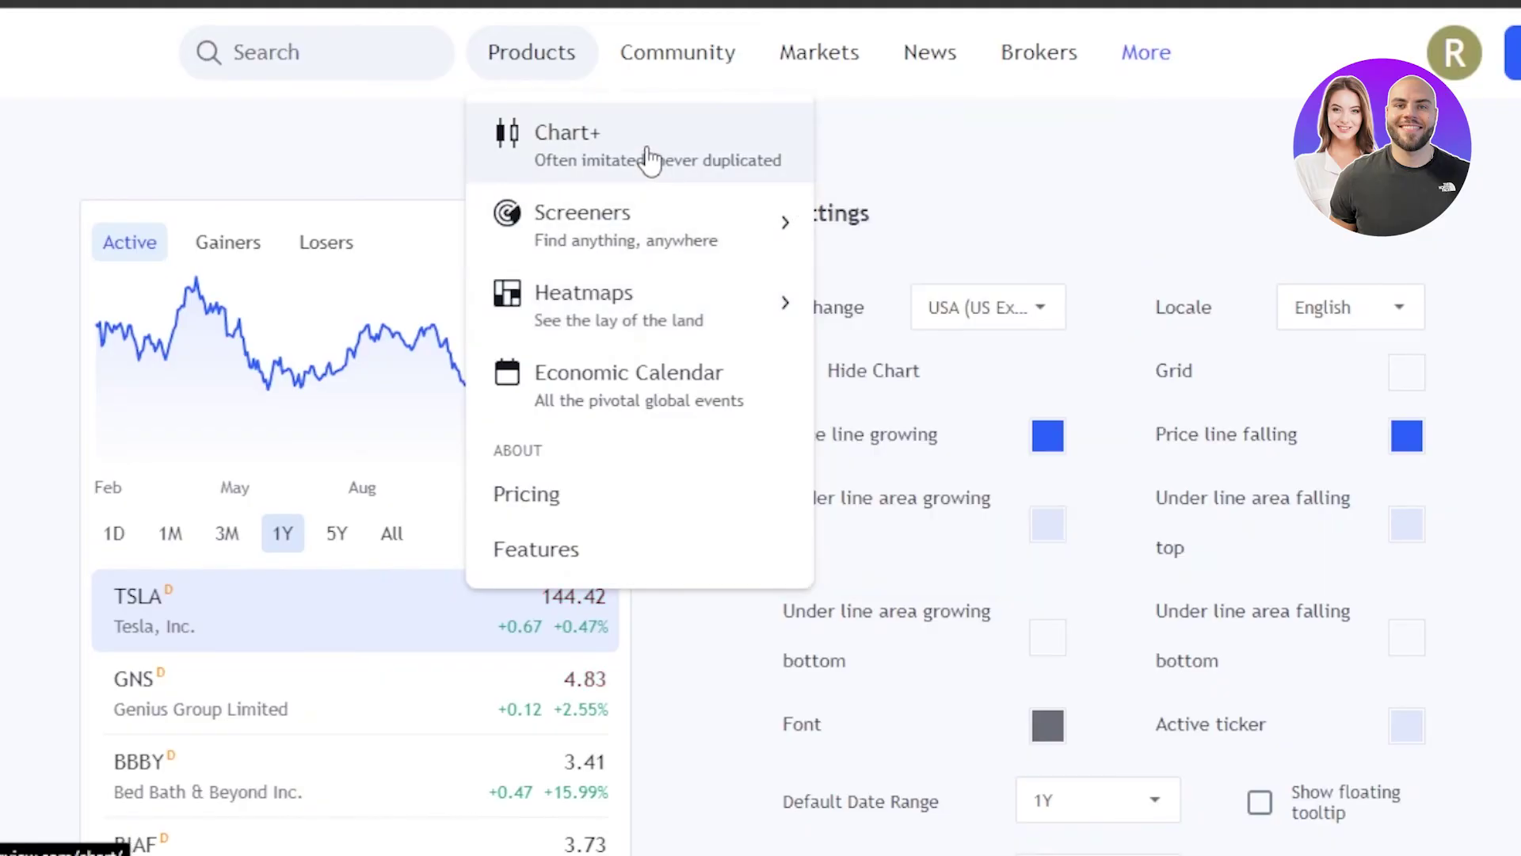
pyautogui.moveTo(637, 224)
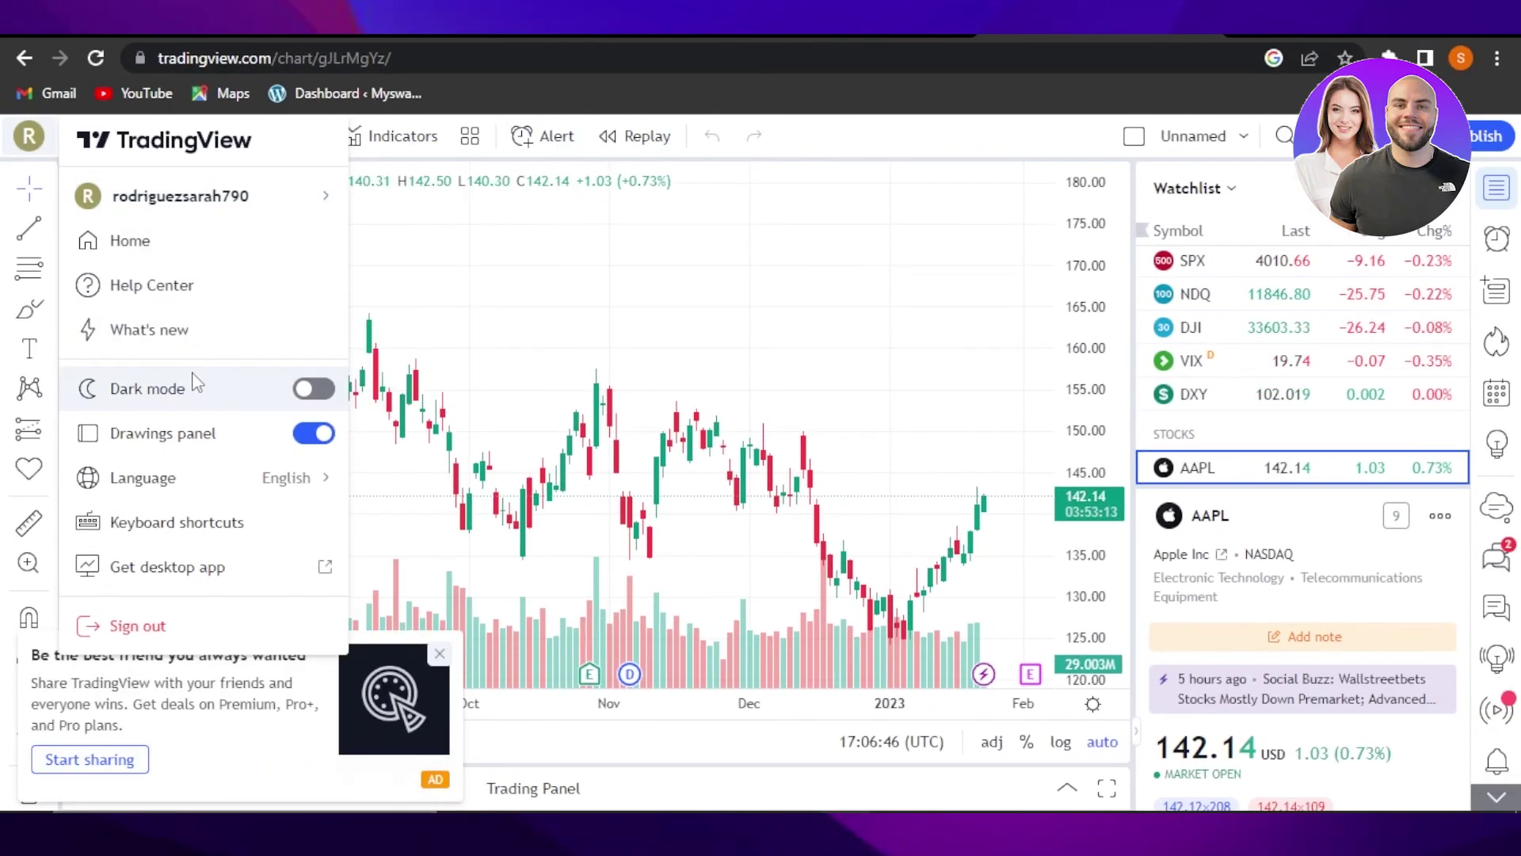
# Close the account menu, dismiss the share-with-friends ad, and briefly reopen and close the profile menu
pyautogui.click(981, 143)
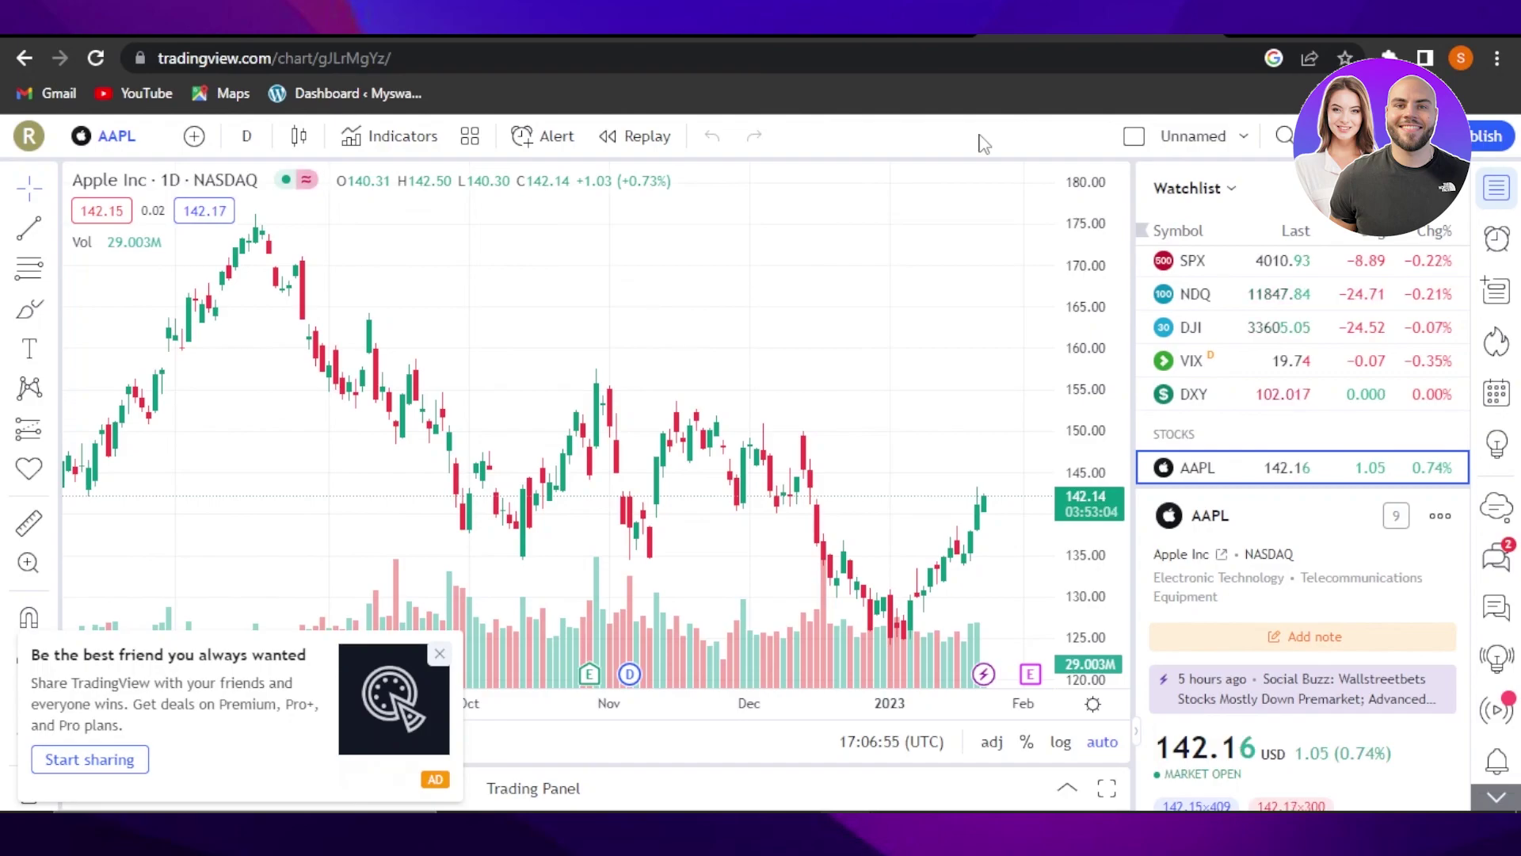
pyautogui.click(439, 655)
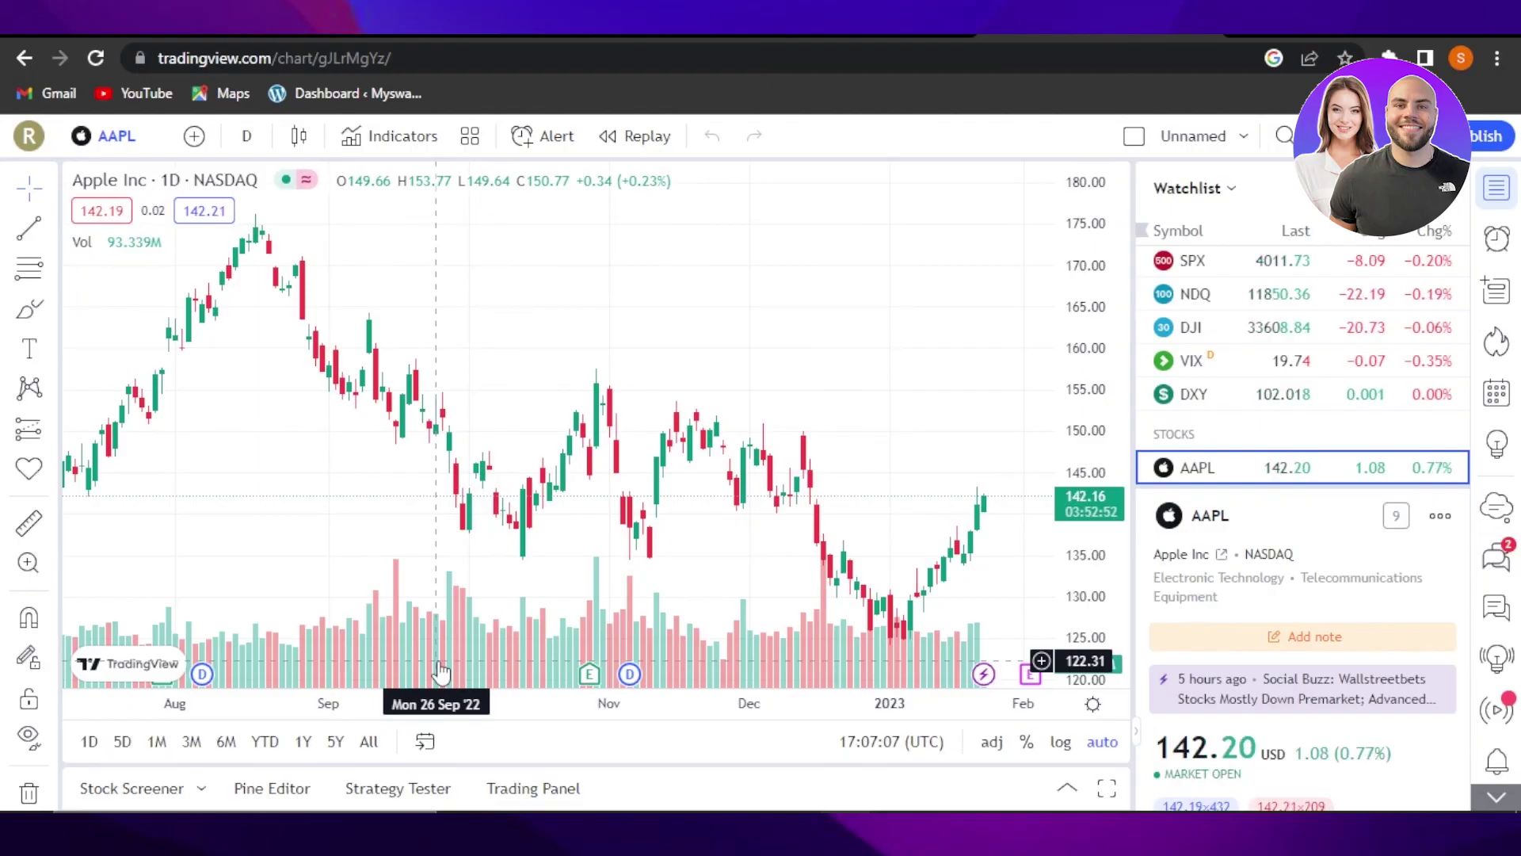
pyautogui.click(29, 137)
pyautogui.moveTo(198, 196)
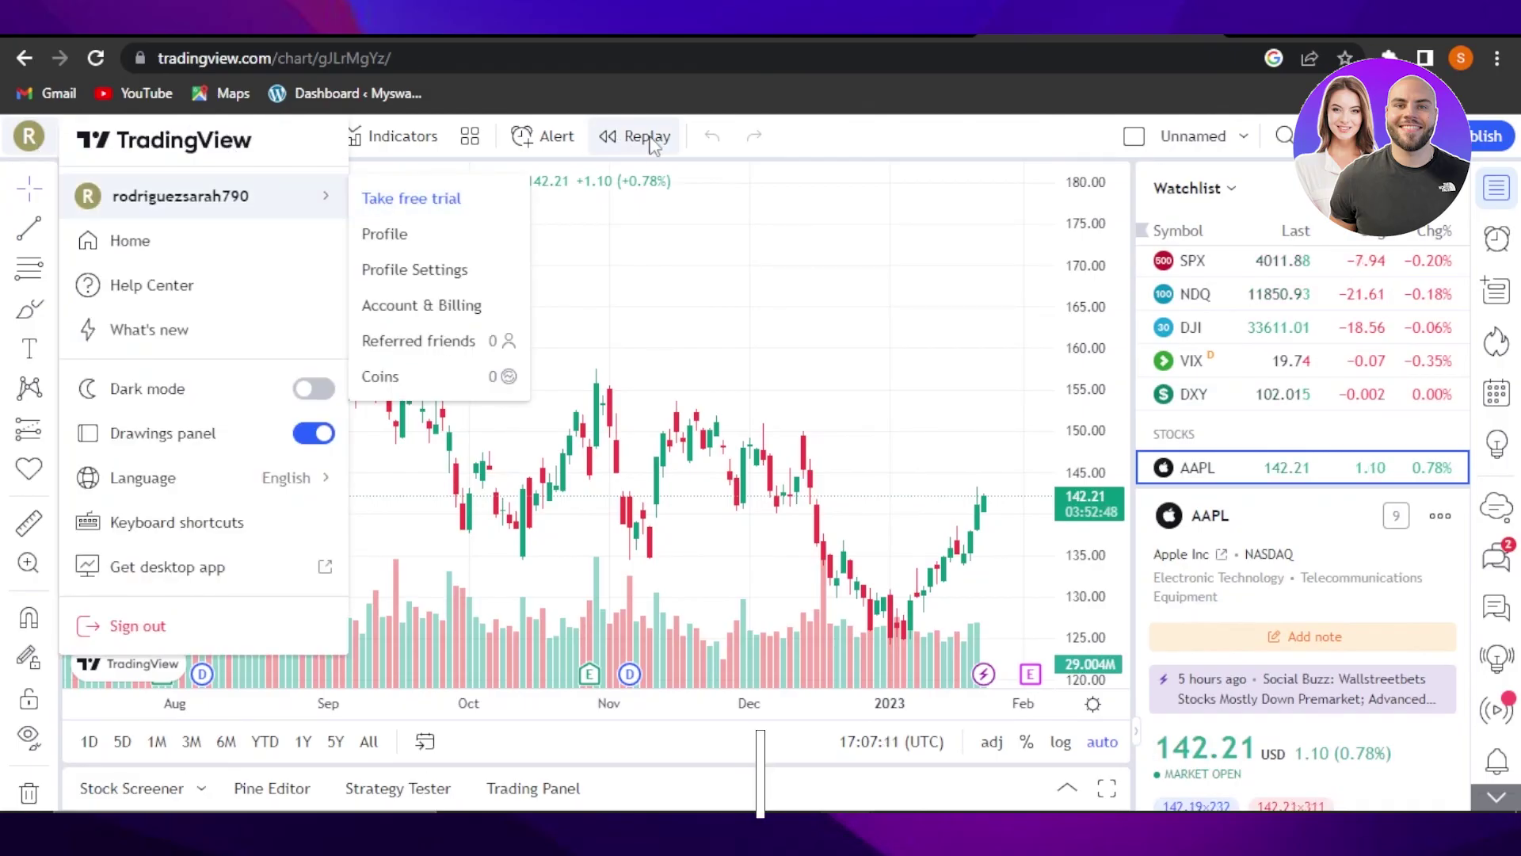
pyautogui.click(943, 136)
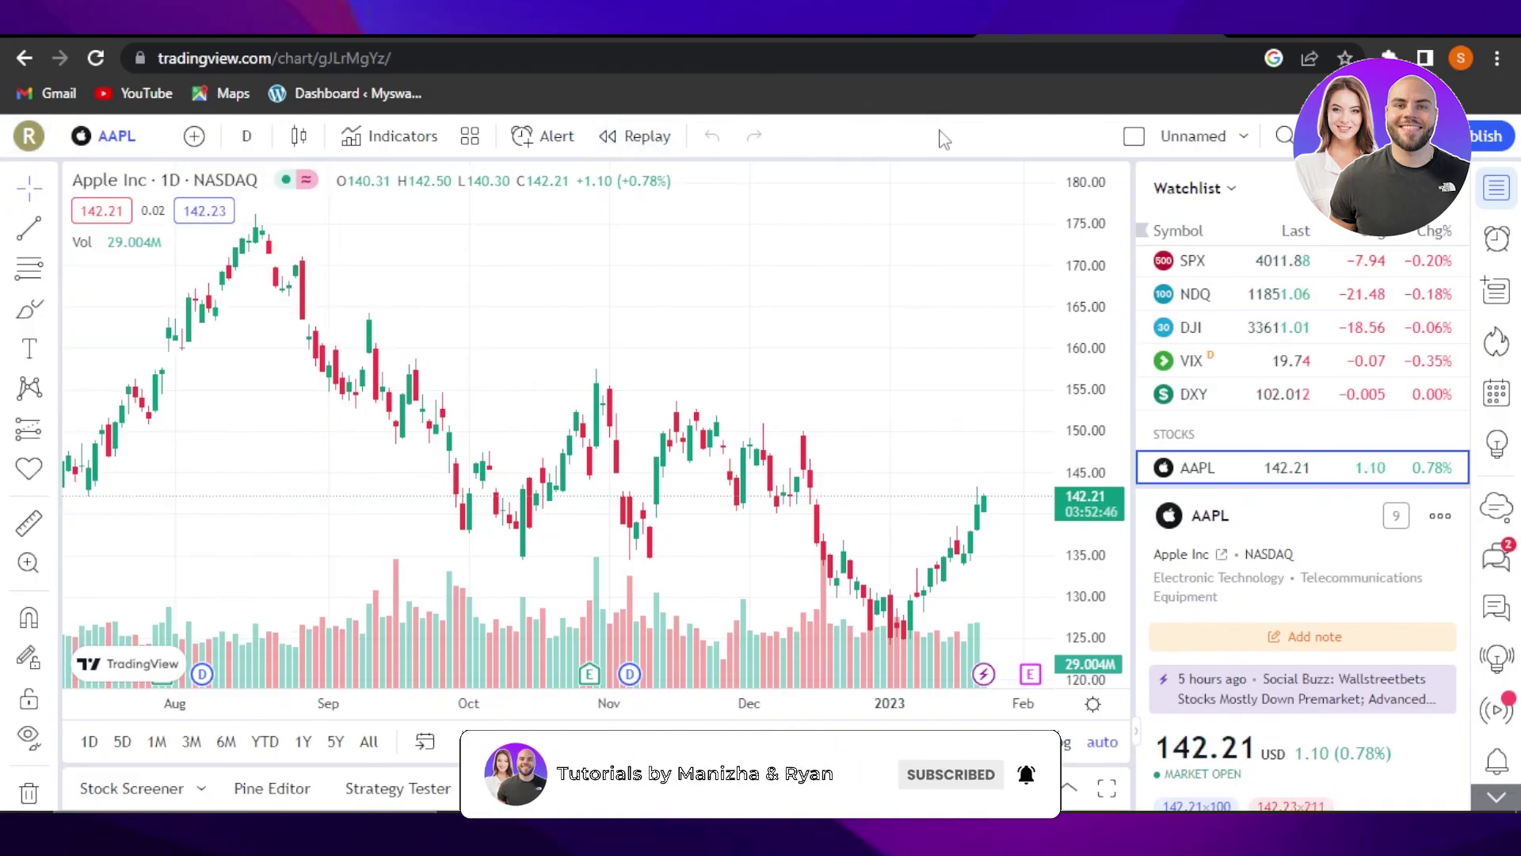